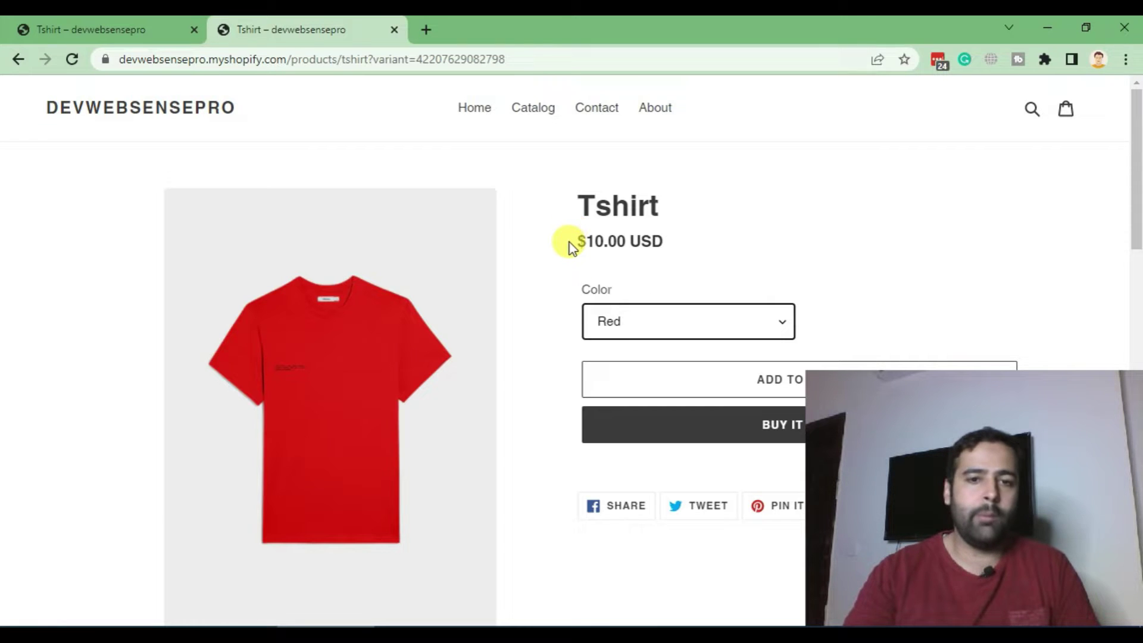
scroll(572, 247, "down", 4)
scroll(613, 224, "down", 2)
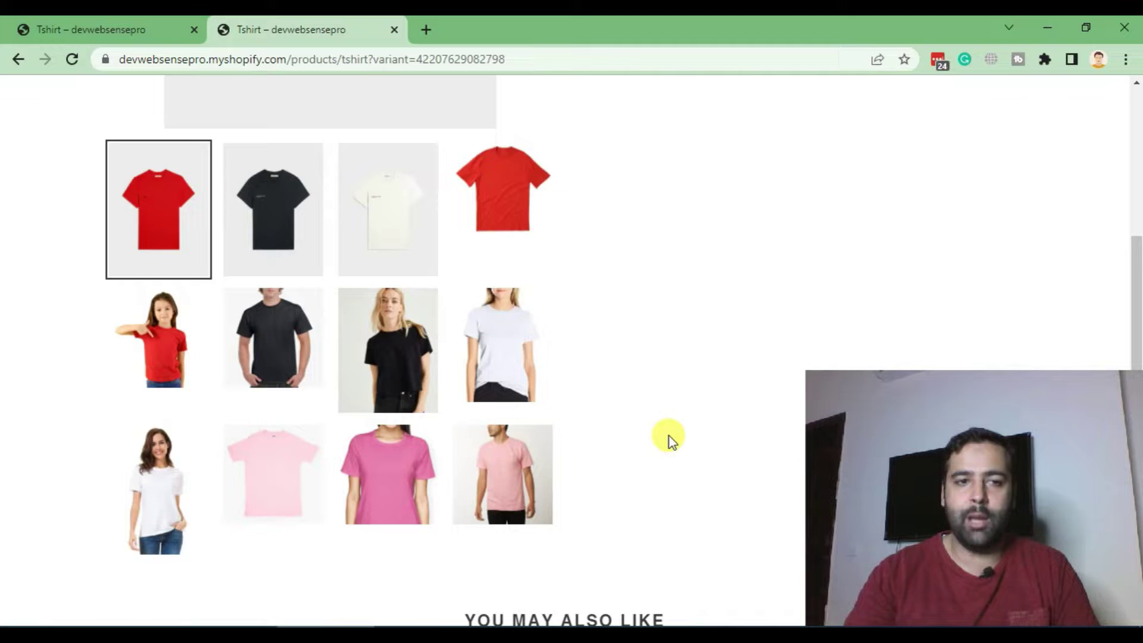
scroll(669, 436, "up", 6)
Step: On the live Tshirt tab, switch the Color dropdown to Black and then White
left_click(661, 330)
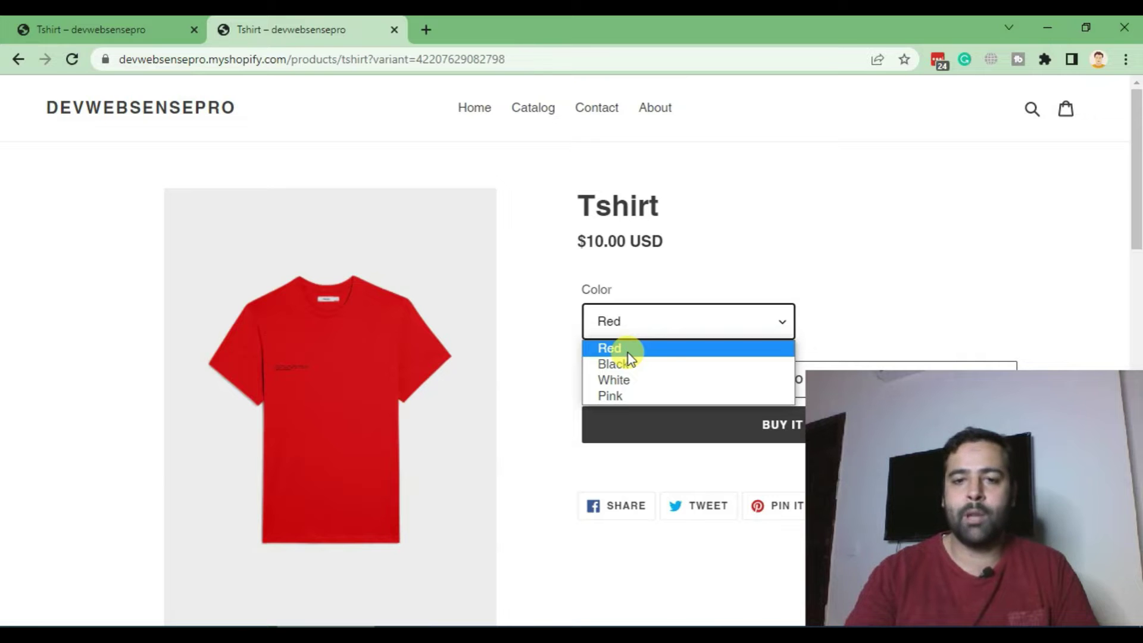
left_click(646, 366)
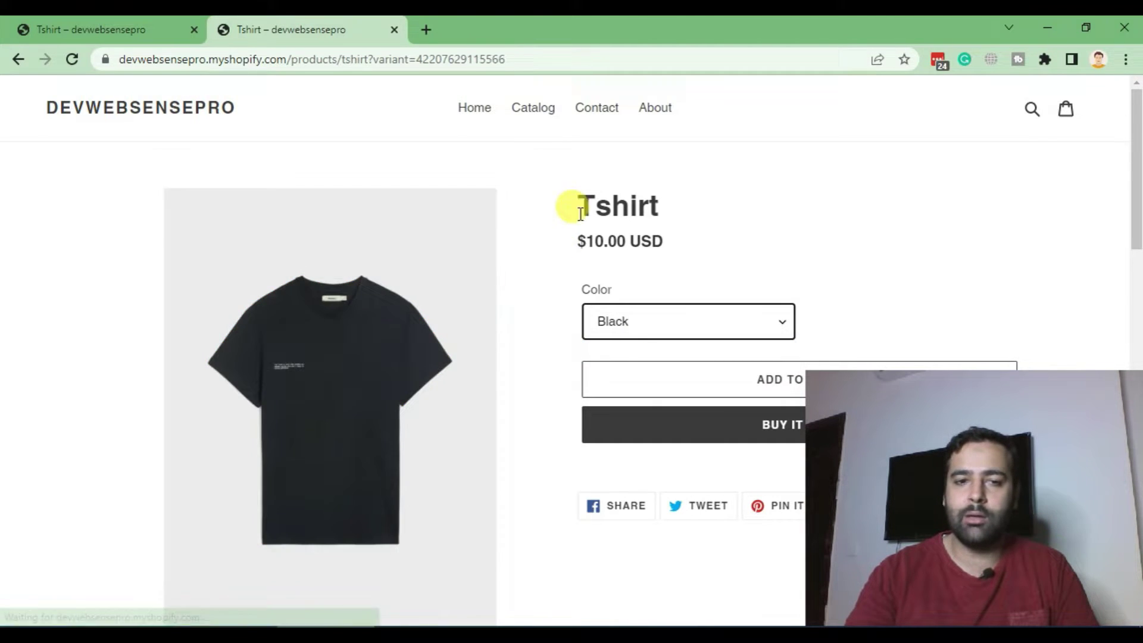
scroll(535, 286, "down", 2)
scroll(614, 265, "down", 1)
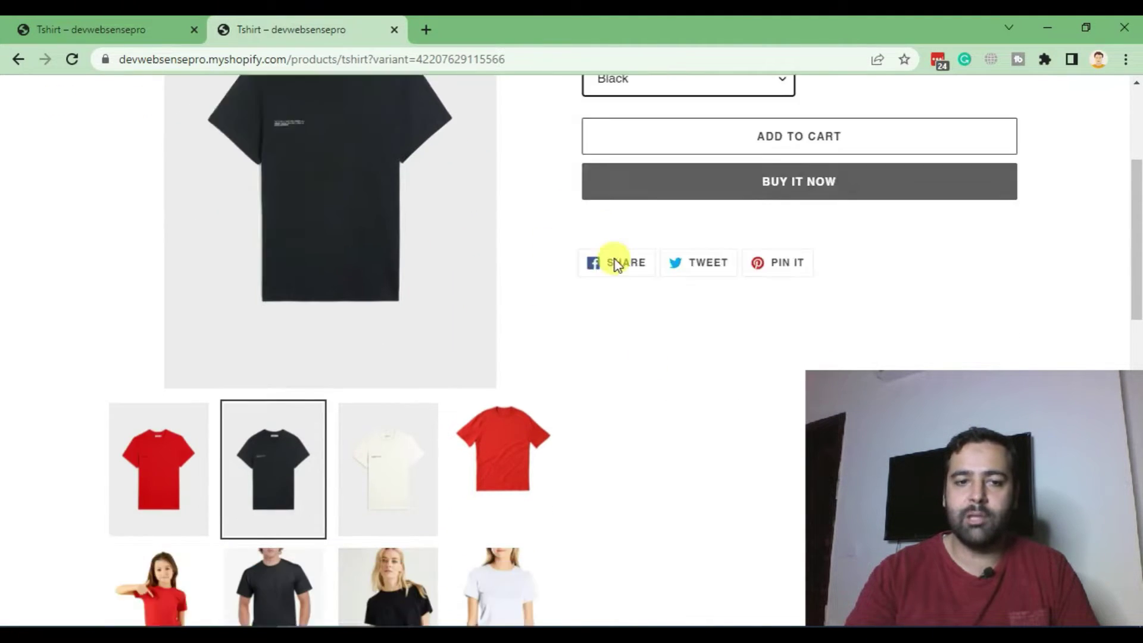
scroll(614, 265, "down", 3)
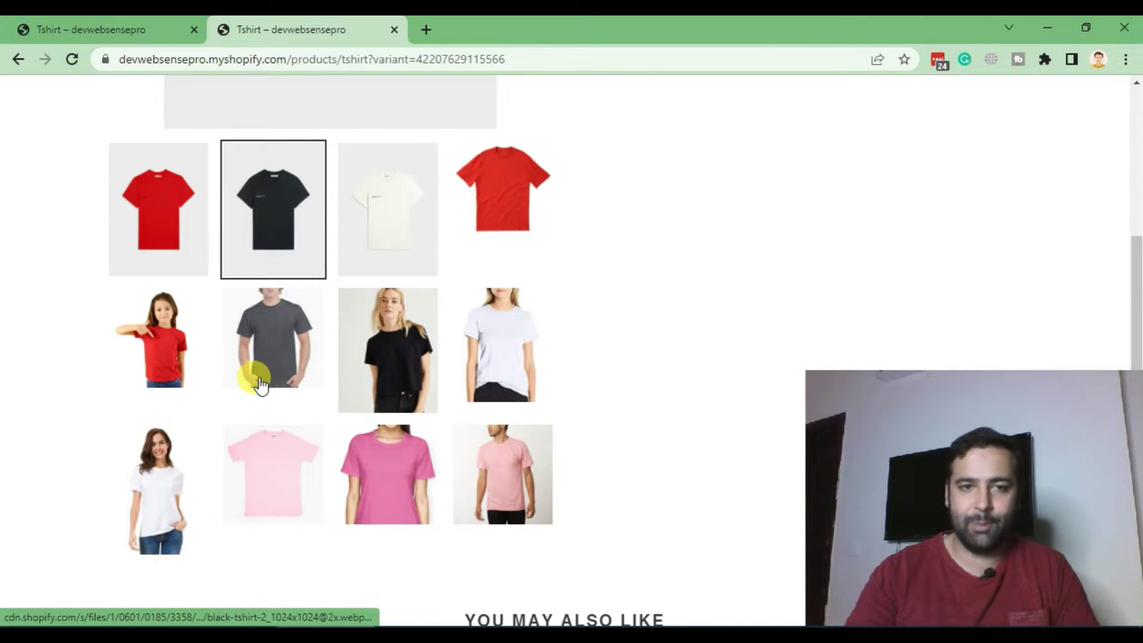
scroll(259, 384, "up", 1)
scroll(424, 397, "up", 3)
left_click(636, 323)
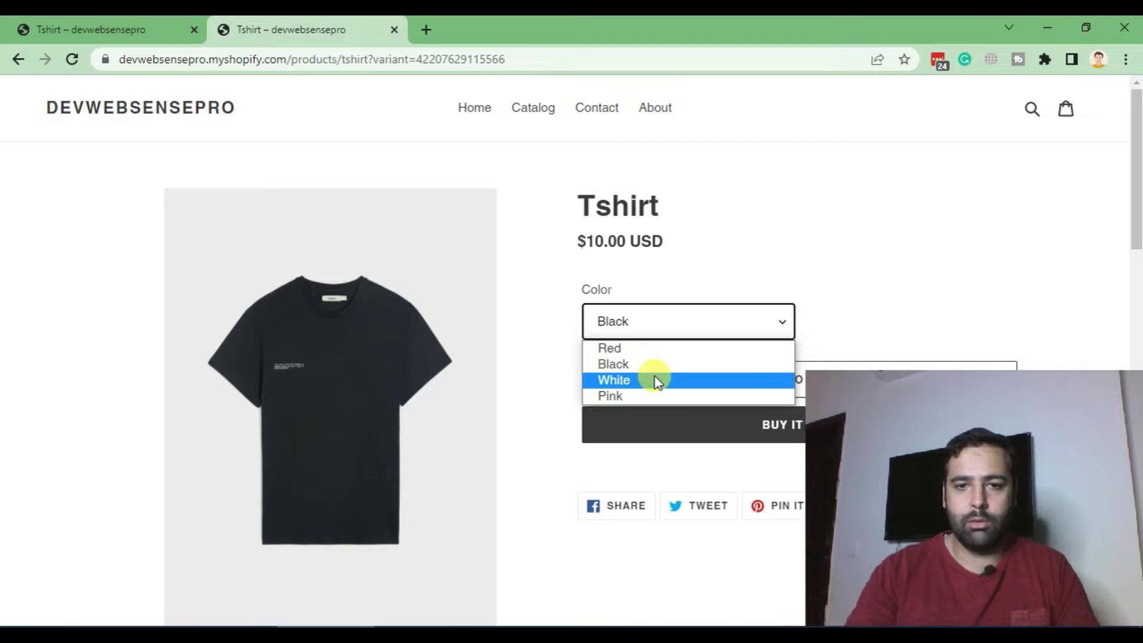
left_click(656, 382)
scroll(518, 317, "down", 6)
scroll(516, 319, "up", 4)
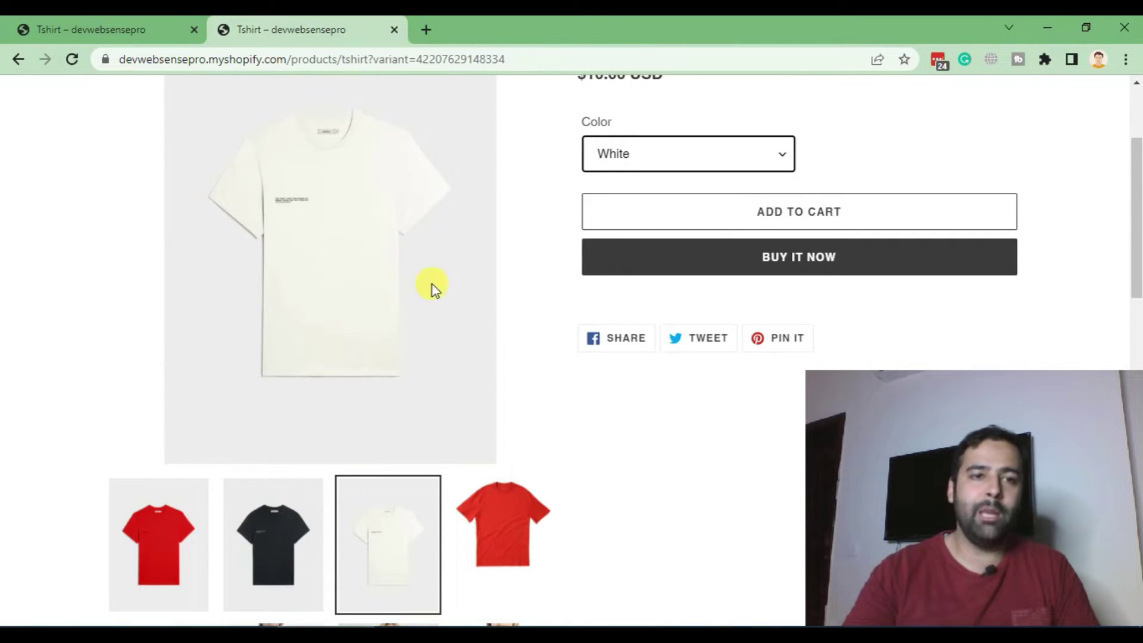
Step: In the Debut preview tab, choose White then Pink to see the gallery swap per colour
left_click(84, 29)
scroll(538, 247, "down", 5)
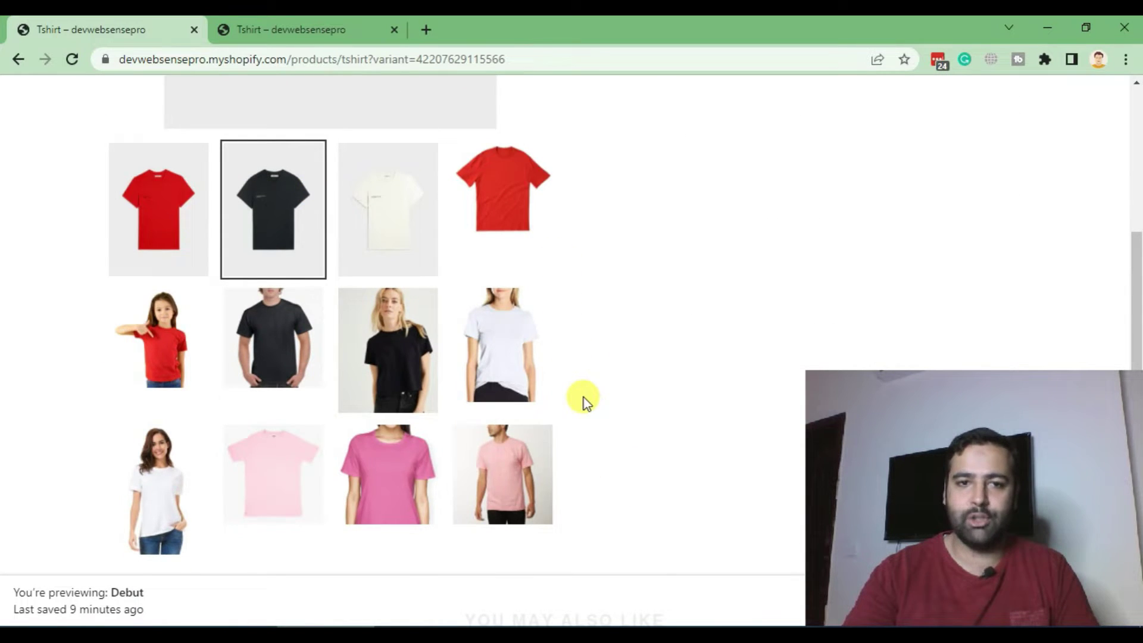
scroll(582, 401, "up", 5)
left_click(714, 324)
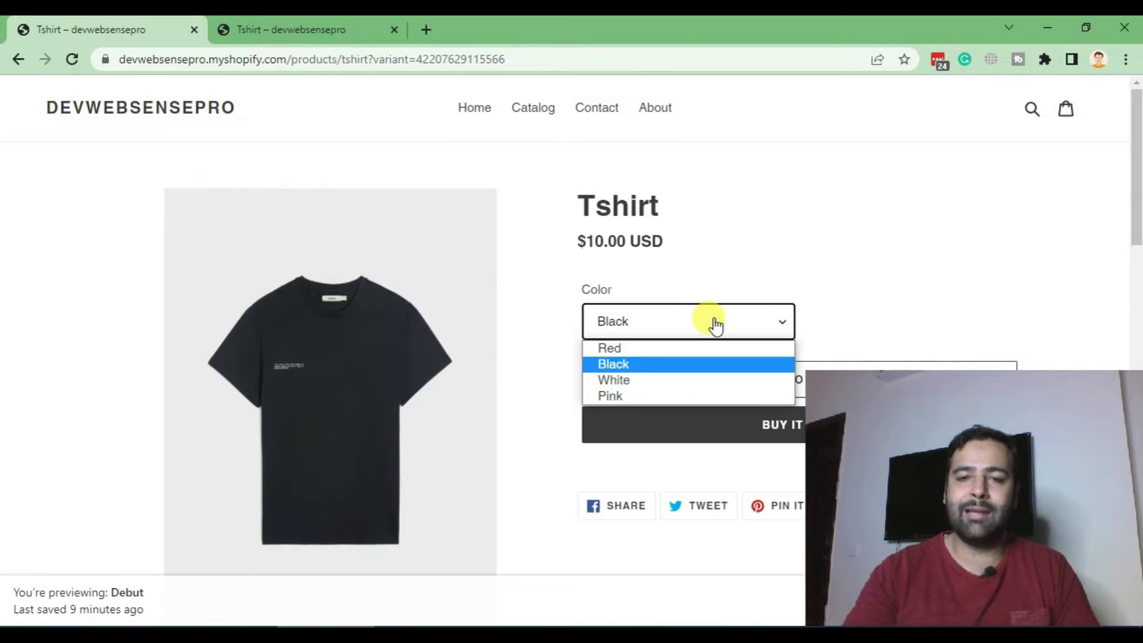
left_click(679, 379)
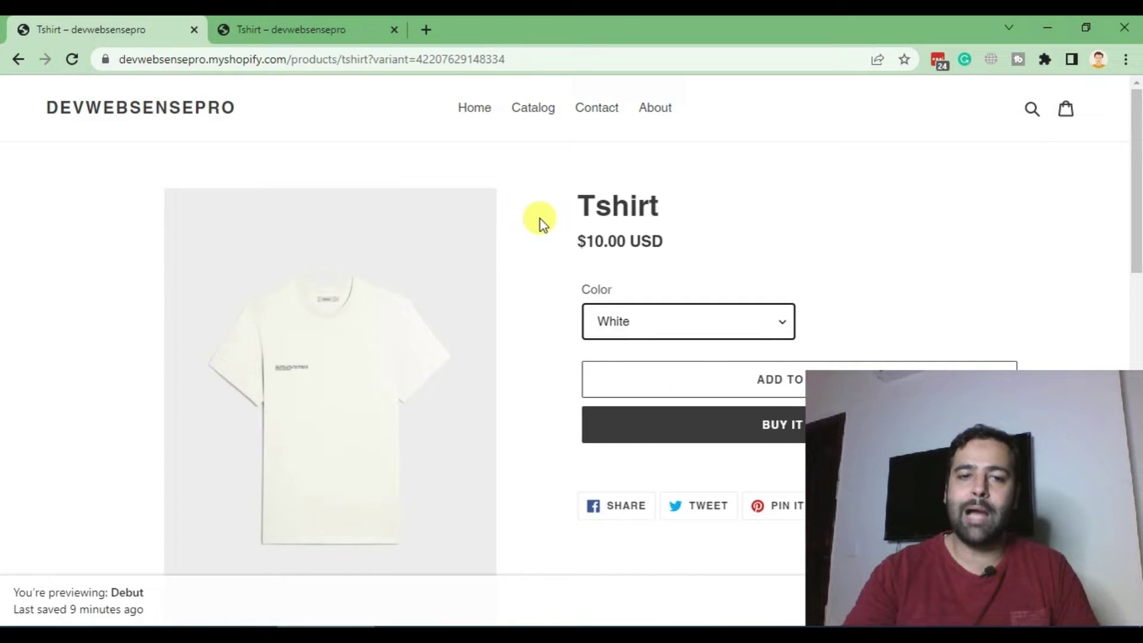
scroll(540, 222, "down", 5)
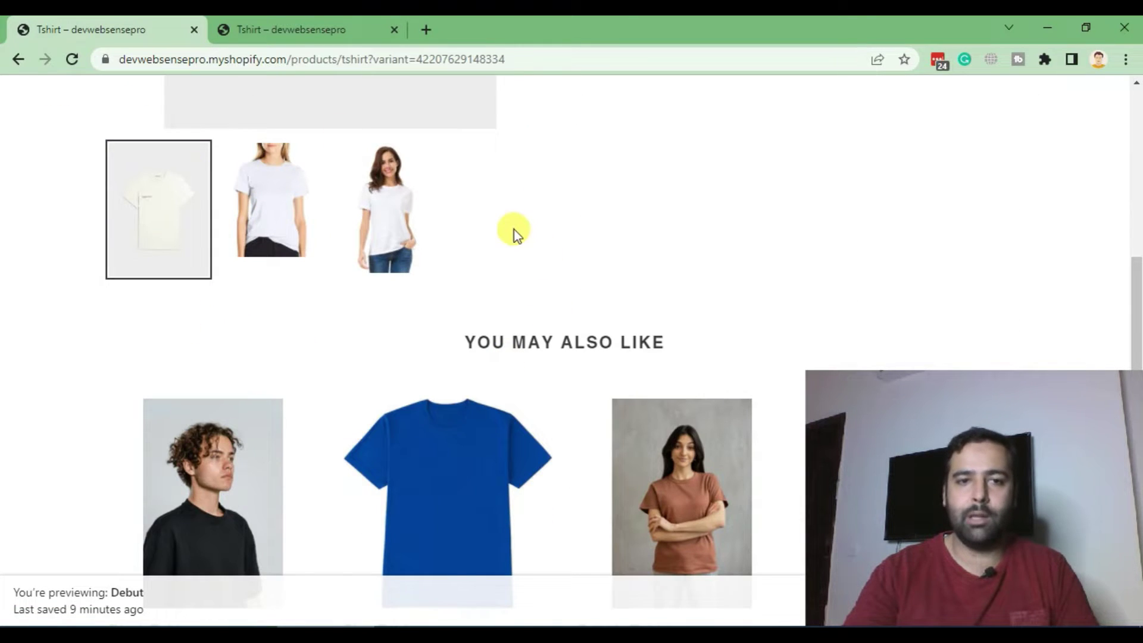
scroll(548, 298, "up", 2)
scroll(550, 300, "up", 2)
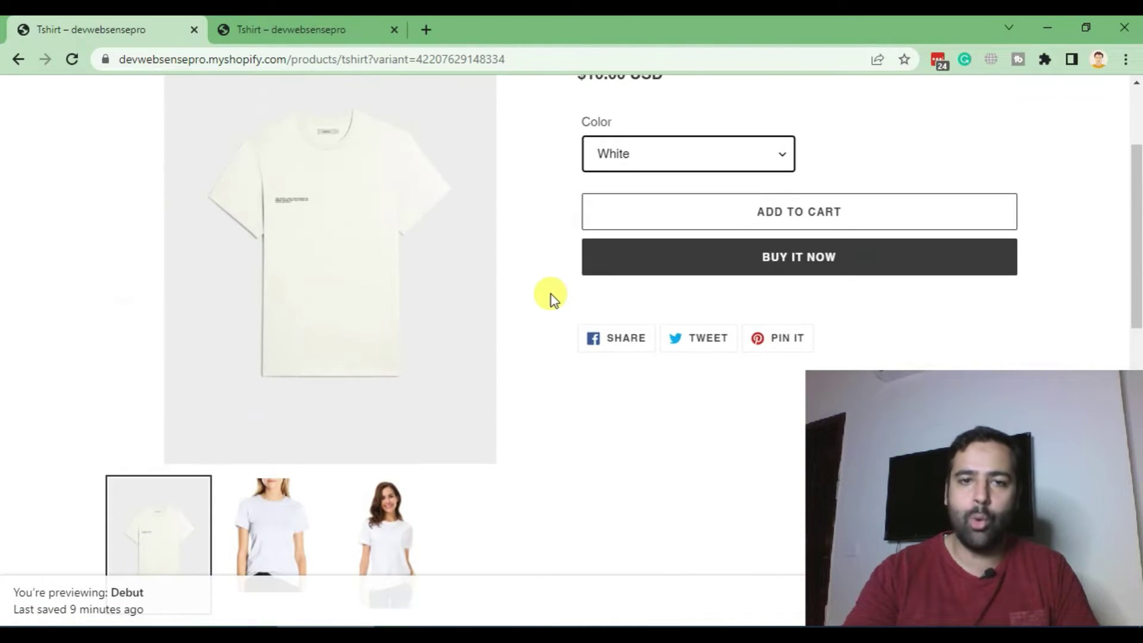
left_click(648, 163)
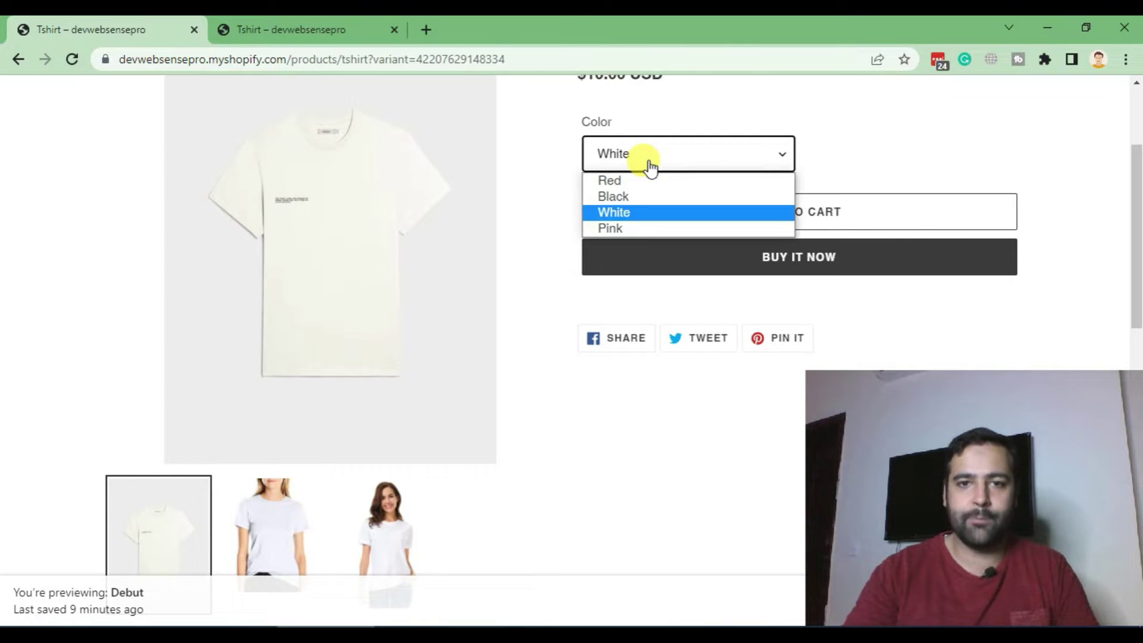
left_click(642, 230)
scroll(537, 296, "down", 2)
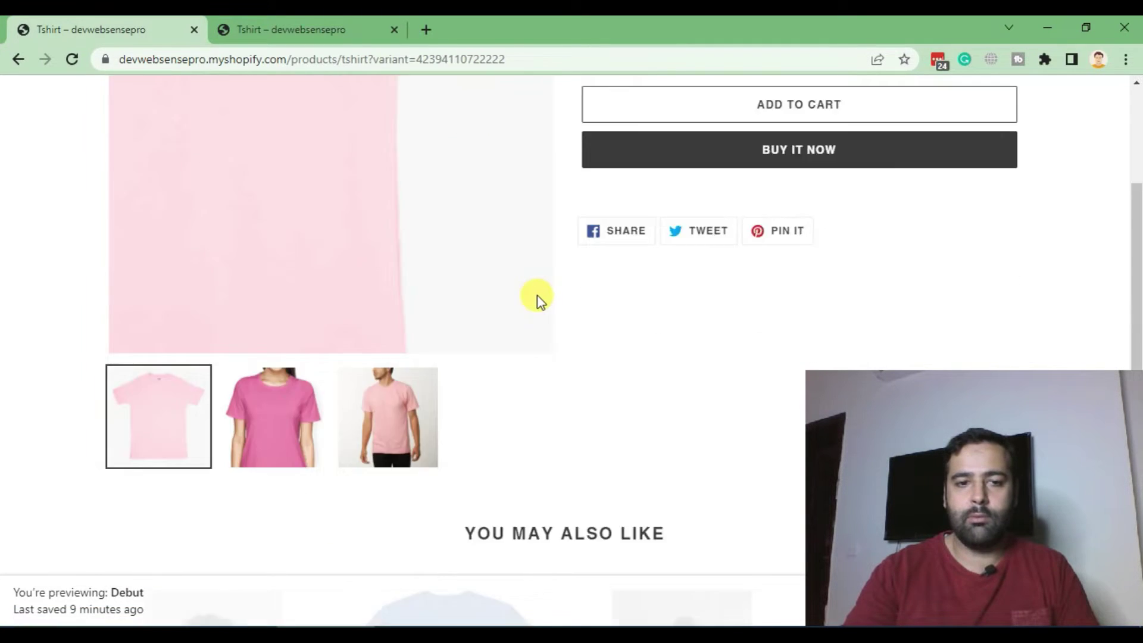
scroll(551, 295, "up", 2)
Step: Choose Red then Black in the preview, leaving the black variant's photos shown
left_click(643, 168)
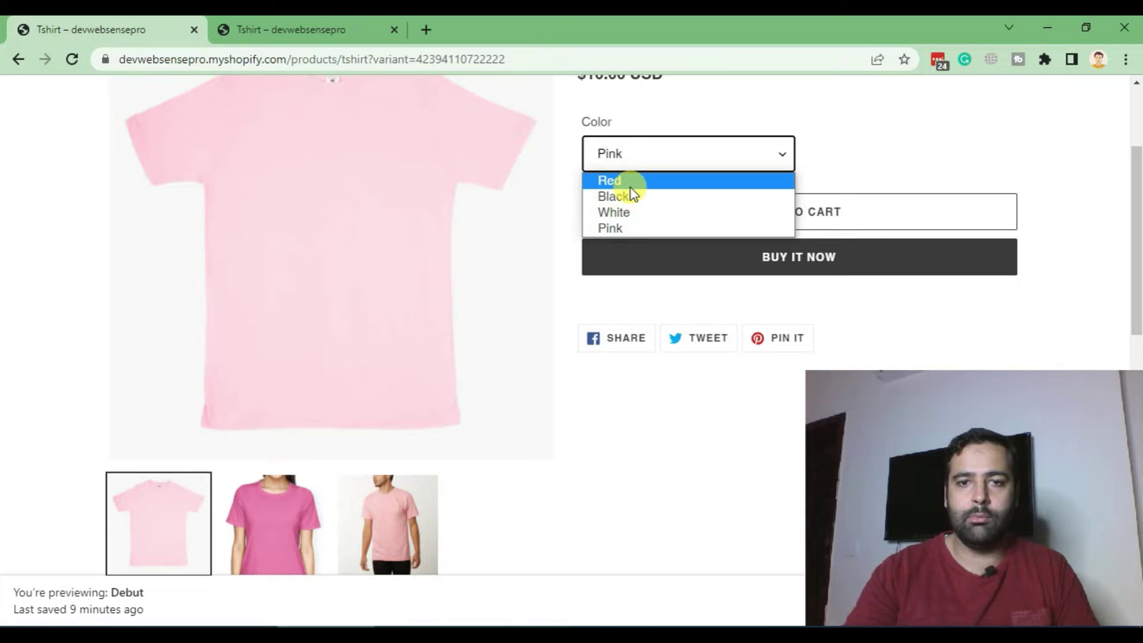
left_click(631, 182)
left_click(637, 197)
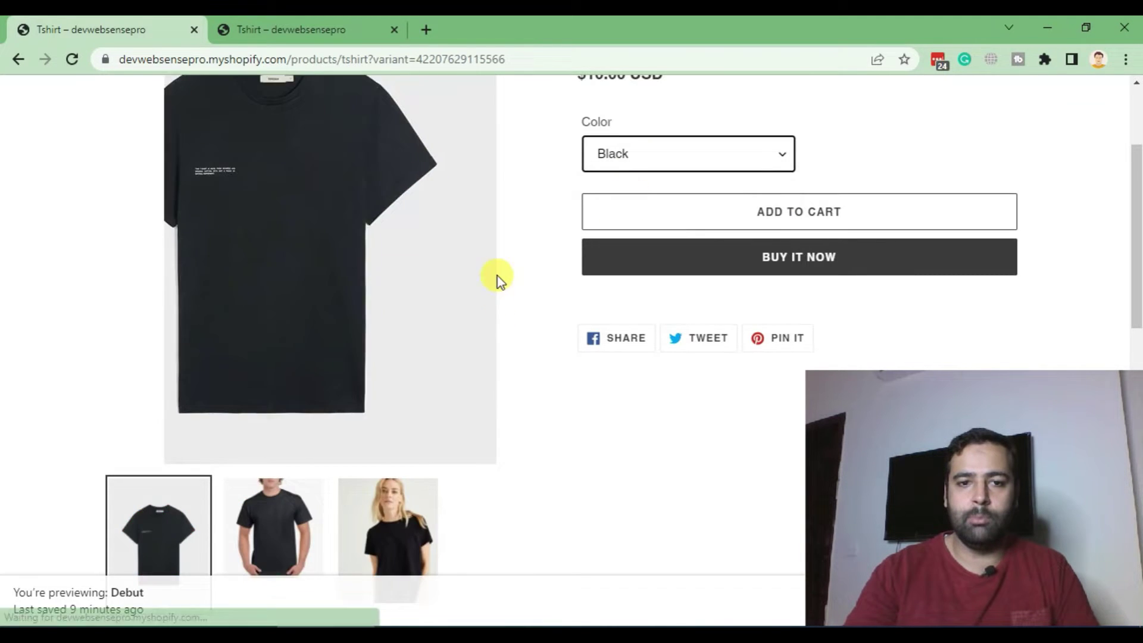
scroll(503, 276, "down", 4)
scroll(512, 332, "up", 3)
scroll(512, 332, "up", 3)
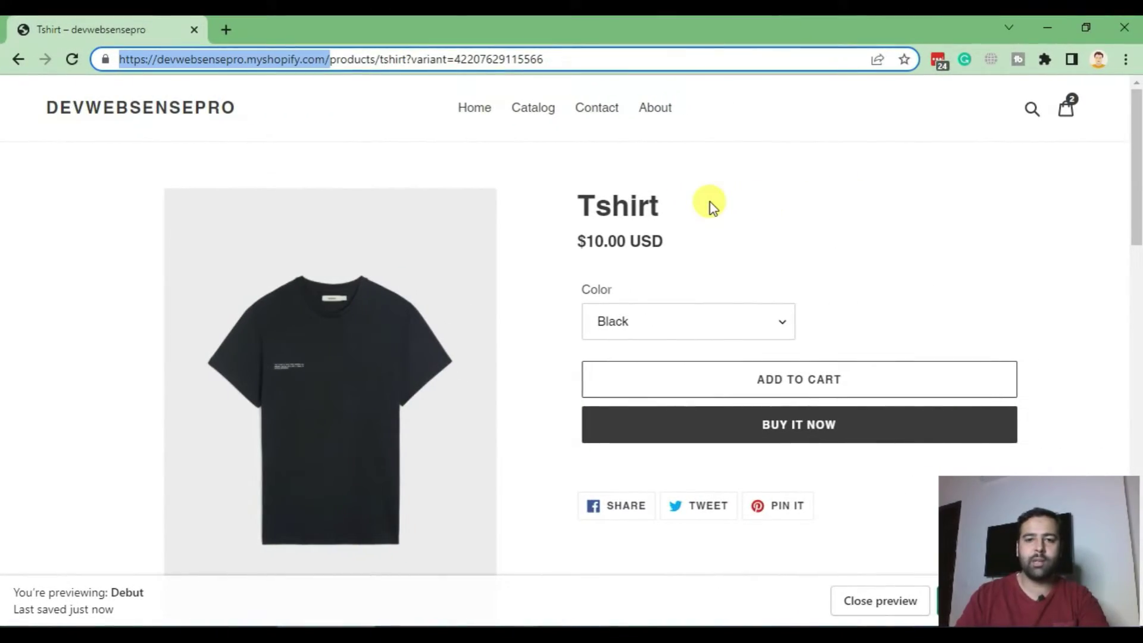
scroll(710, 202, "down", 2)
scroll(638, 268, "down", 3)
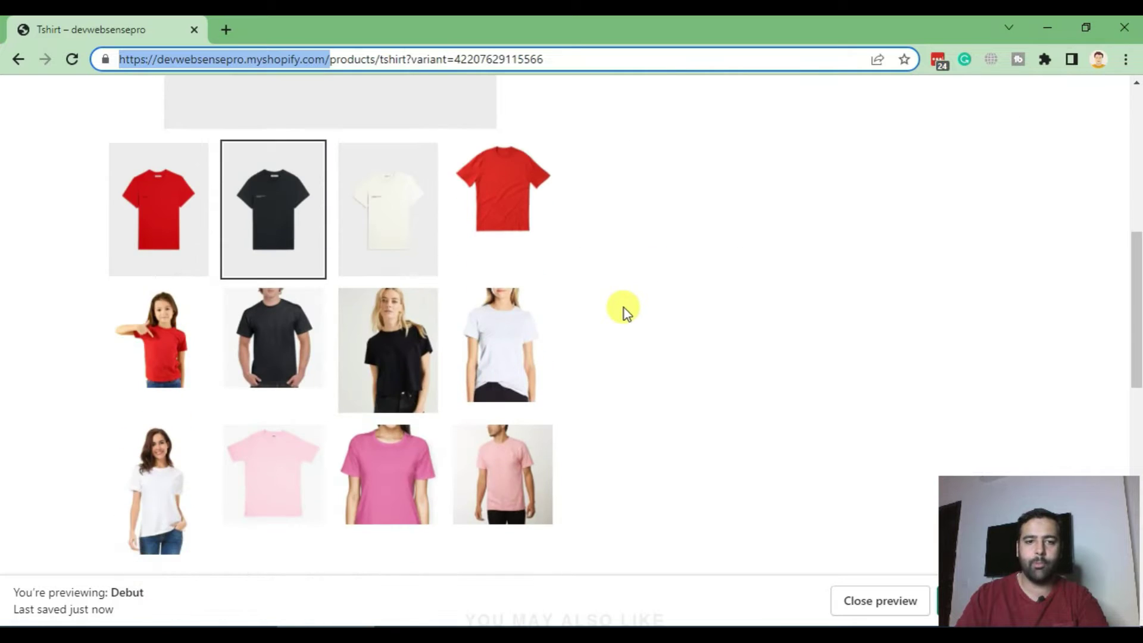
scroll(624, 308, "up", 5)
Step: Cycle the Tshirt Color dropdown through White and Black, confirming the image follows
left_click(720, 327)
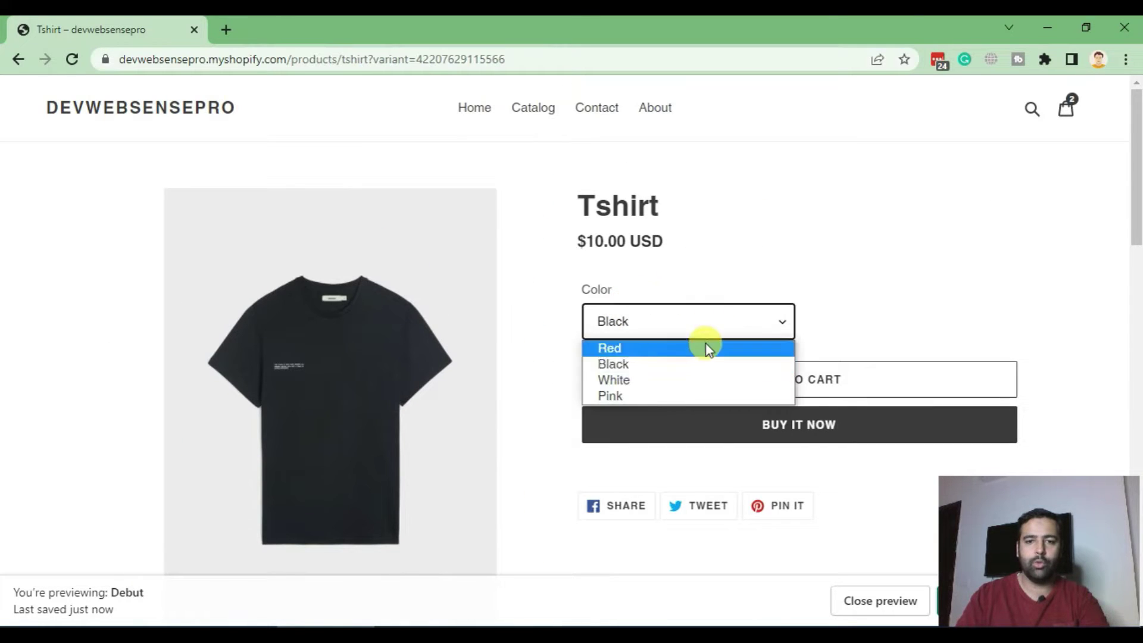
left_click(681, 385)
scroll(563, 304, "down", 1)
scroll(554, 330, "down", 3)
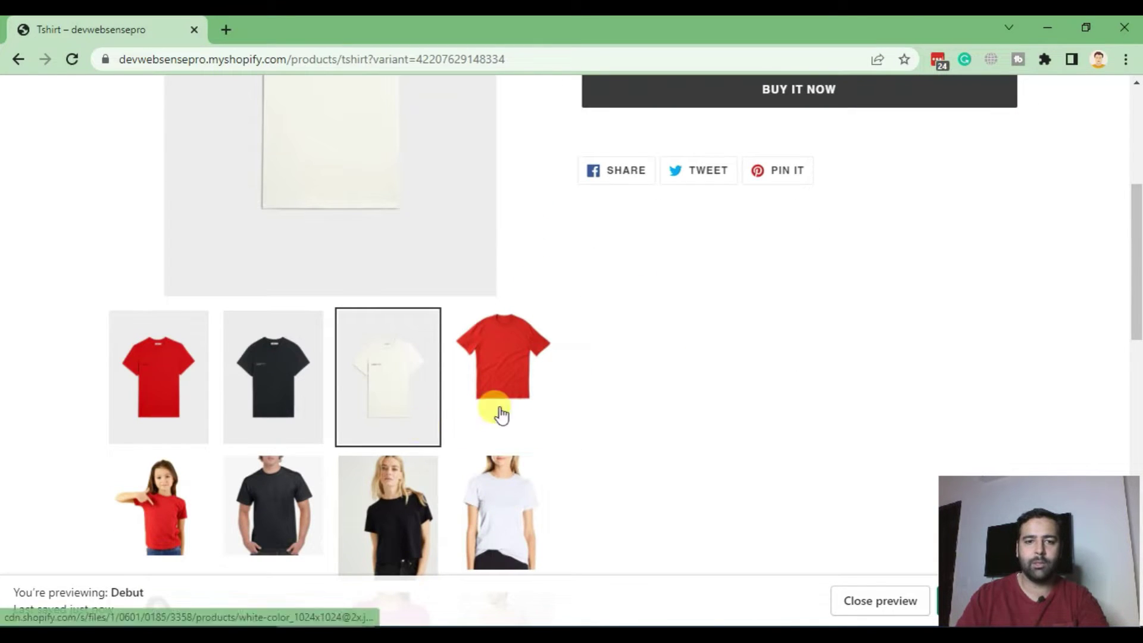
scroll(748, 295, "down", 3)
scroll(744, 308, "up", 7)
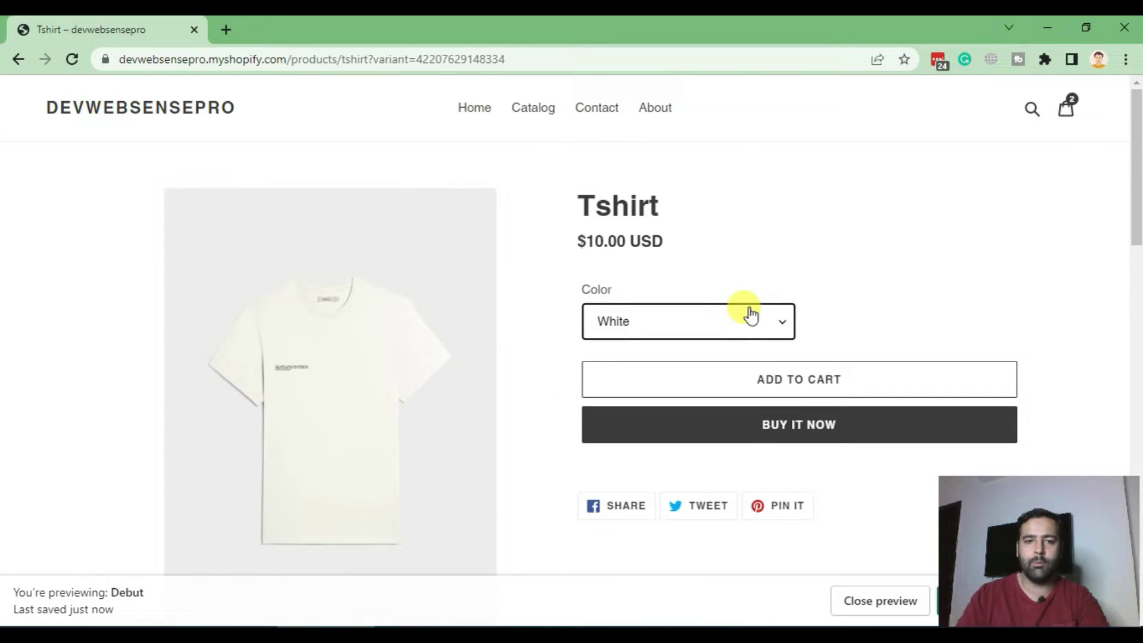
left_click(707, 329)
left_click(684, 363)
left_click(706, 328)
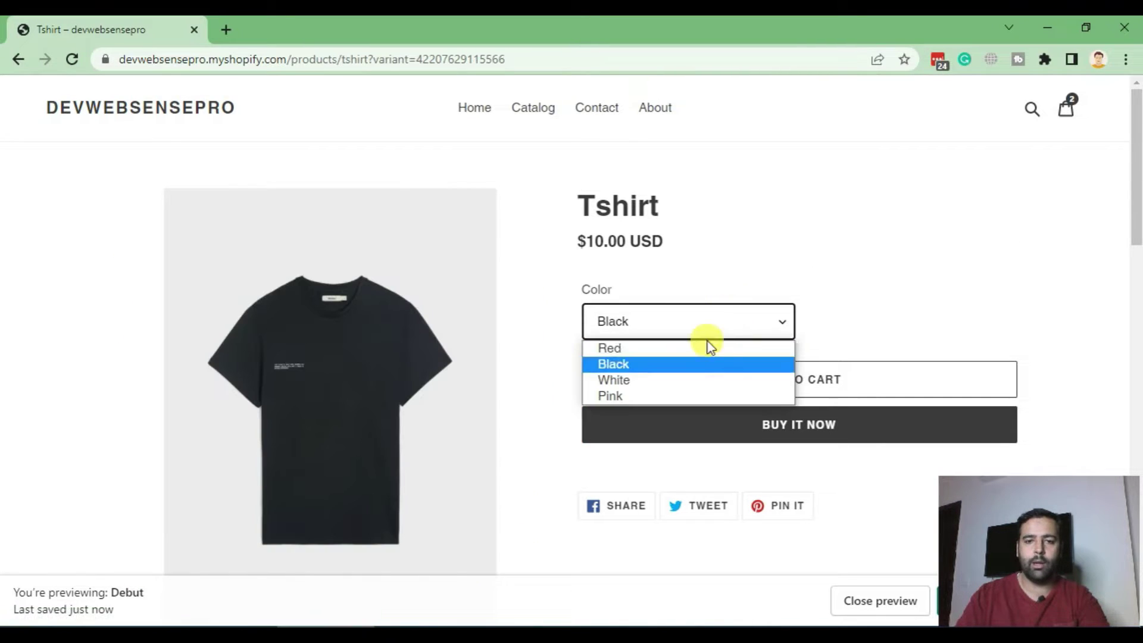
left_click(690, 357)
scroll(830, 267, "down", 4)
scroll(785, 295, "up", 4)
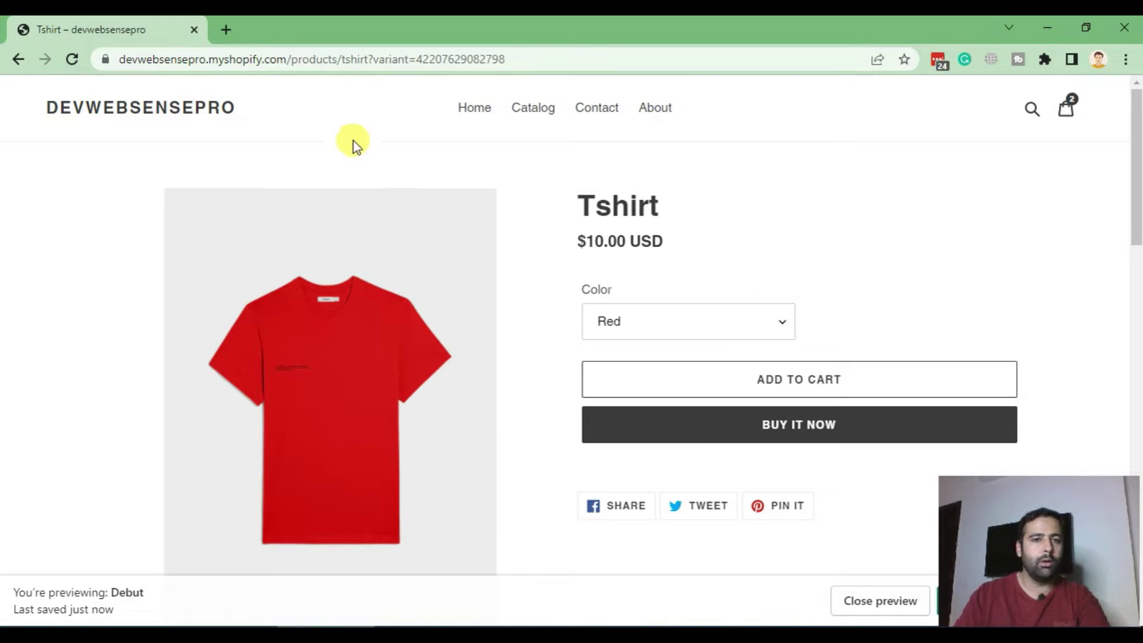
Step: Select the store's base domain in the address bar for copying
left_click(284, 62)
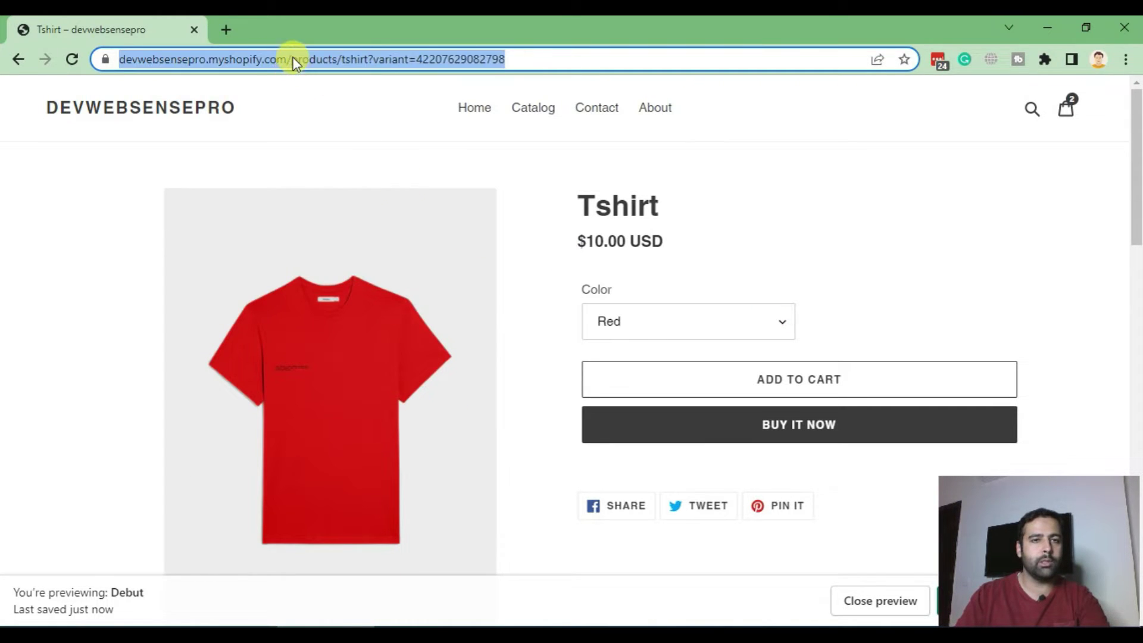
left_click(326, 59)
left_click_drag(328, 59, 122, 43)
key("ctrl+c")
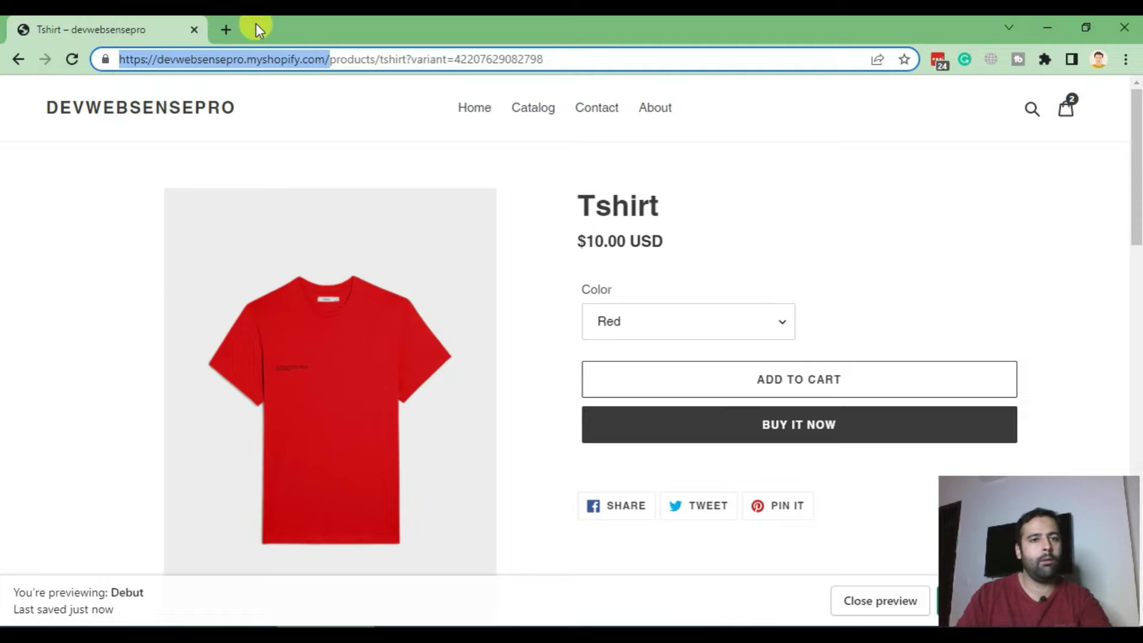
Step: Go to the store's admin address in a new tab and head to Online Store themes
left_click(226, 30)
key("ctrl+v")
type("admin")
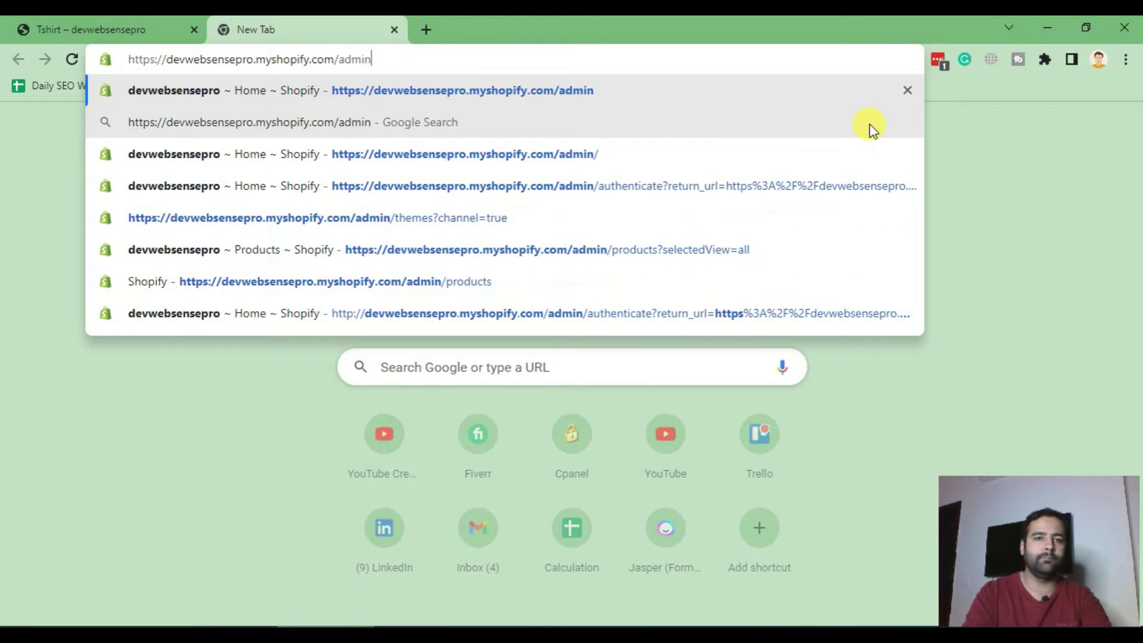
key("Return")
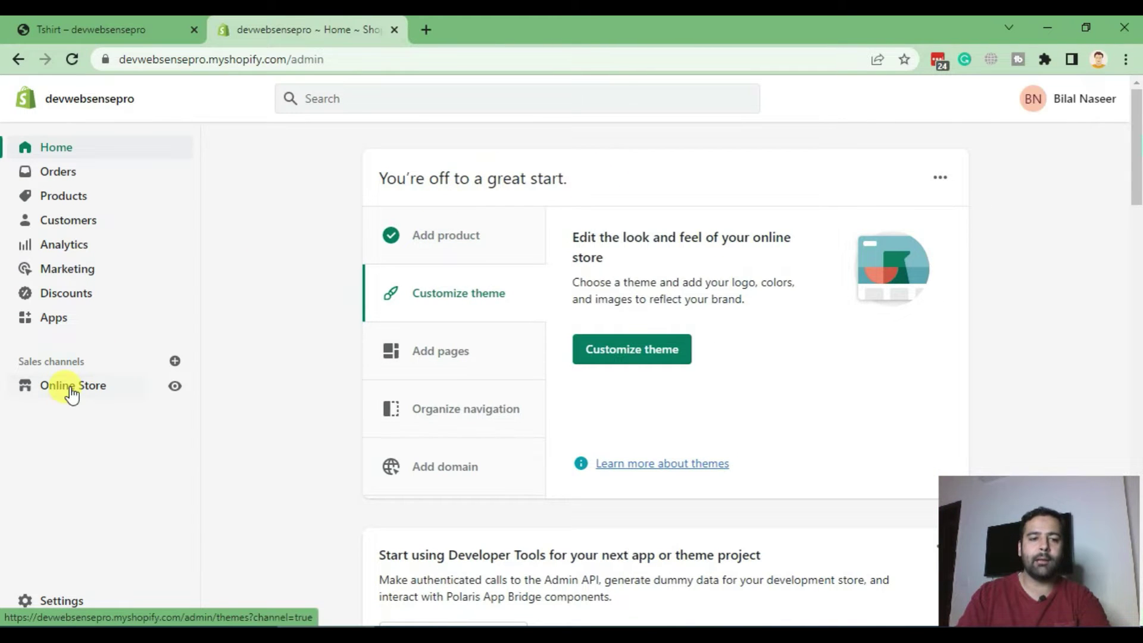
left_click(70, 386)
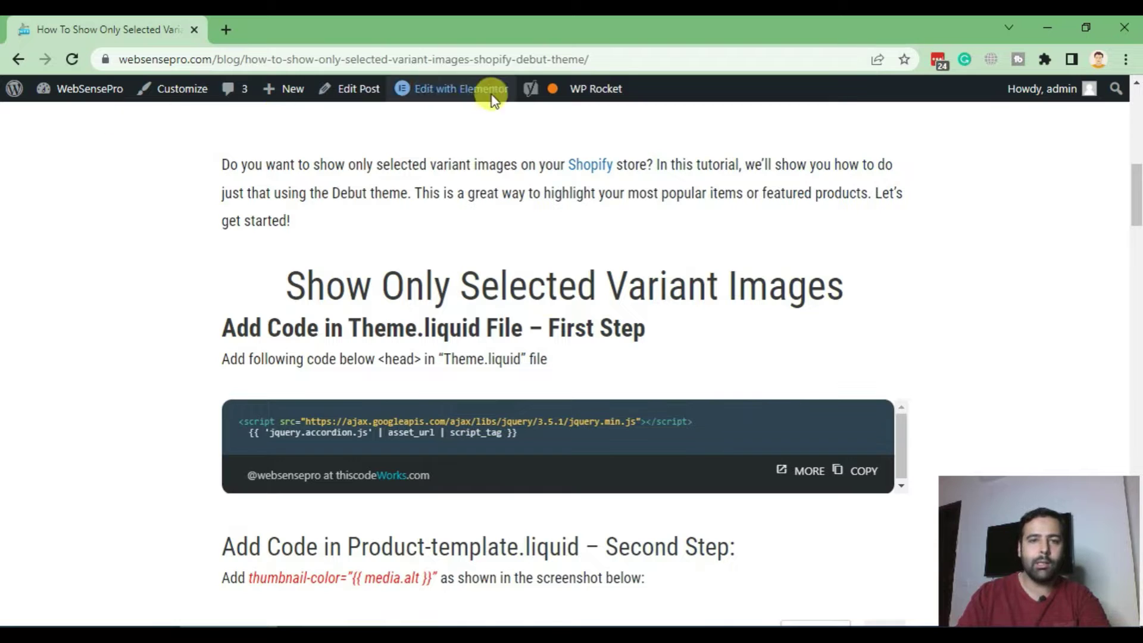
left_click_drag(612, 60, 108, 58)
left_click(200, 239)
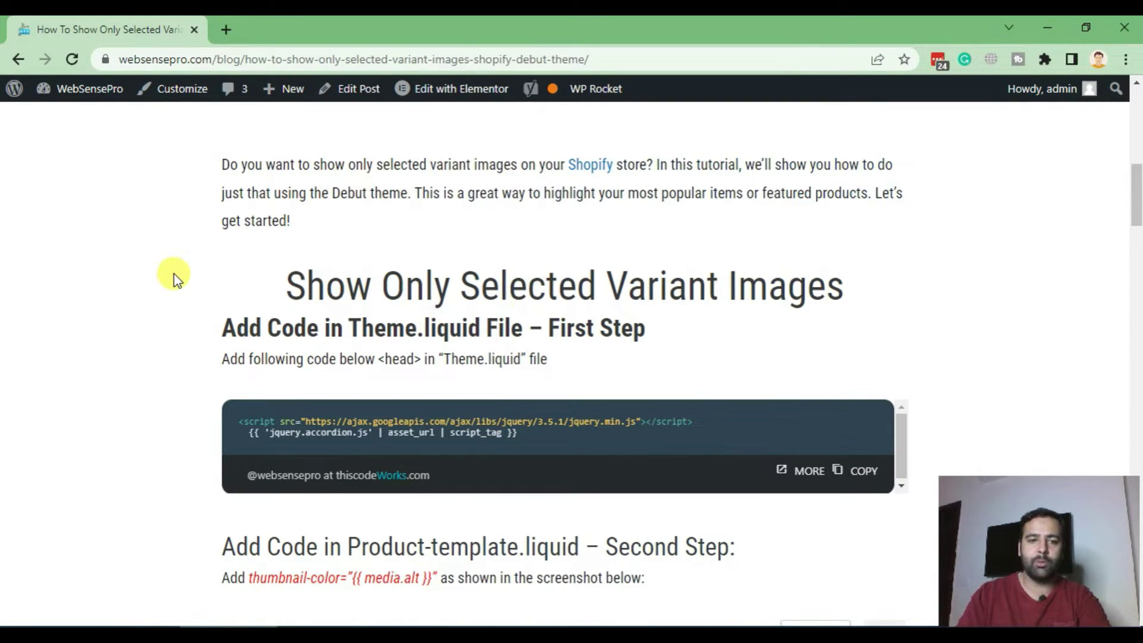
scroll(190, 257, "down", 2)
scroll(191, 256, "down", 2)
scroll(190, 257, "down", 4)
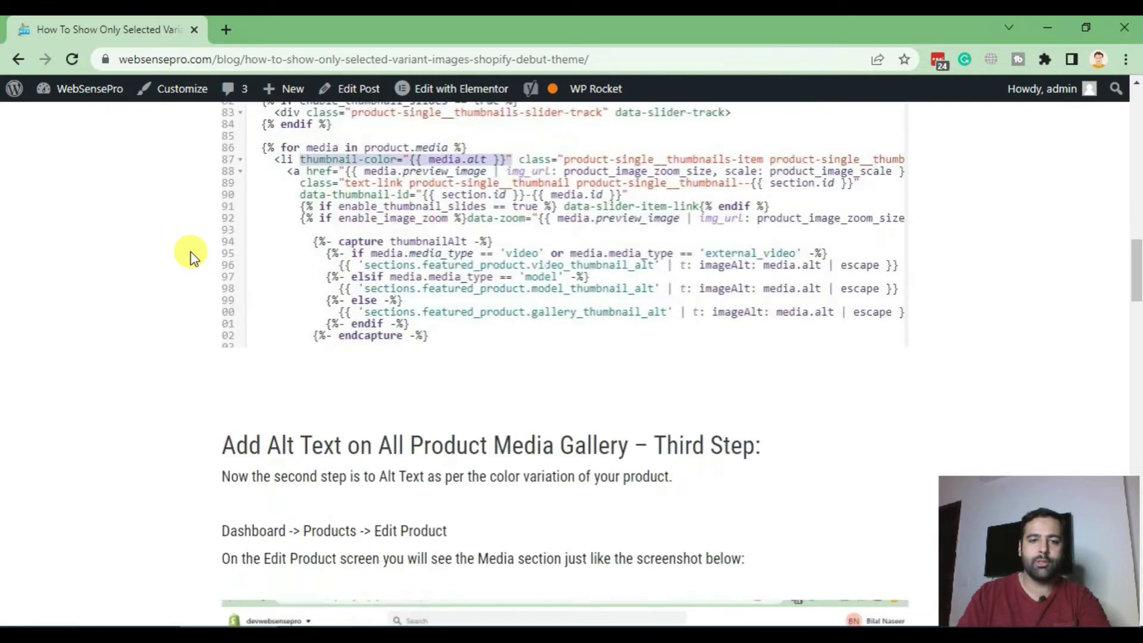
scroll(190, 256, "down", 4)
scroll(190, 252, "down", 4)
scroll(197, 281, "down", 3)
scroll(183, 348, "down", 4)
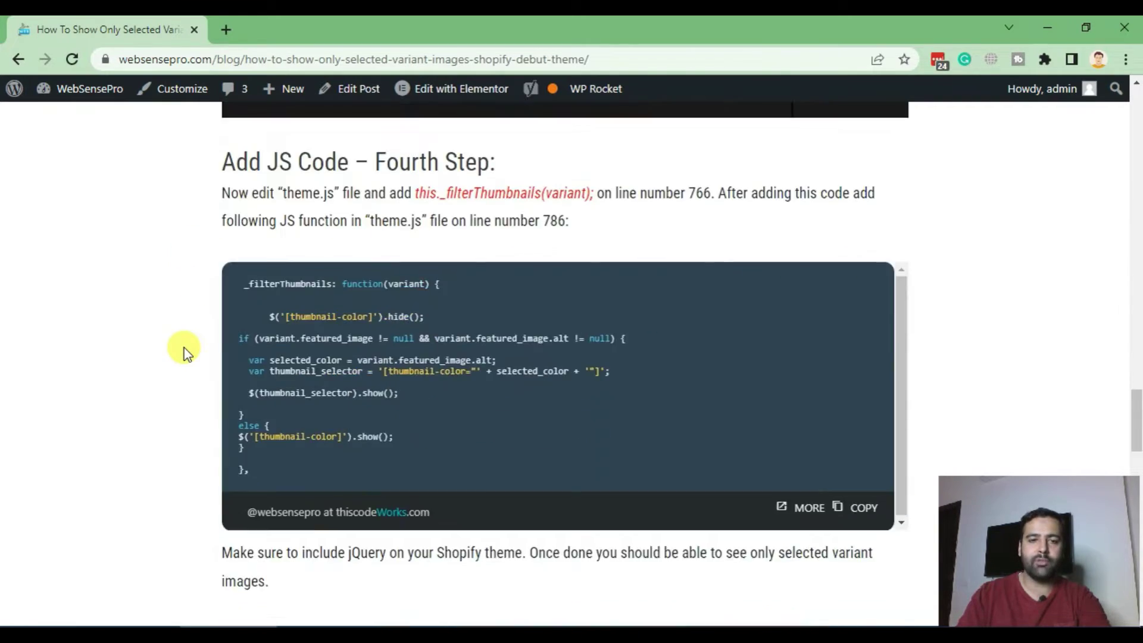
scroll(183, 351, "up", 9)
scroll(184, 350, "up", 5)
scroll(183, 351, "up", 6)
scroll(183, 351, "down", 2)
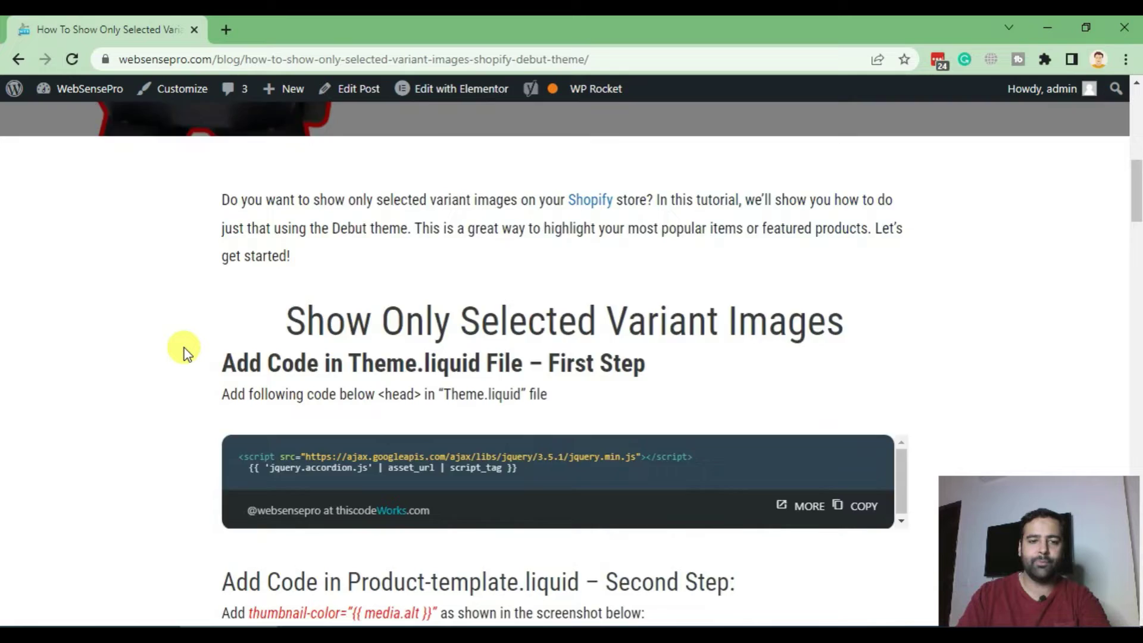
scroll(182, 351, "down", 2)
scroll(183, 351, "up", 1)
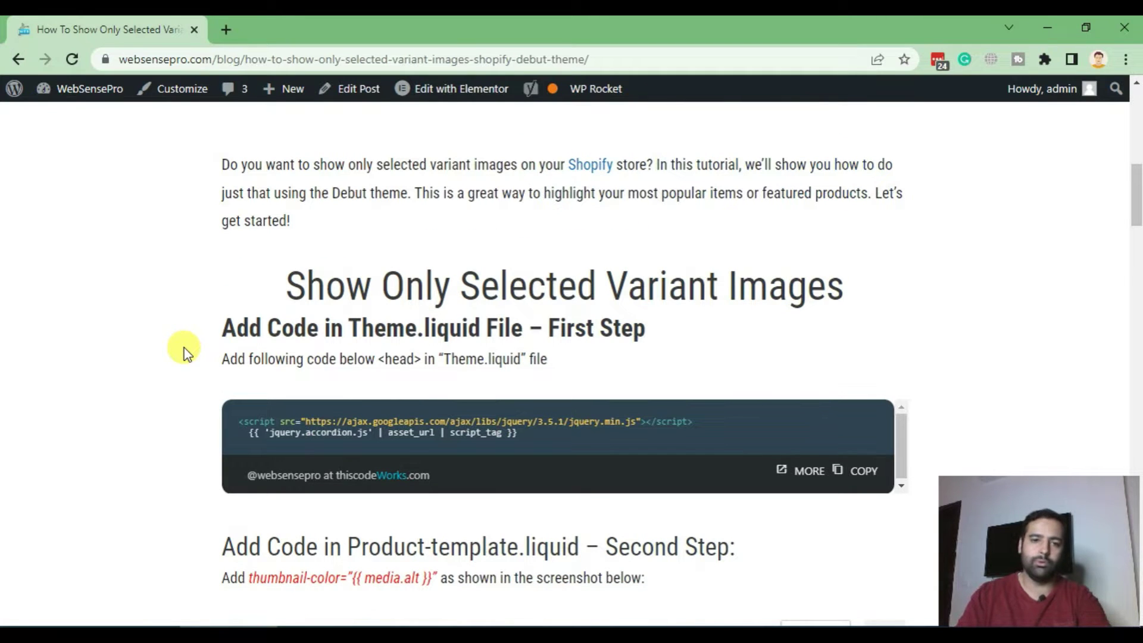
left_click_drag(643, 328, 178, 327)
left_click(237, 364)
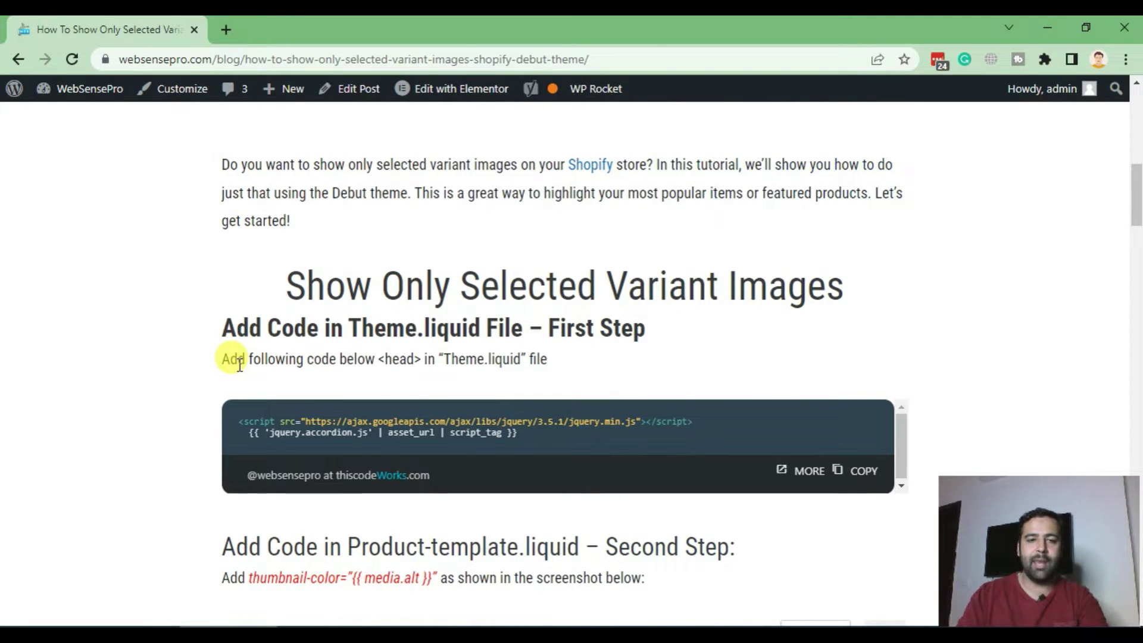
left_click_drag(697, 423, 224, 433)
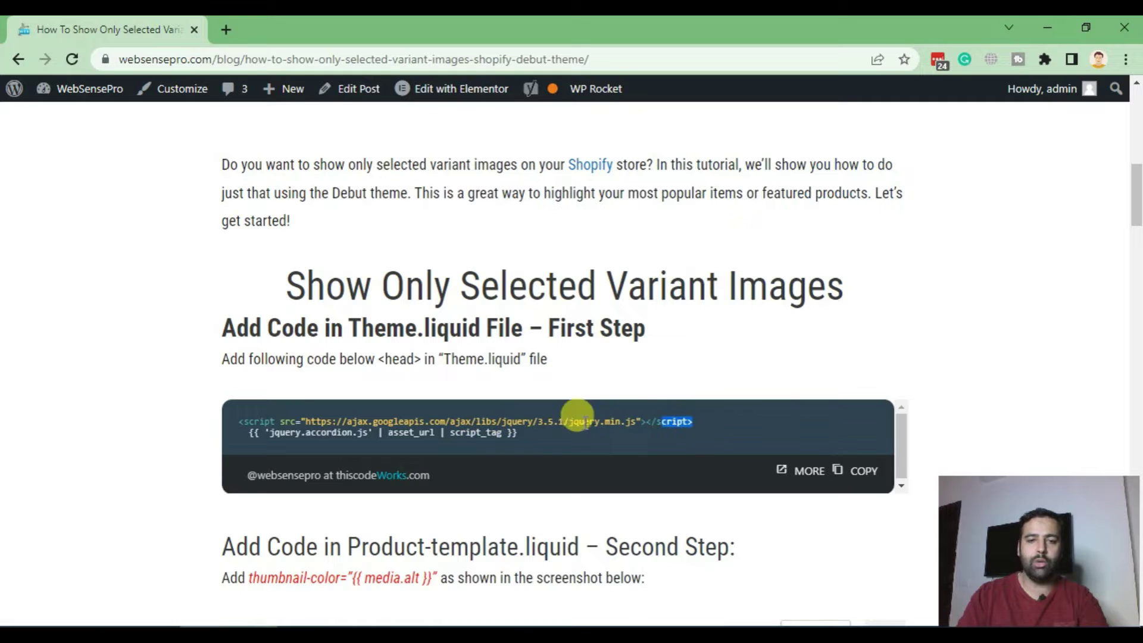
left_click(223, 433)
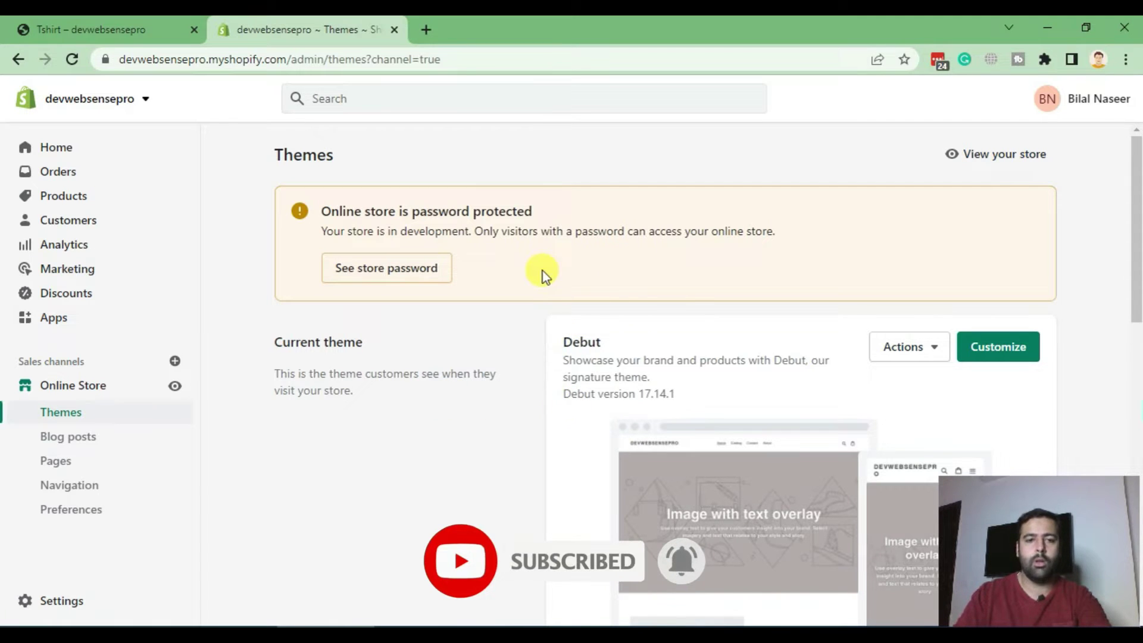
Step: From the Debut theme's Actions menu, choose Edit code to open its code editor
left_click_drag(605, 343, 558, 348)
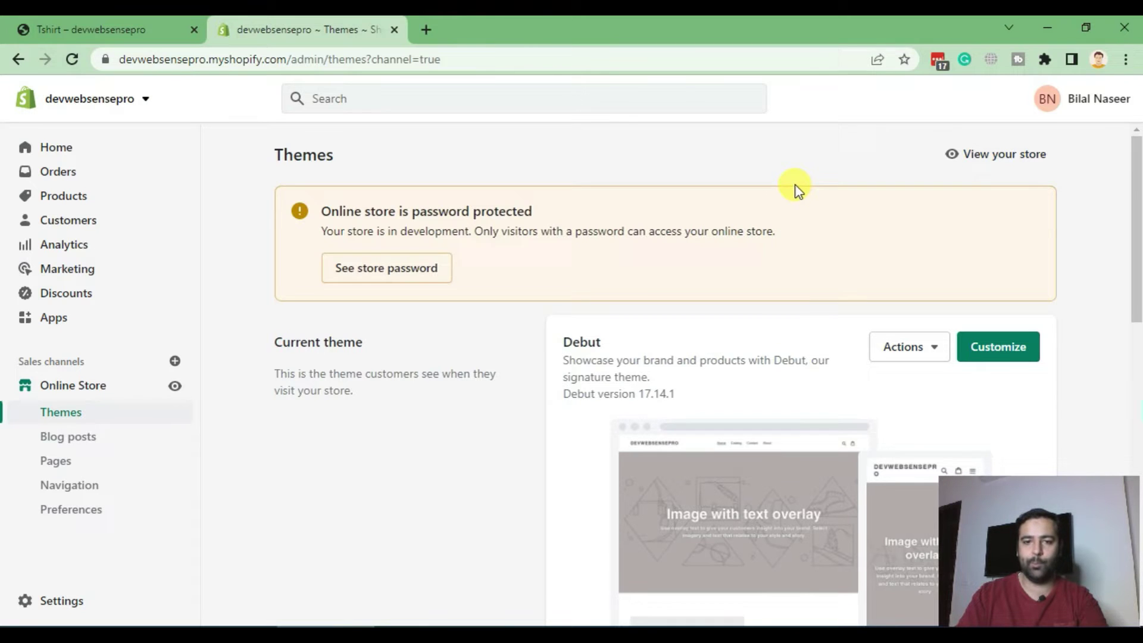
scroll(795, 190, "down", 2)
left_click(929, 183)
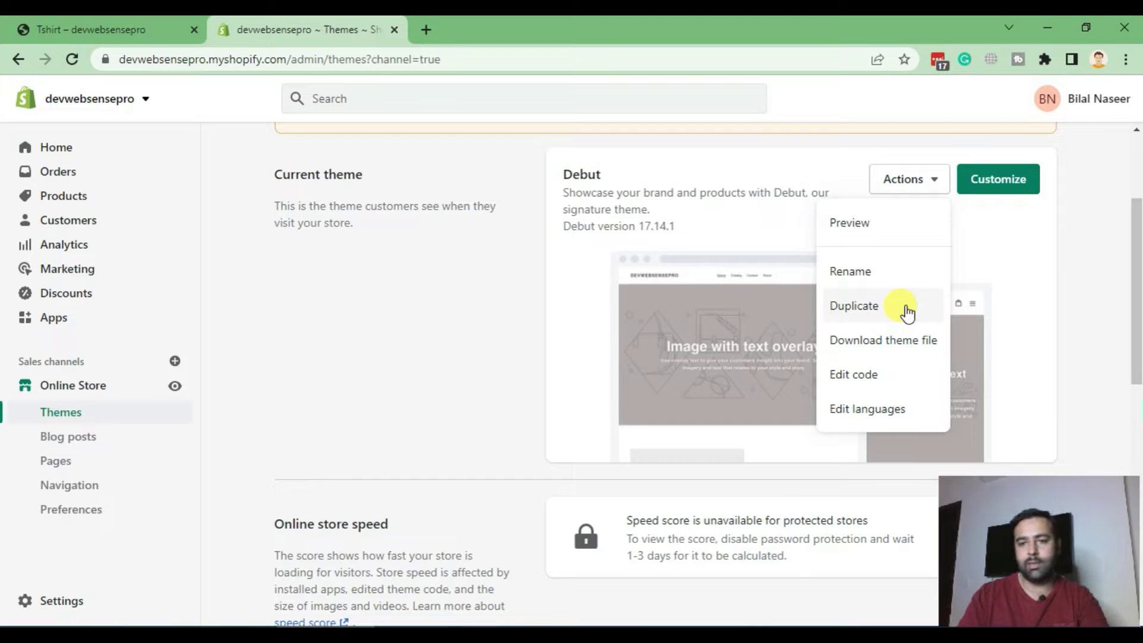
left_click(867, 379)
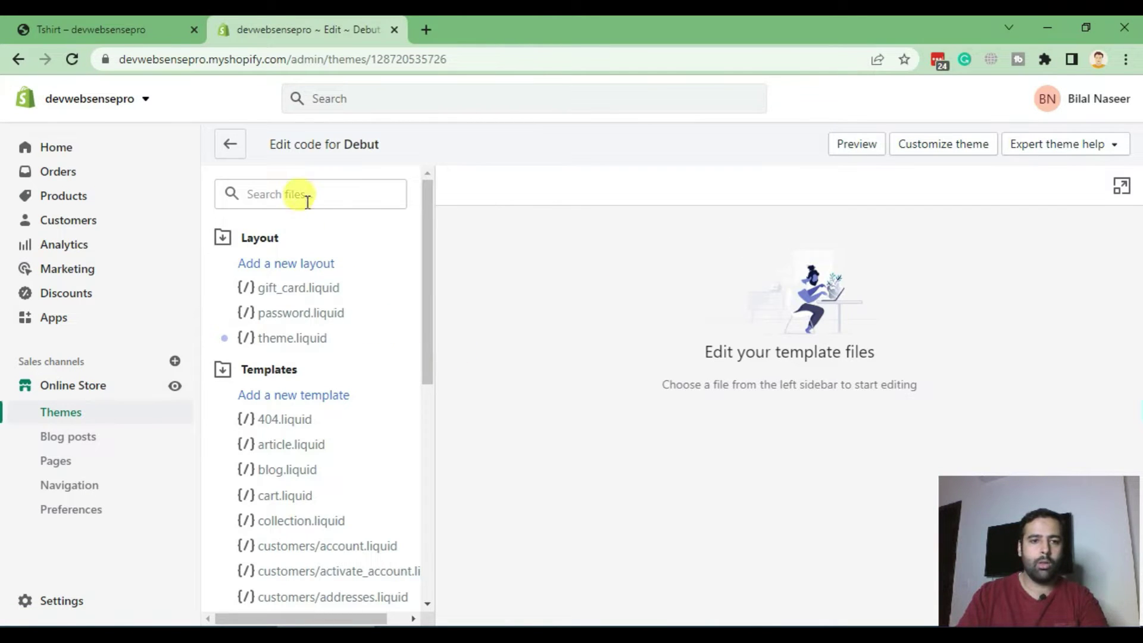
Step: Open the theme.liquid layout file in the Debut code editor
left_click(305, 197)
left_click(468, 171)
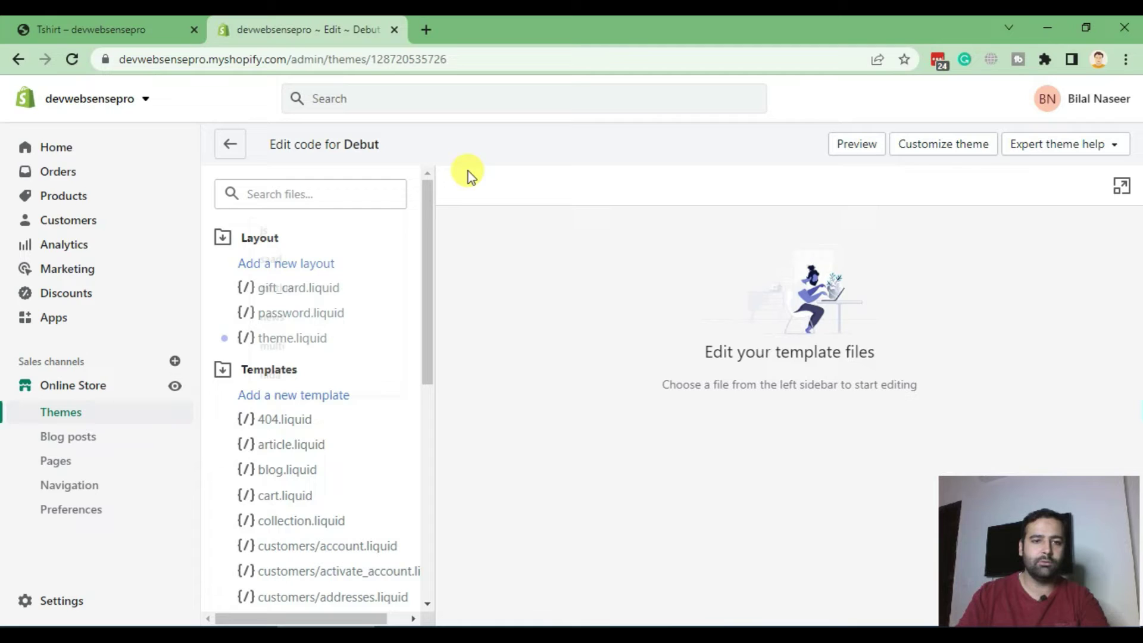
left_click(316, 340)
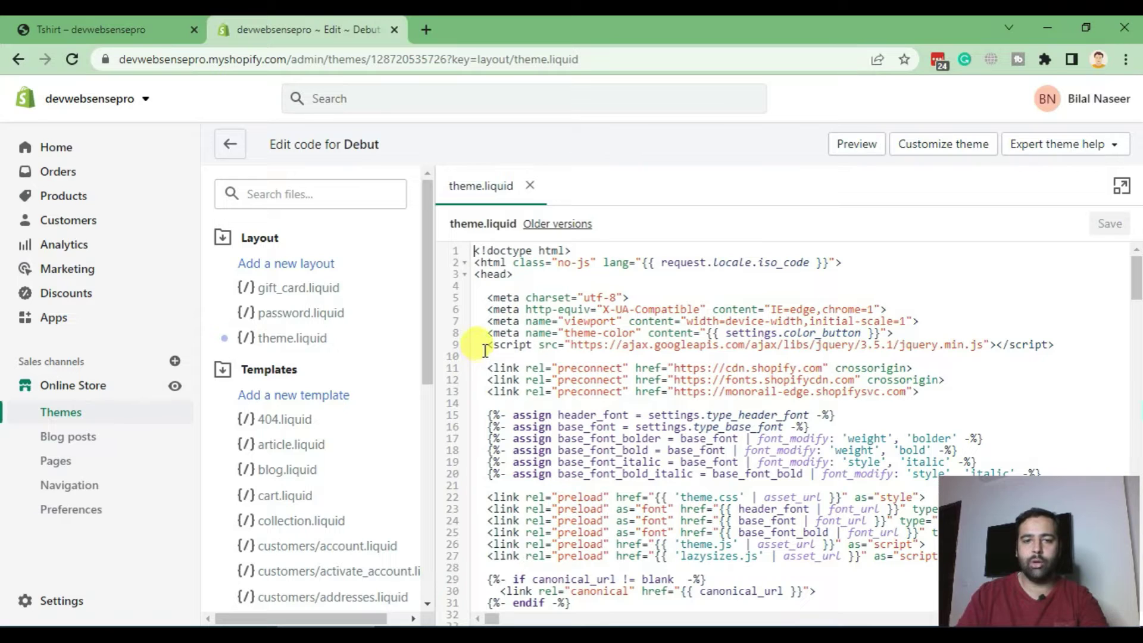
Step: Check the jQuery script on line 9 and the <head> tag on line 3
mouse_move(484, 348)
left_mouse_down()
mouse_move(1064, 350)
mouse_move(494, 344)
left_mouse_up()
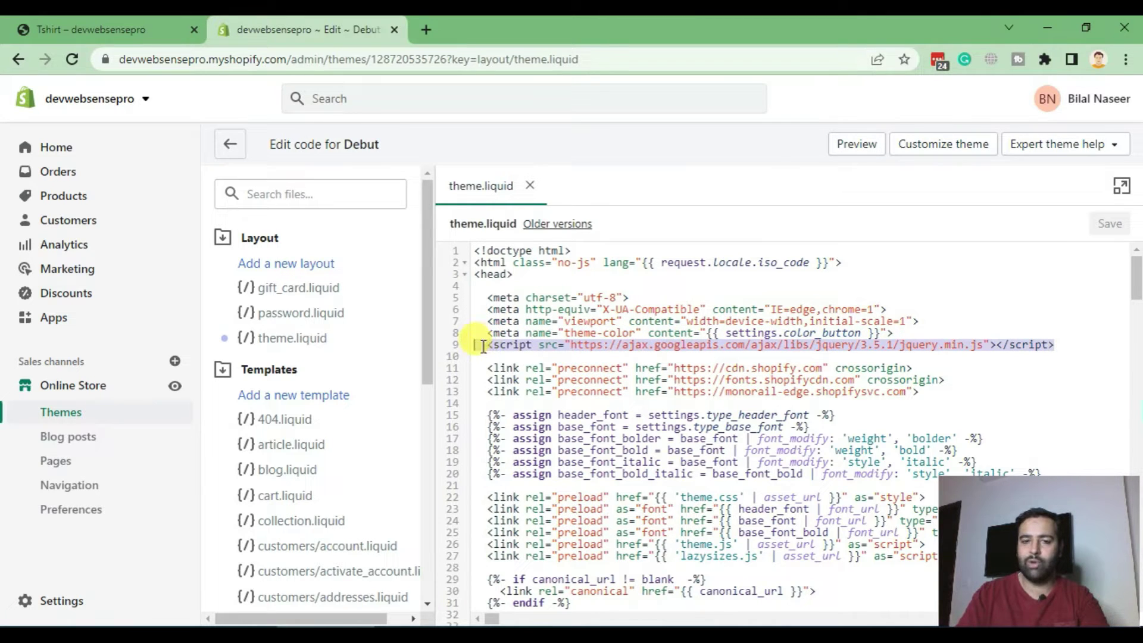
left_click_drag(473, 274, 514, 274)
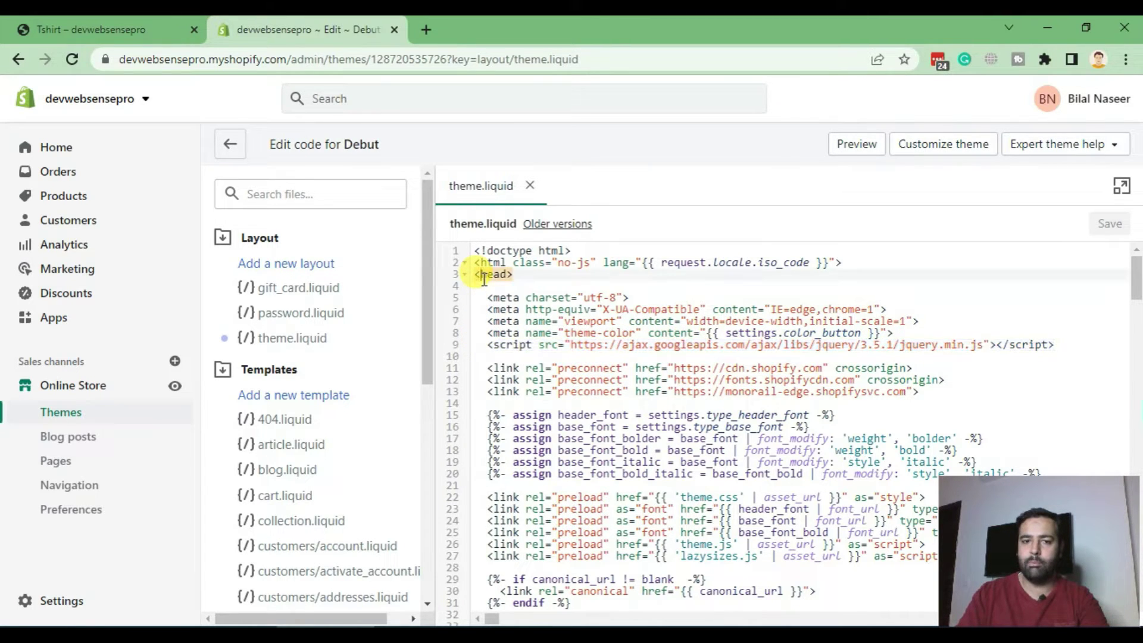
left_click(530, 301)
Step: Review the blog's Second Step and select its thumbnail-color="{{ media.alt }}" snippet
key("alt+Tab")
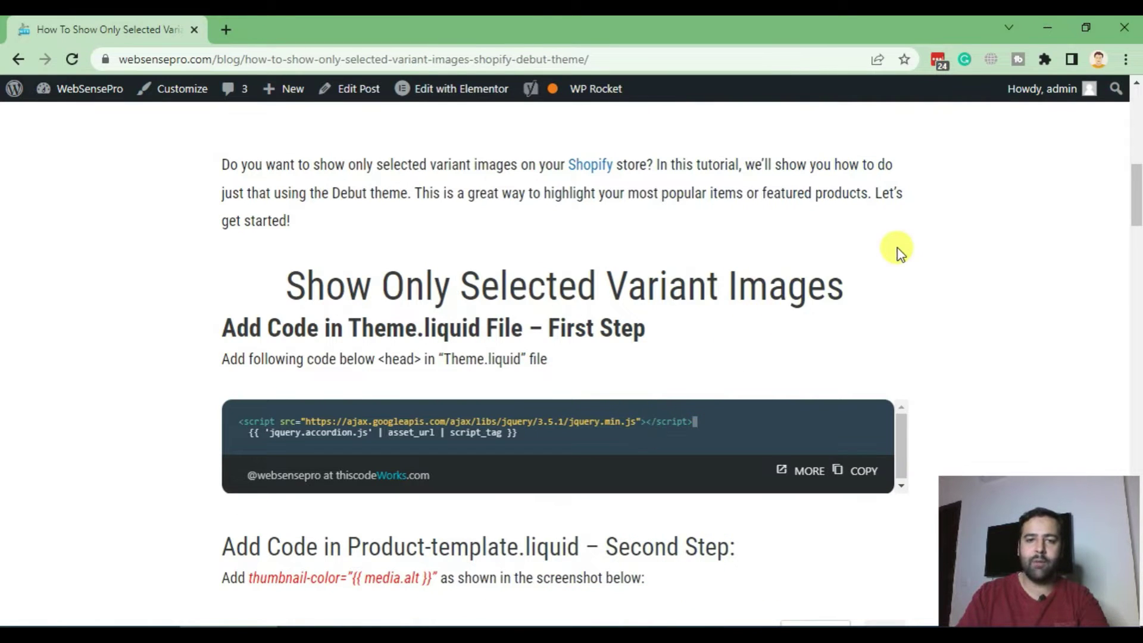
scroll(897, 249, "down", 4)
scroll(898, 232, "down", 1)
scroll(910, 286, "up", 3)
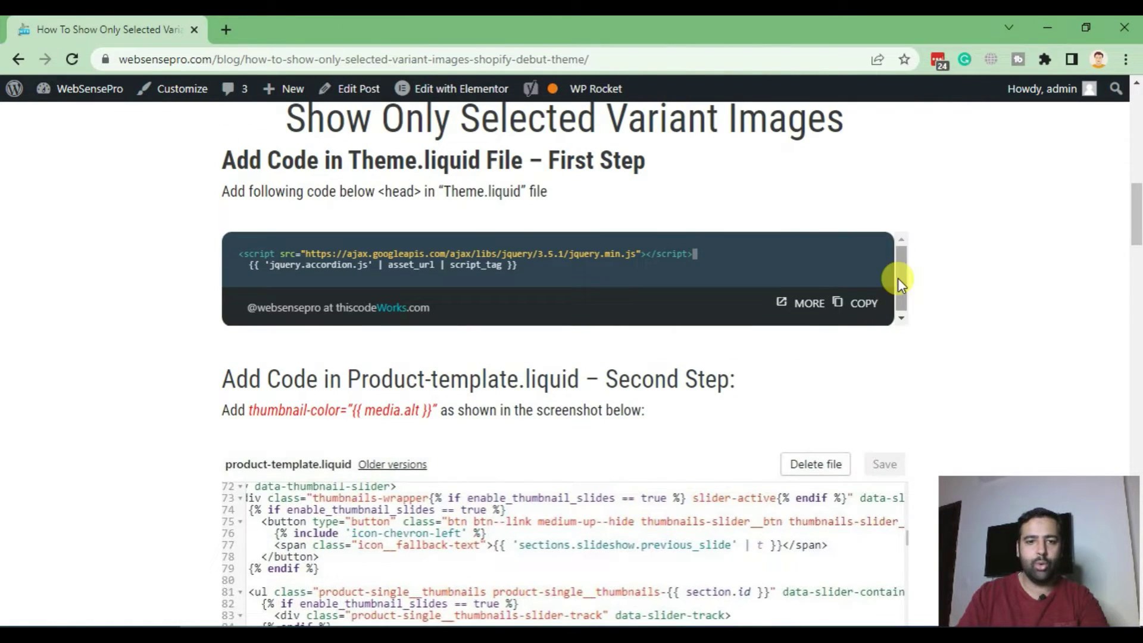
scroll(480, 322, "down", 2)
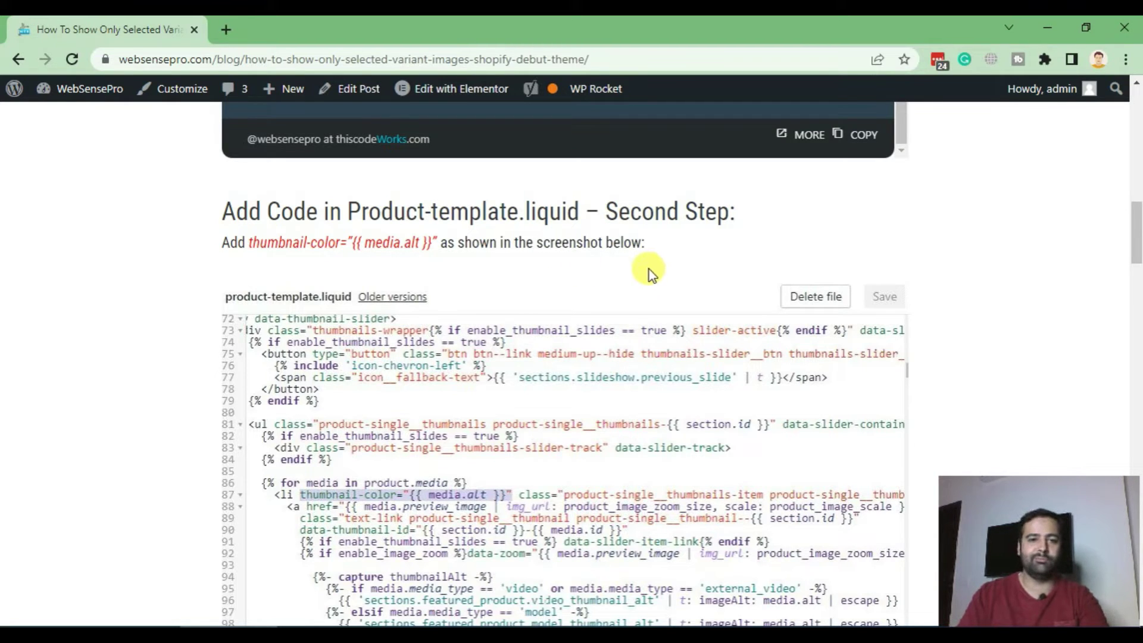
left_click_drag(738, 212, 605, 211)
left_click(693, 240)
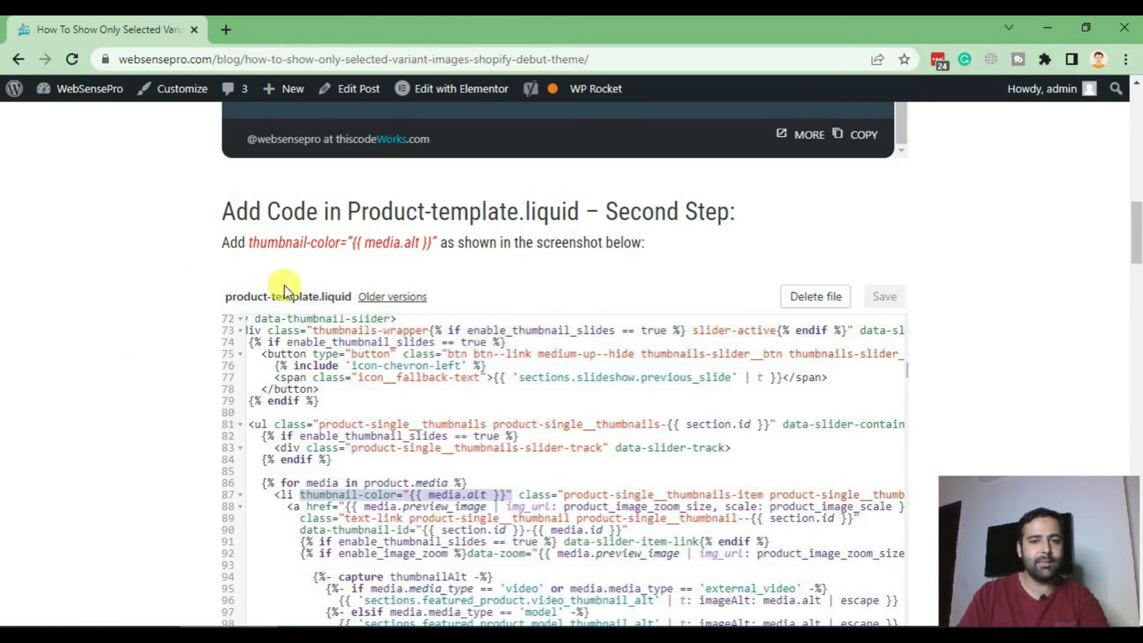
key("alt+Tab")
left_click_drag(247, 242, 438, 244)
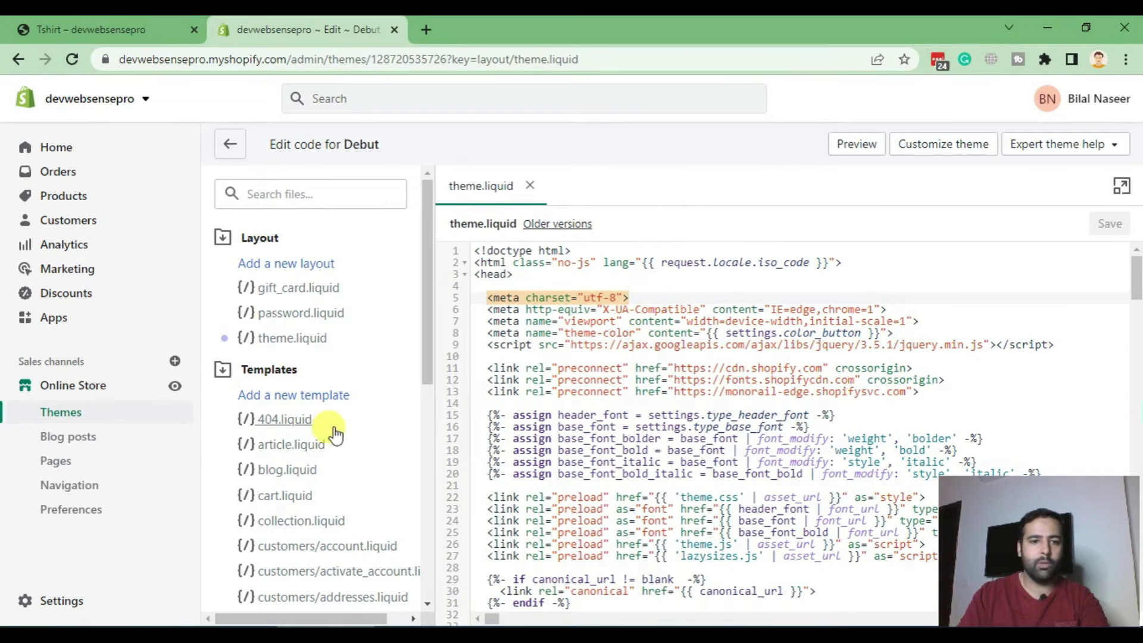
Step: Open product-template.liquid in the code editor, glancing at the tutorial in between
left_click(330, 192)
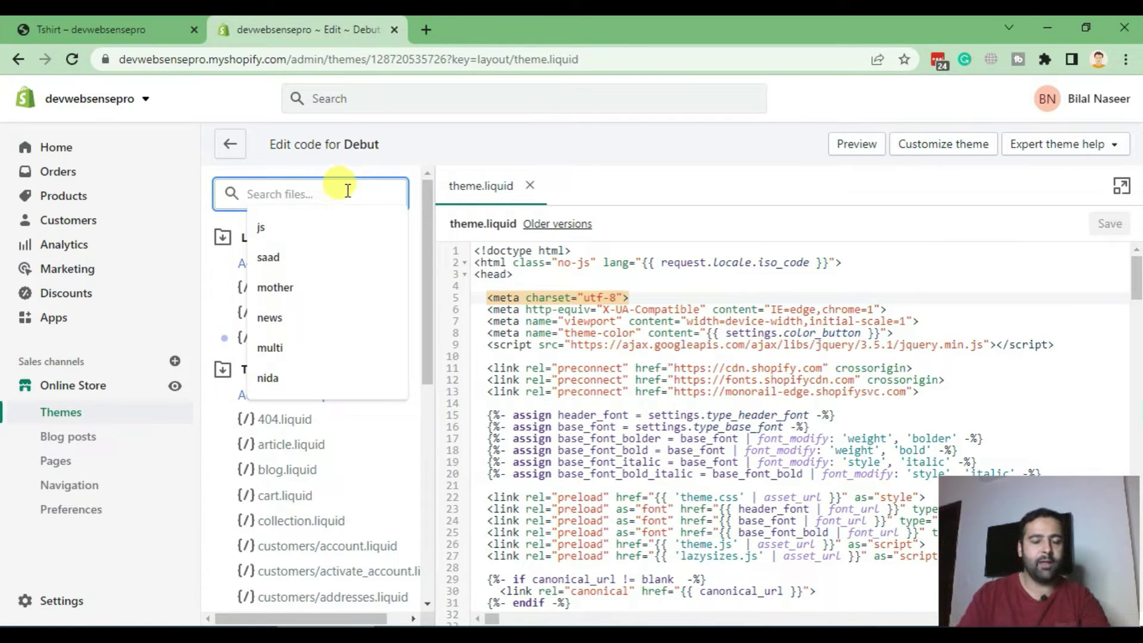
type("product")
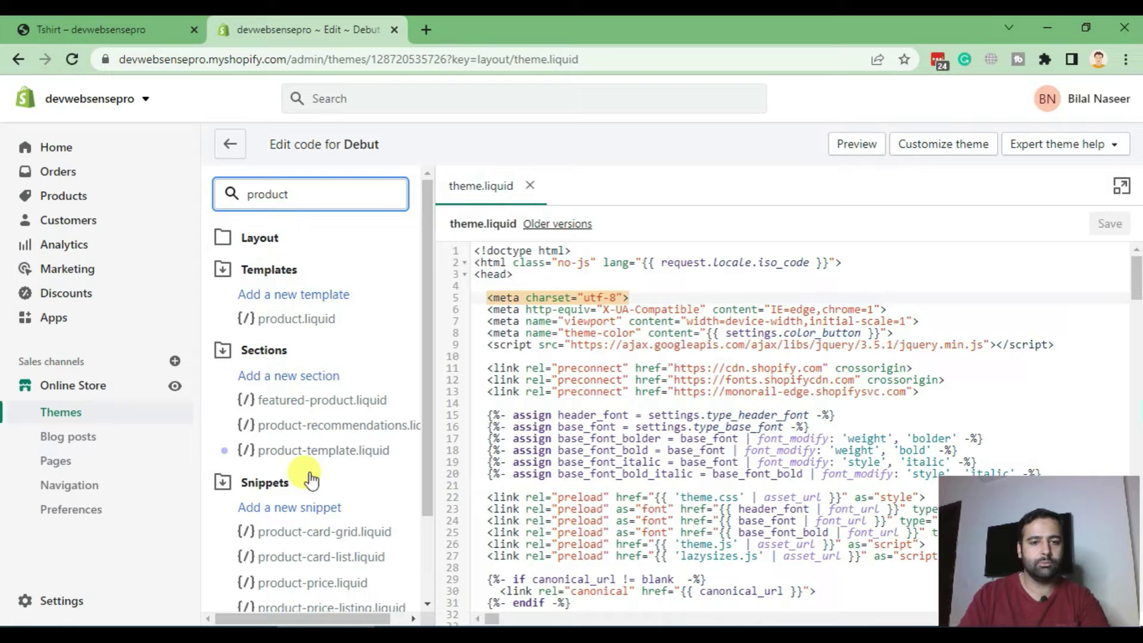
left_click(342, 459)
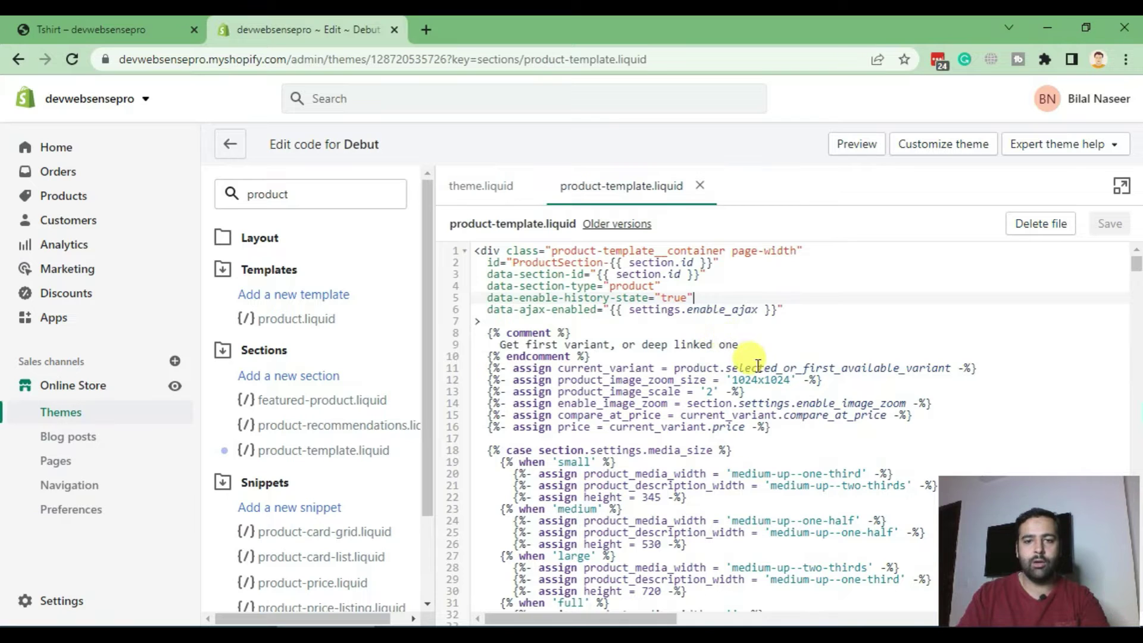
scroll(719, 355, "down", 2)
scroll(719, 355, "down", 1)
scroll(719, 356, "down", 4)
key("alt+Tab")
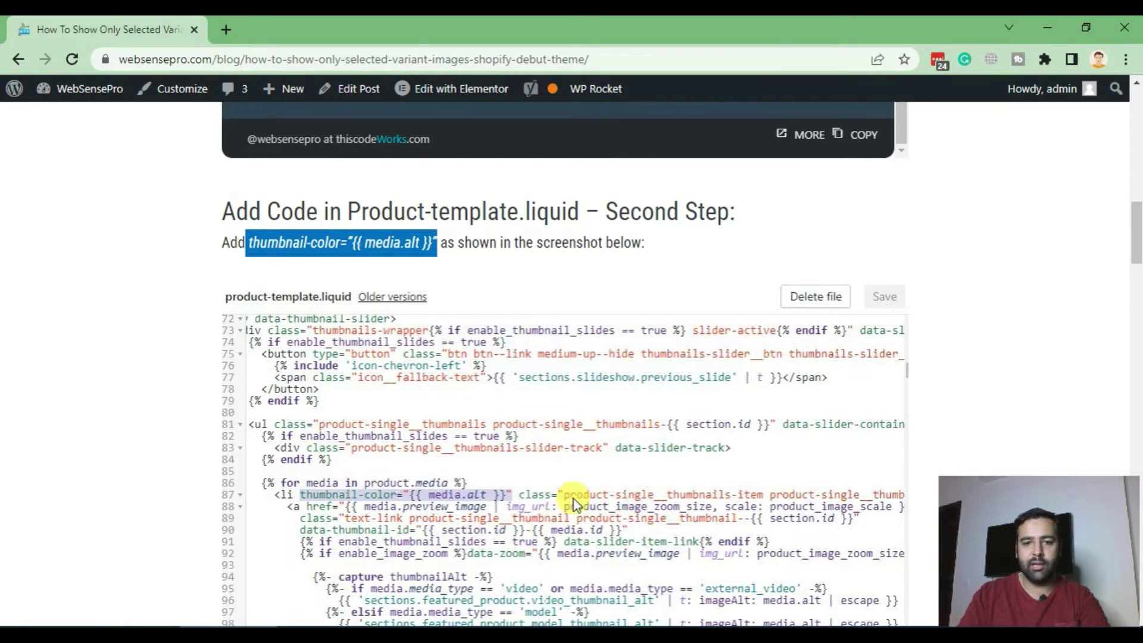
key("alt+Tab")
Step: Search the file for product-single to reach the thumbnails list, then return to the tutorial
left_click(784, 362)
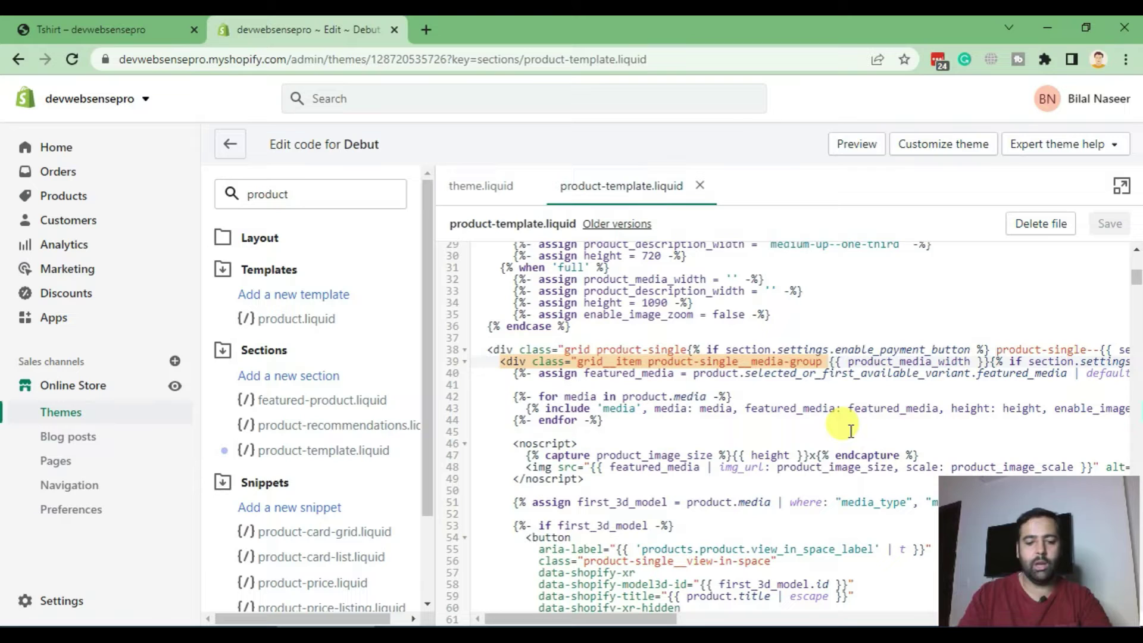
key("ctrl+f")
type("product-")
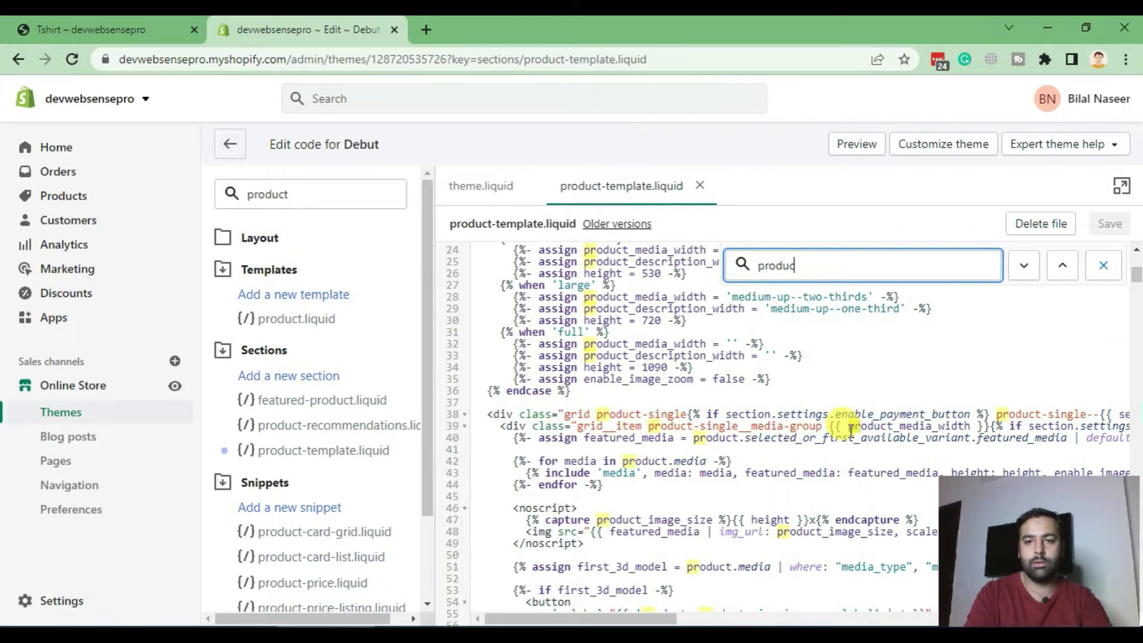
type("single")
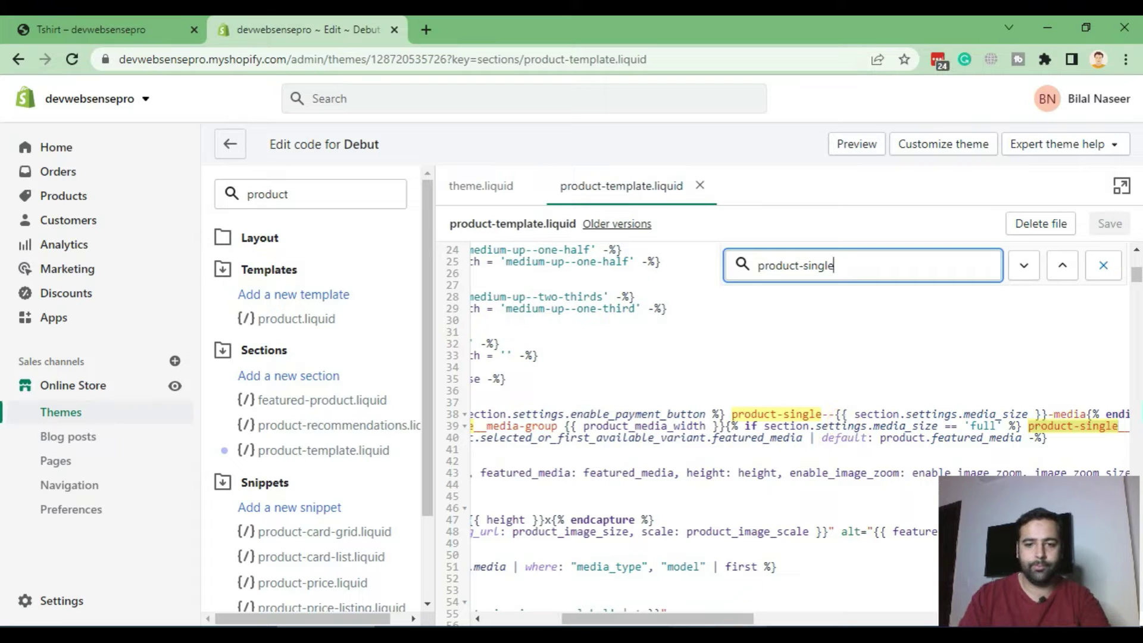
left_click_drag(740, 616, 613, 616)
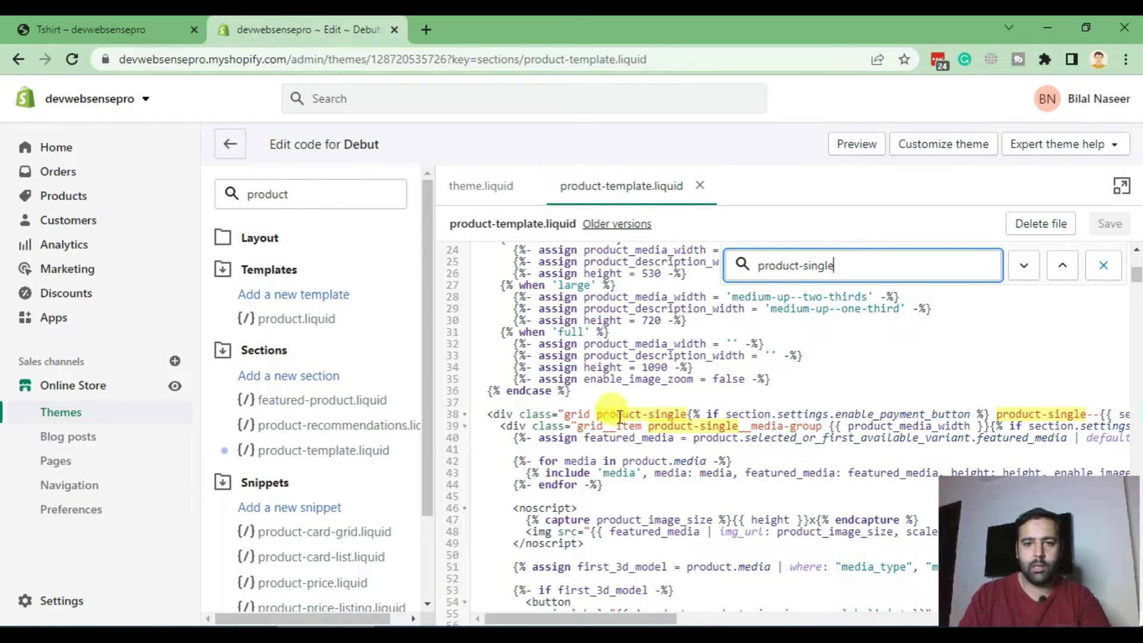
left_click(726, 414)
scroll(714, 357, "down", 2)
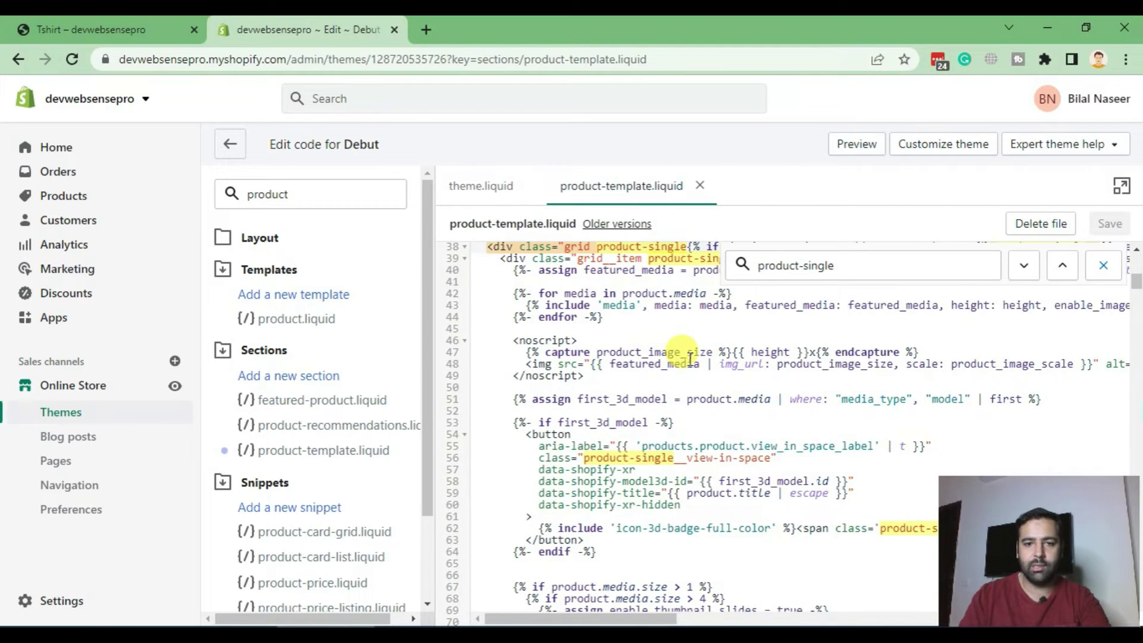
scroll(705, 362, "down", 2)
scroll(723, 371, "down", 2)
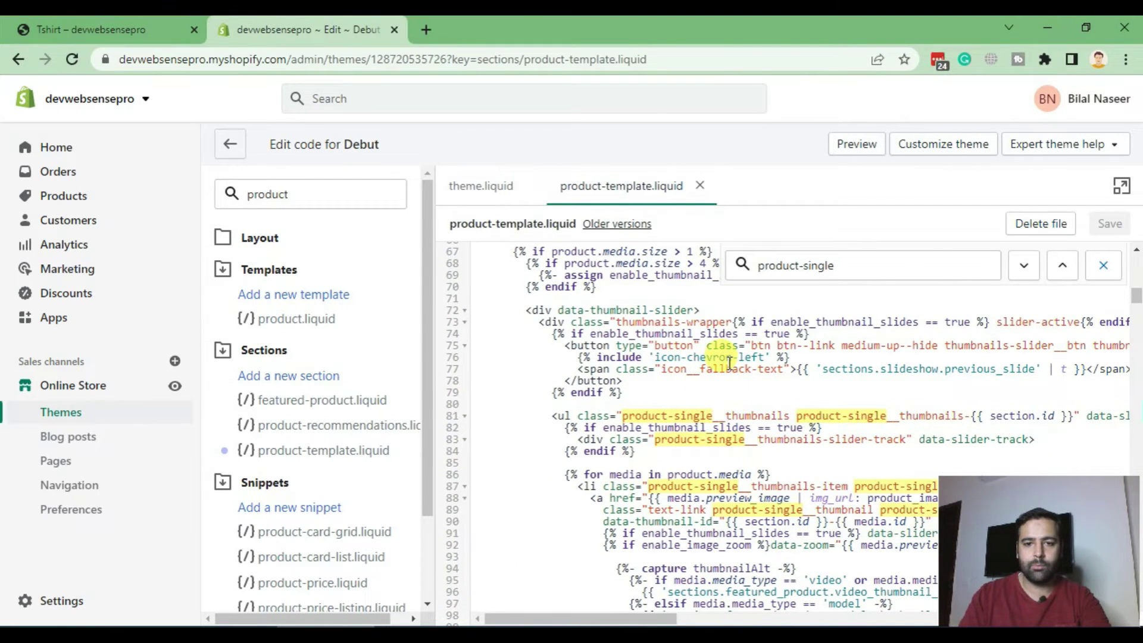
scroll(739, 361, "down", 3)
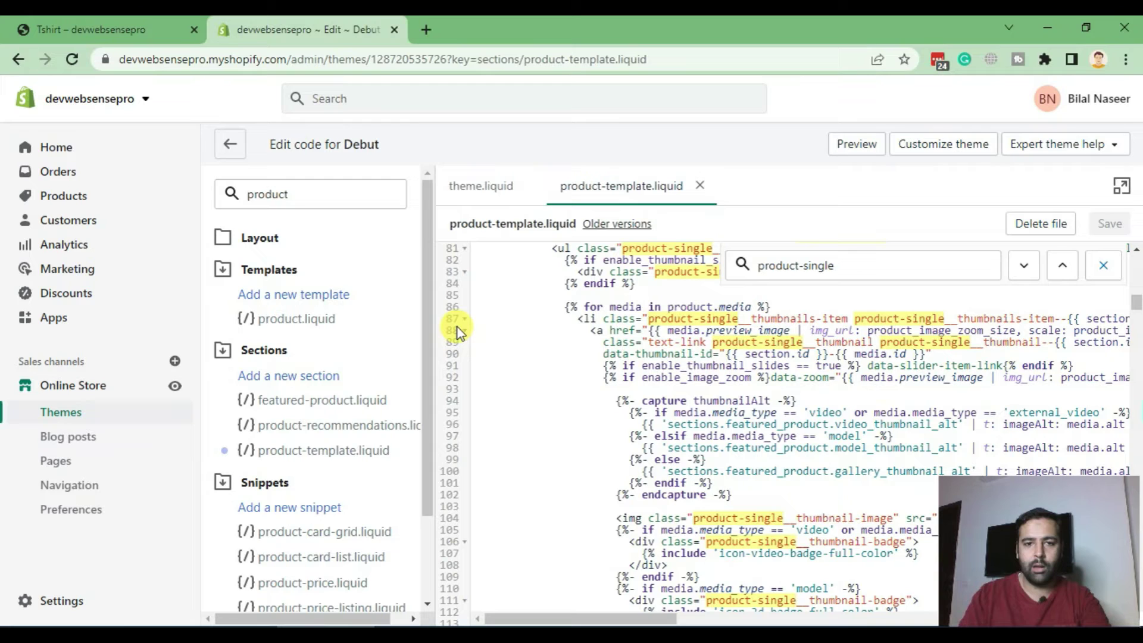
key("alt+Tab")
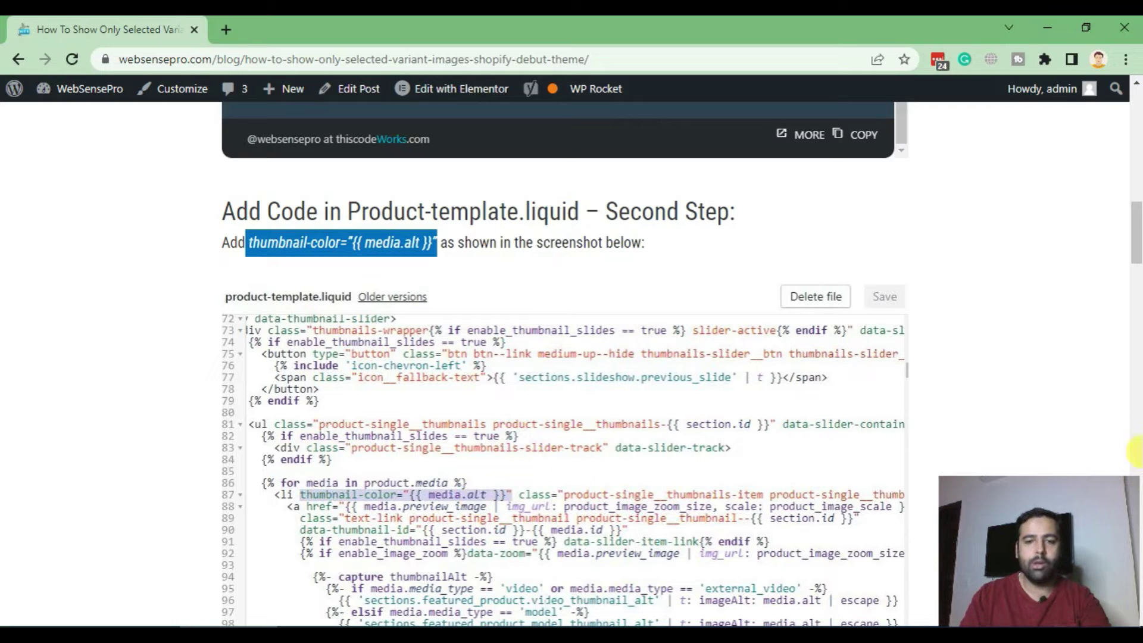
scroll(1036, 294, "down", 2)
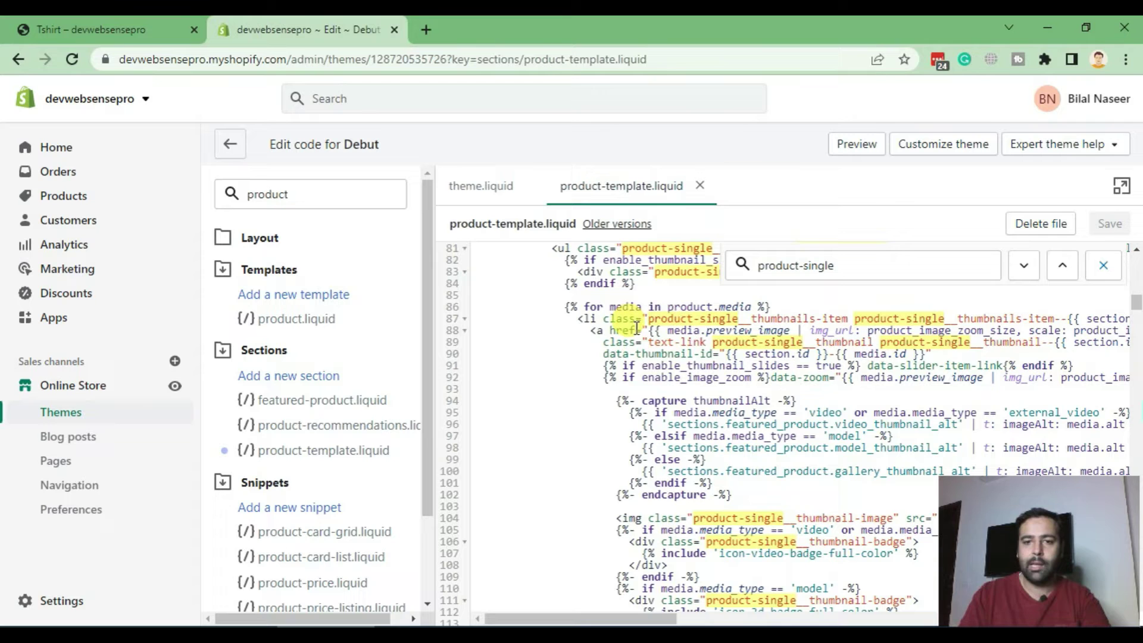
Step: Add thumbnail-color="{{ media.alt }}" to the <li on line 87 and save the template
left_click(1104, 265)
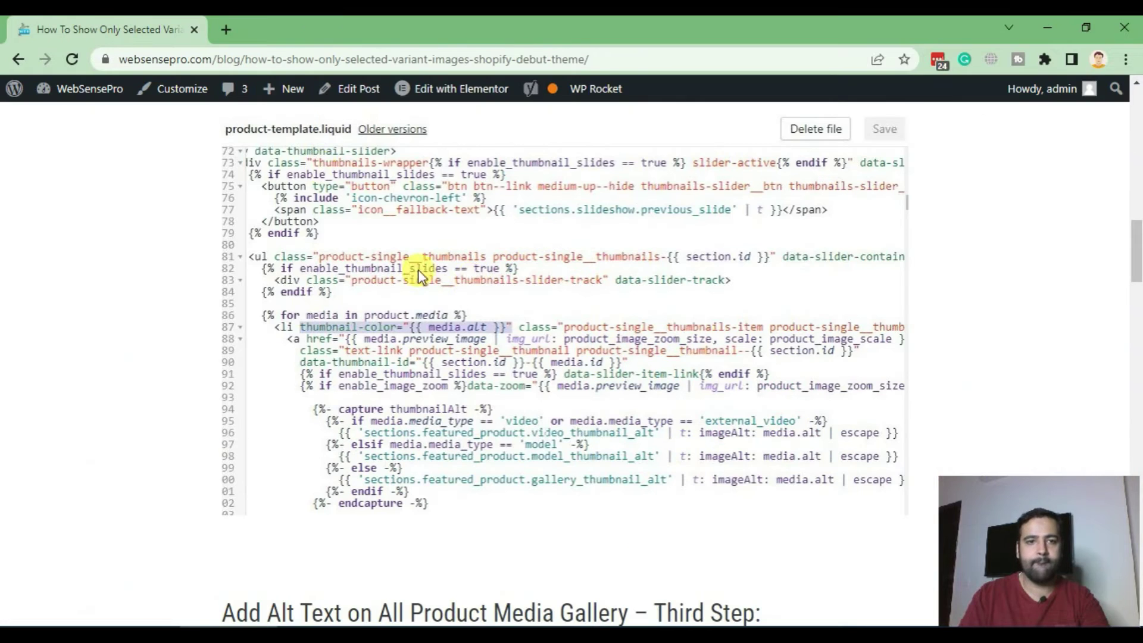
scroll(418, 270, "up", 4)
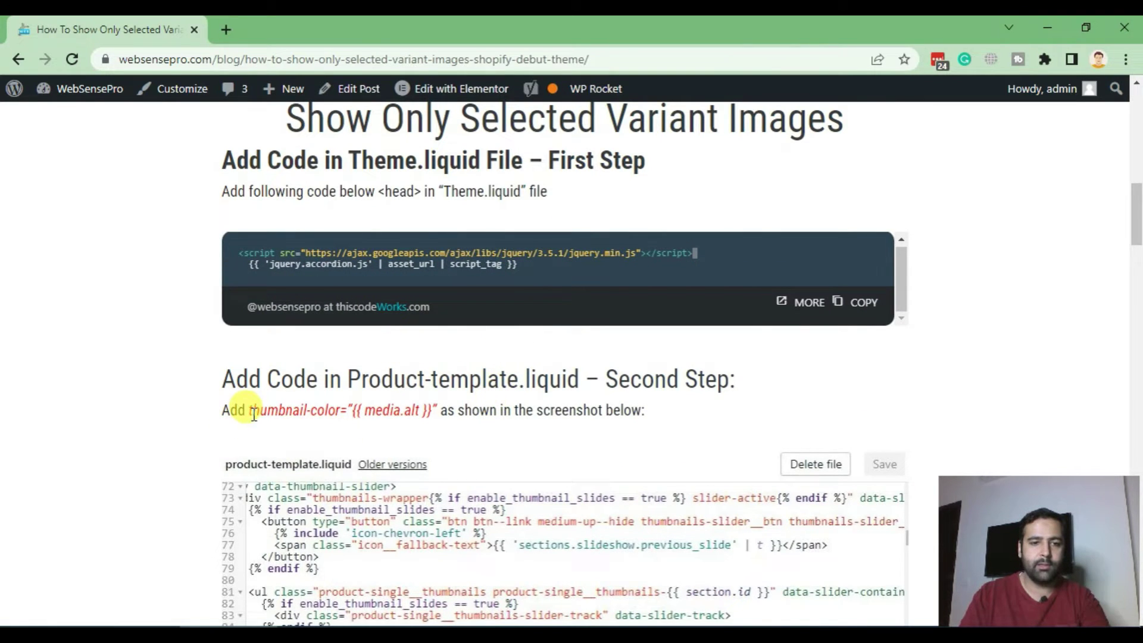
left_click_drag(249, 410, 432, 410)
key("ctrl+c")
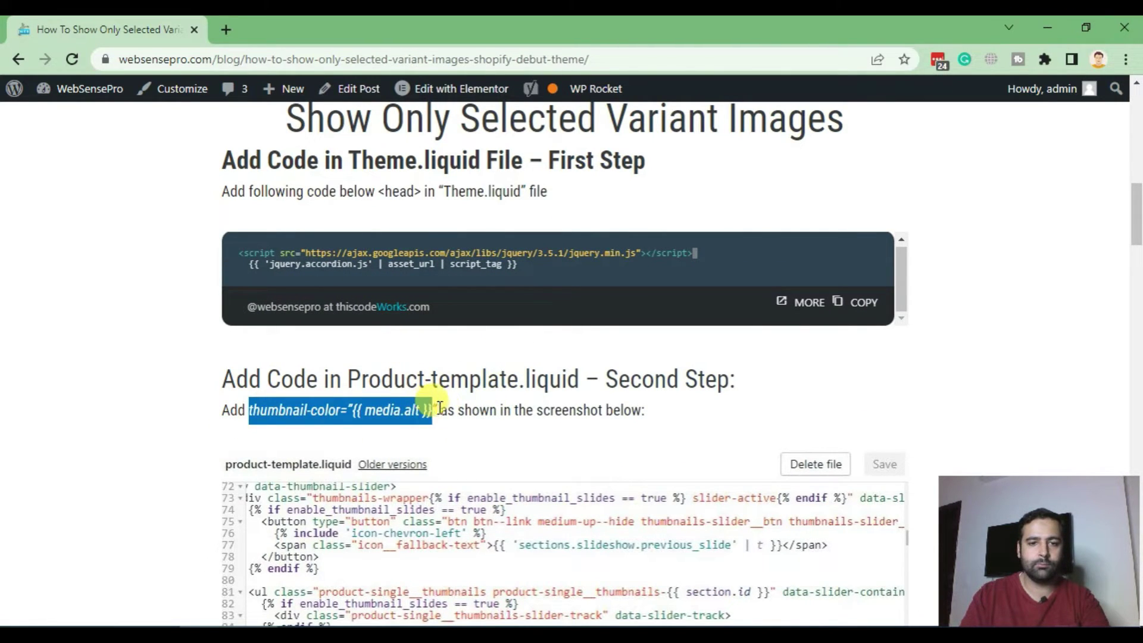
key("alt+Tab")
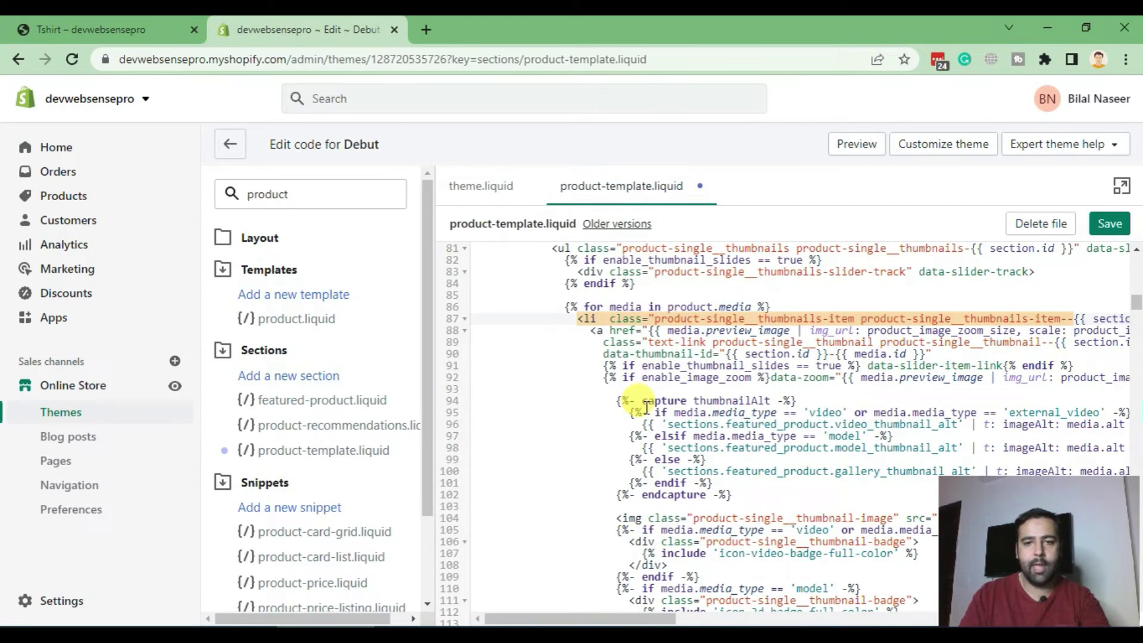
key("ctrl+v")
left_click(760, 364)
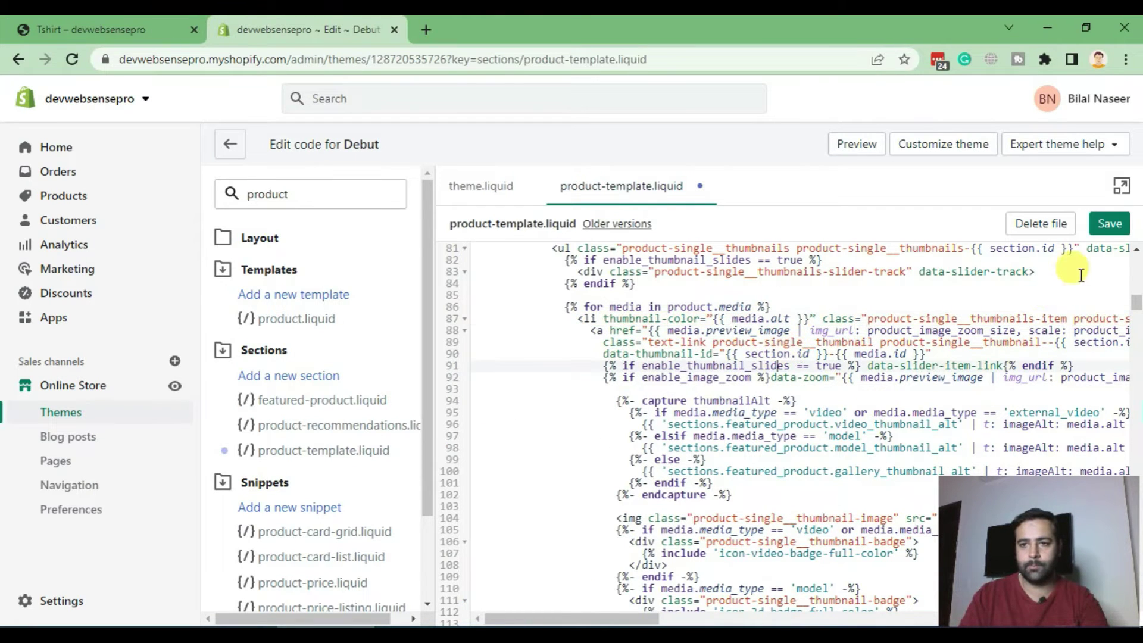
left_click(1113, 226)
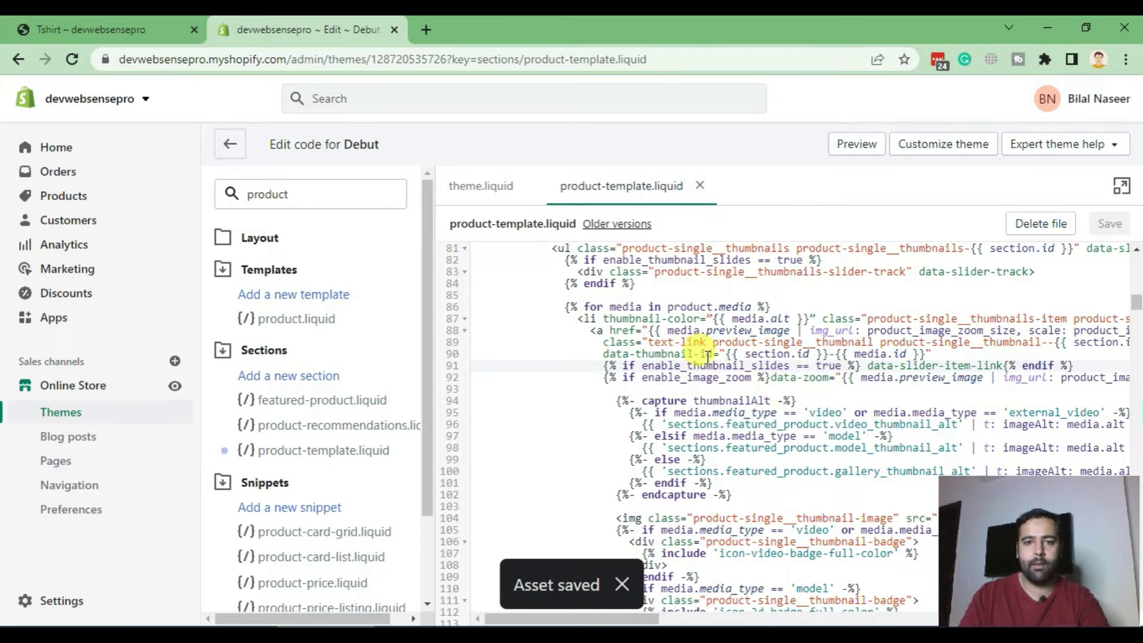
Step: Reload the storefront Tshirt page and bring up options on the black thumbnail
left_click(150, 28)
left_click(75, 62)
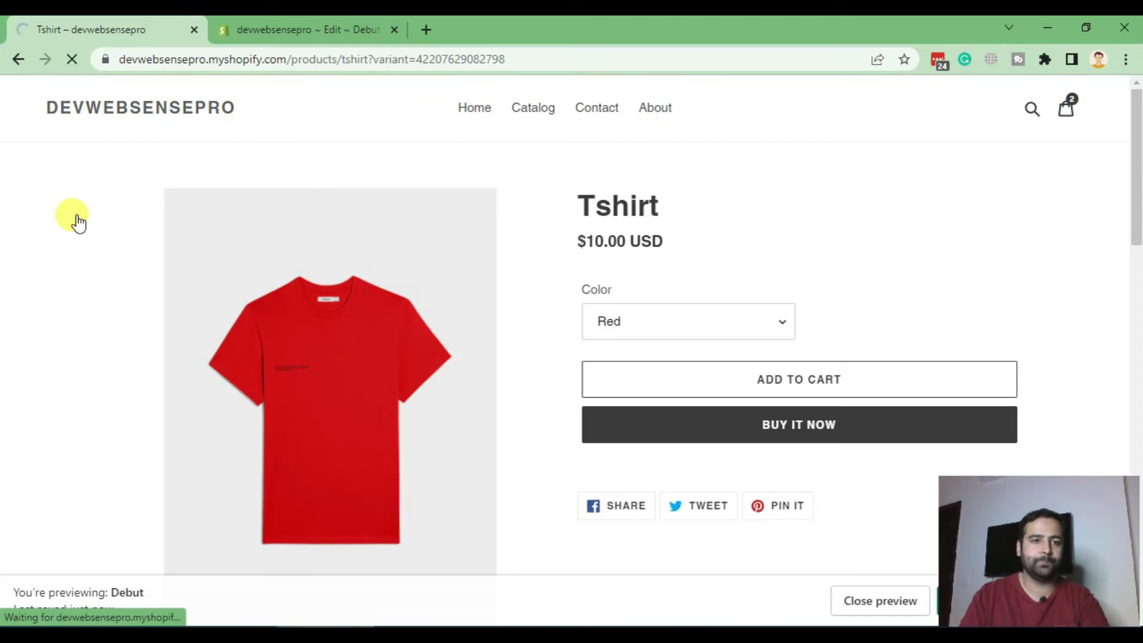
scroll(44, 331, "down", 4)
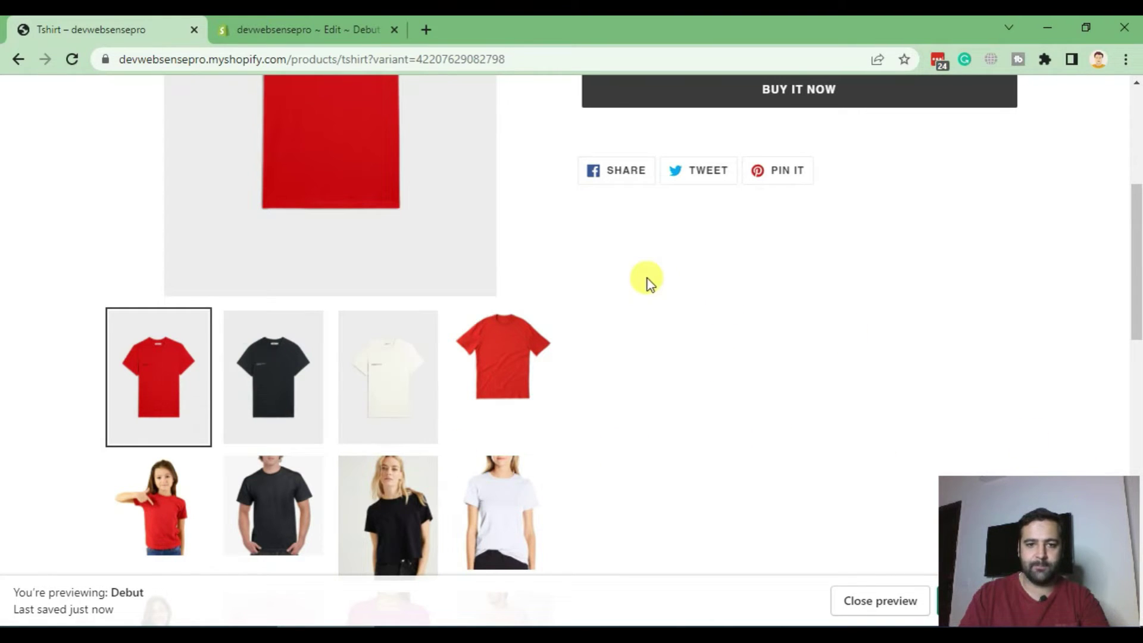
scroll(647, 279, "down", 2)
right_click(248, 219)
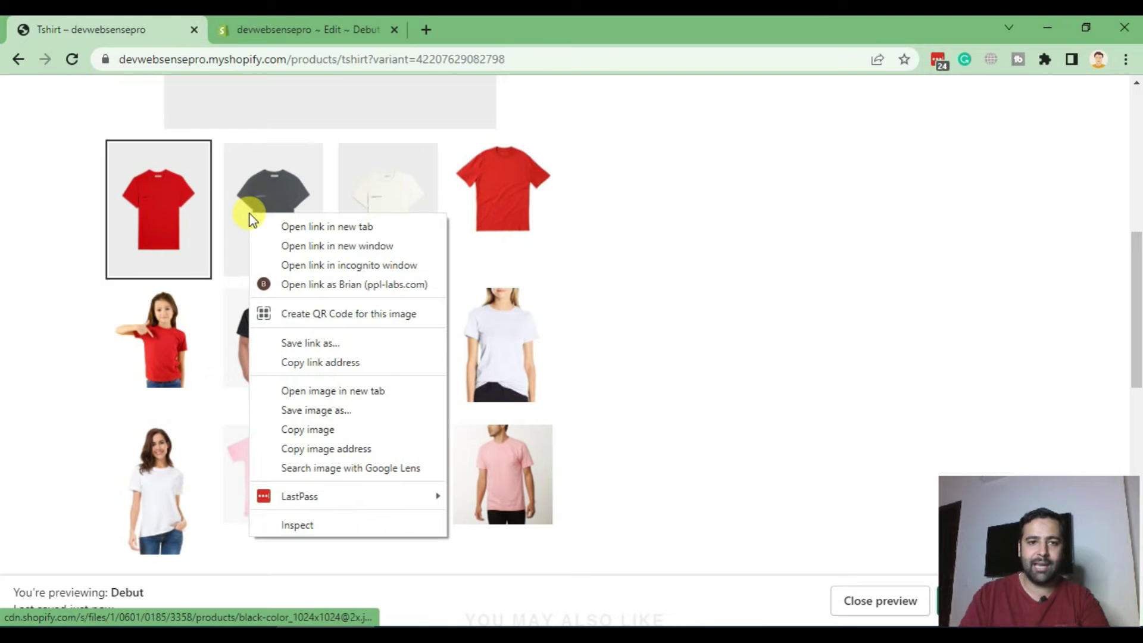
key("Escape")
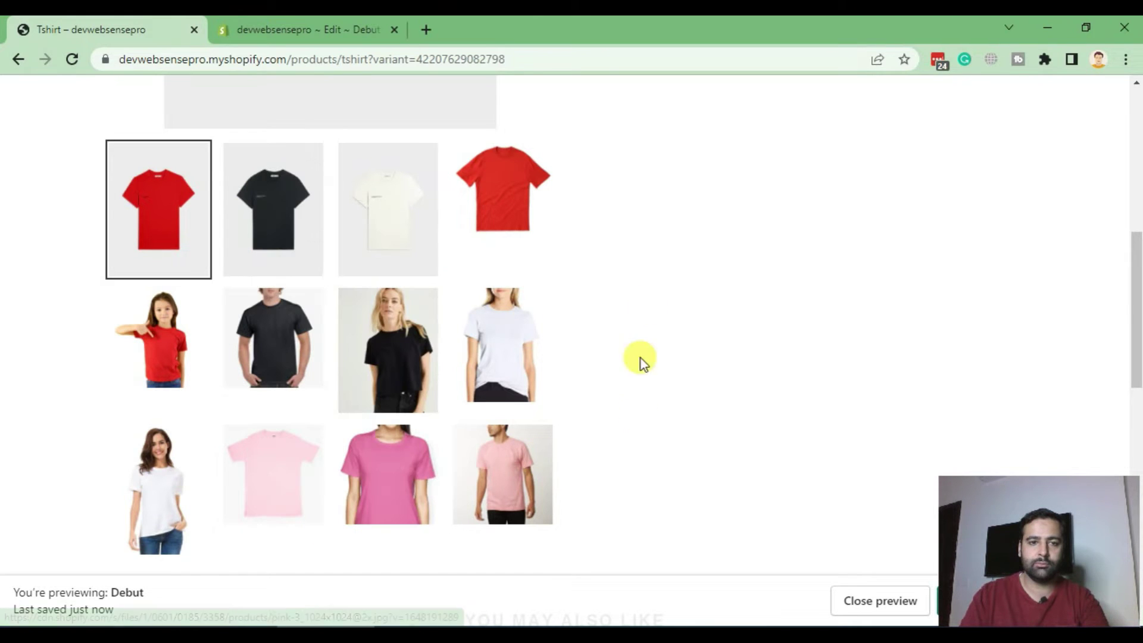
Step: Inspect the black thumbnail's li in DevTools, confirming thumbnail-color="black"
key("F12")
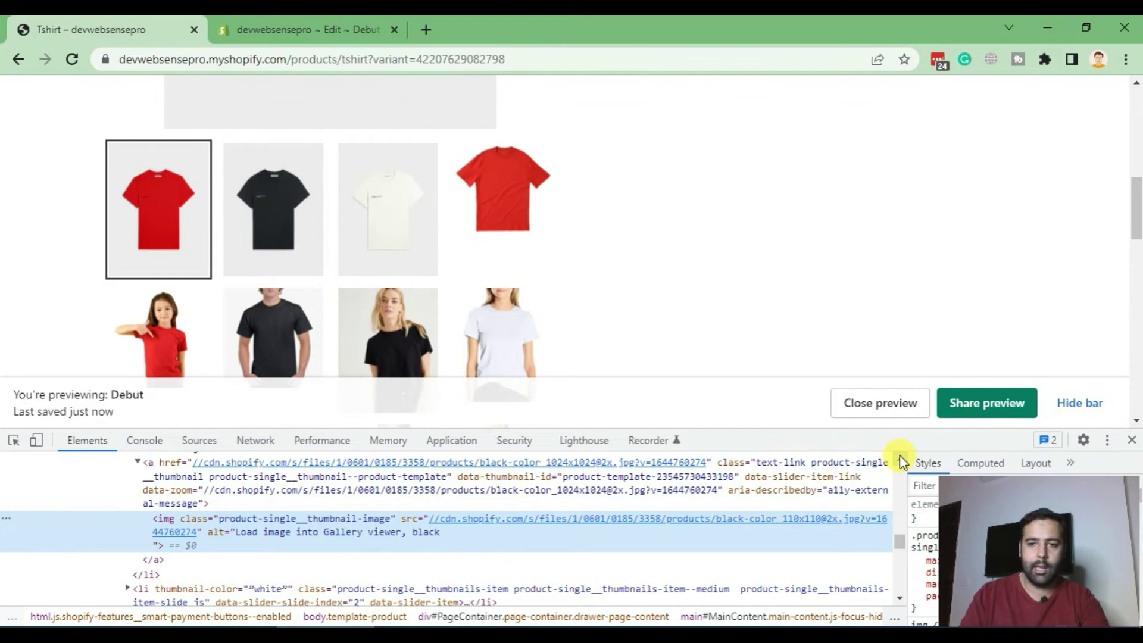
scroll(900, 461, "up", 1)
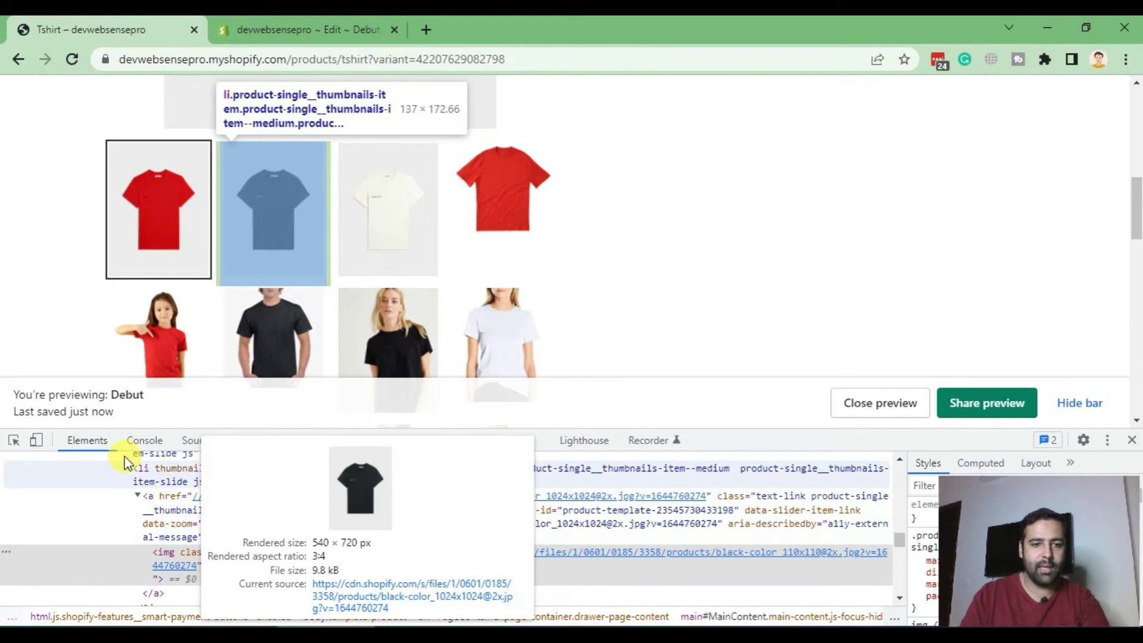
left_click(152, 473)
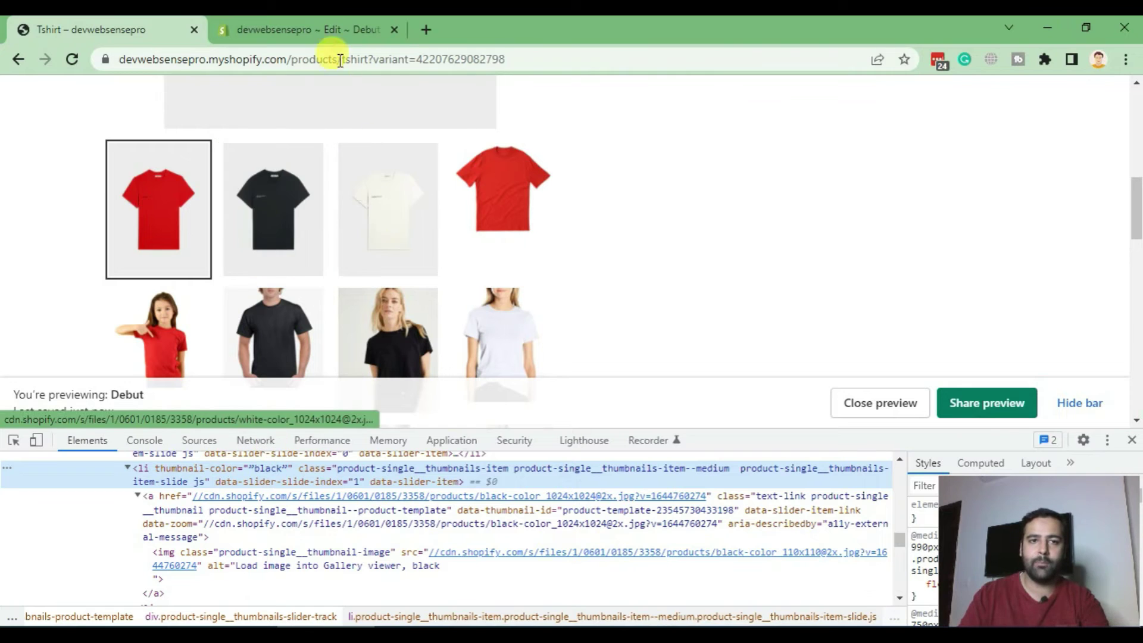
left_click(331, 29)
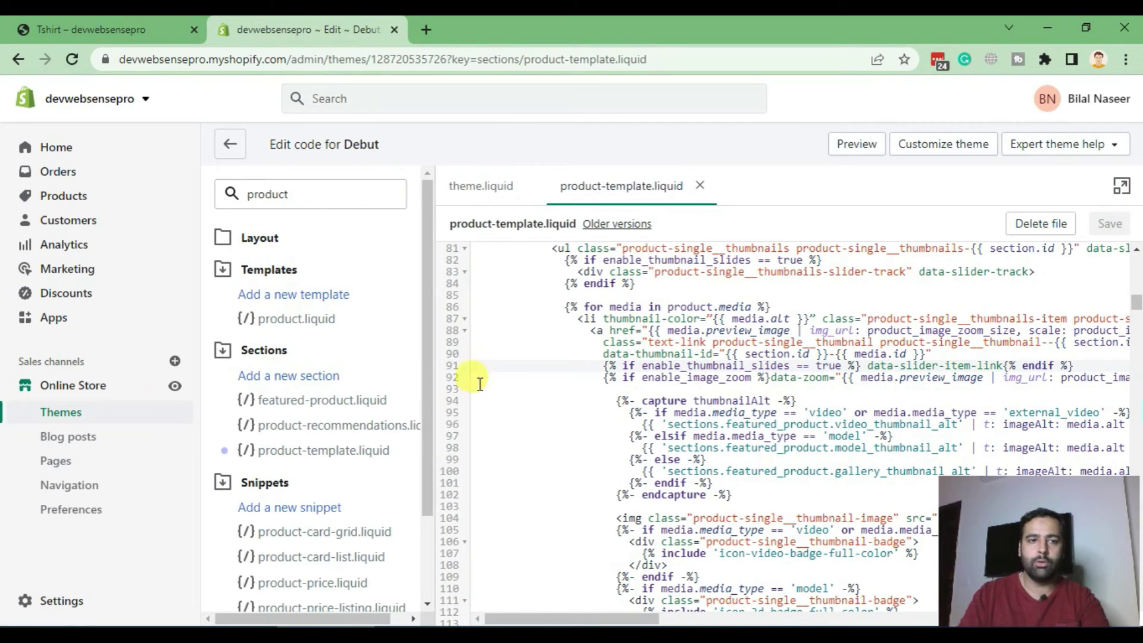
Step: Open the Products admin in a new tab and go into the Tshirt product
right_click(57, 203)
left_click(86, 218)
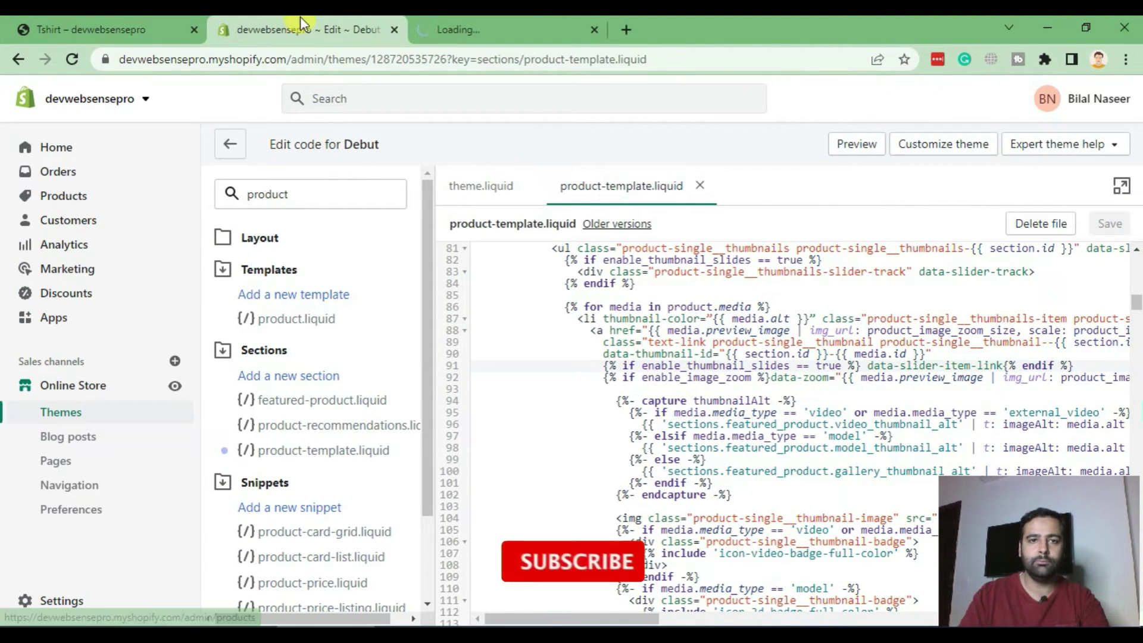
left_click(457, 29)
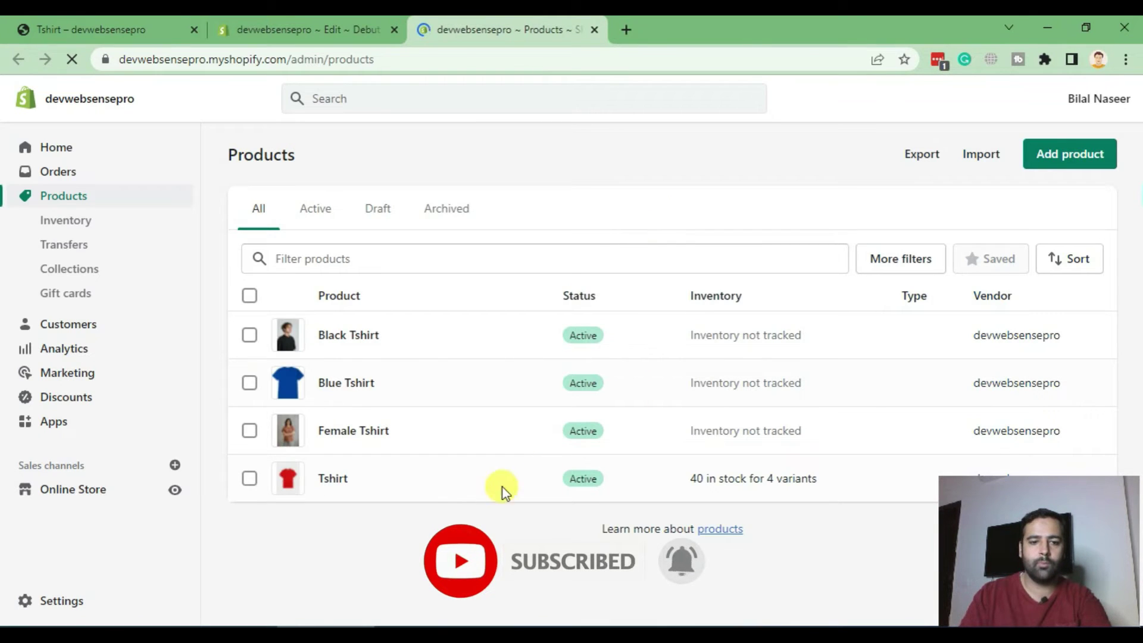
left_click(332, 479)
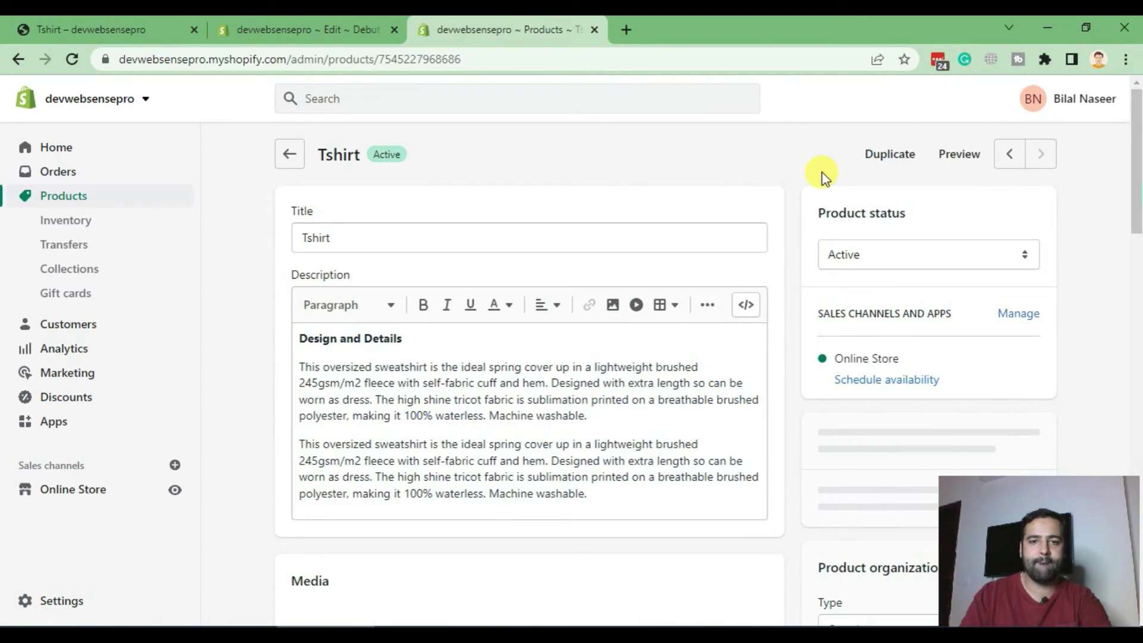
scroll(808, 176, "down", 4)
scroll(792, 173, "down", 2)
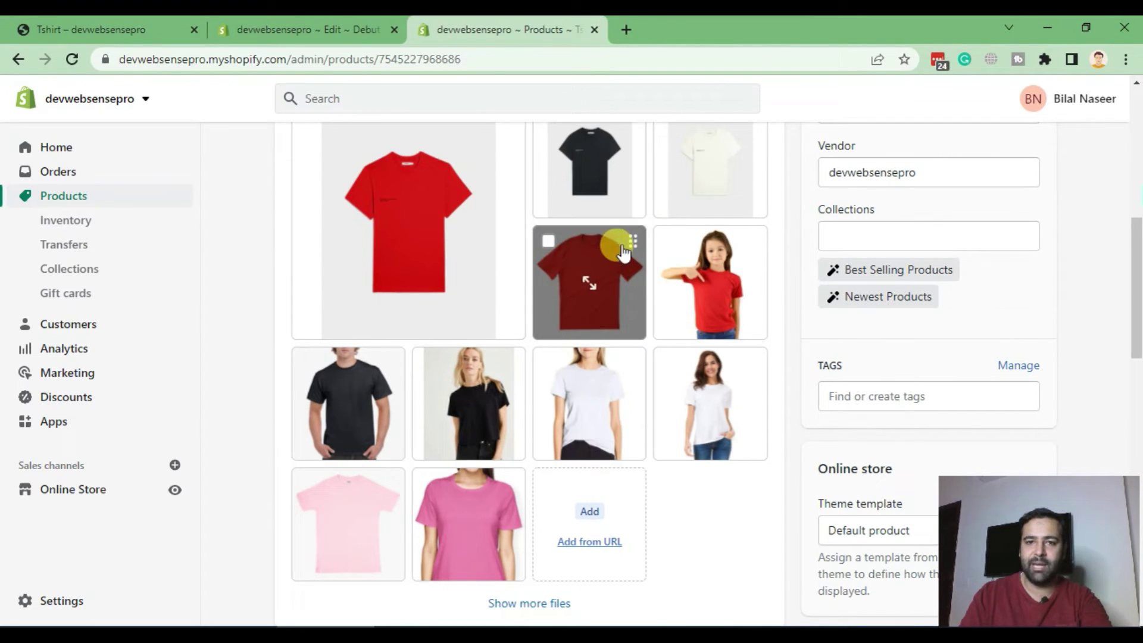
Step: View the black and red Tshirt media to check their alt texts "black" and "red"
left_click(608, 192)
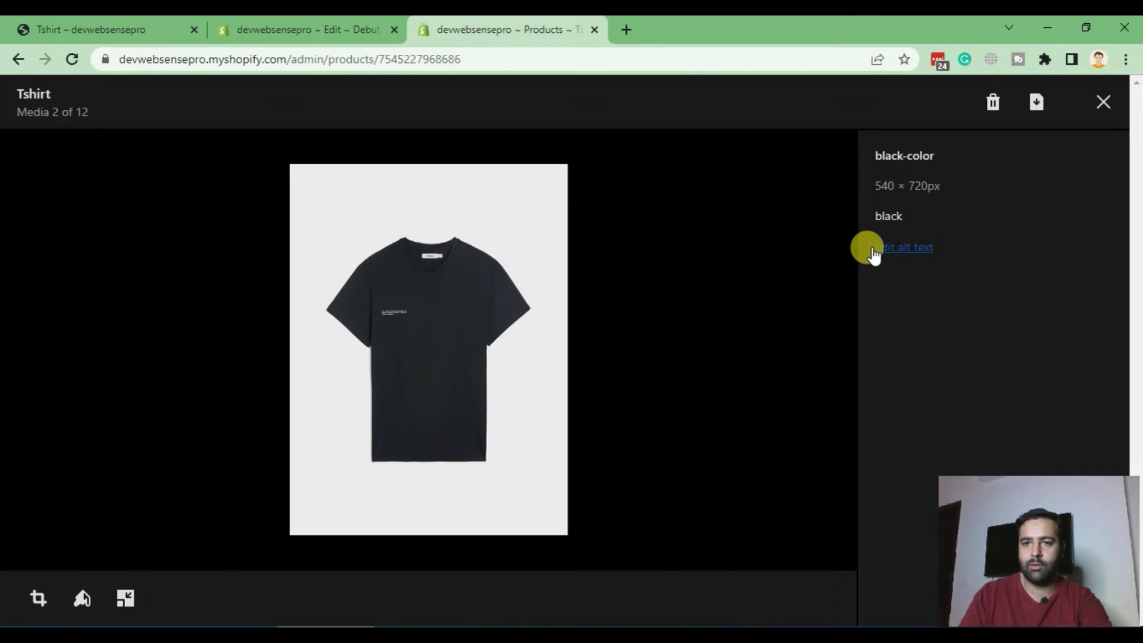
left_click(1104, 104)
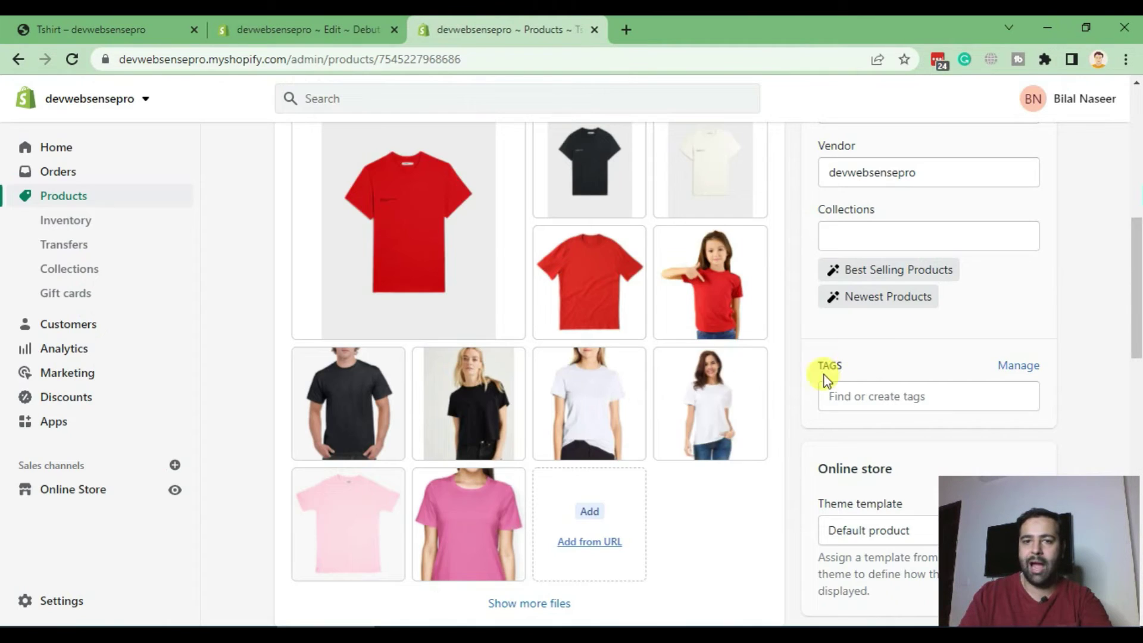
left_click(725, 317)
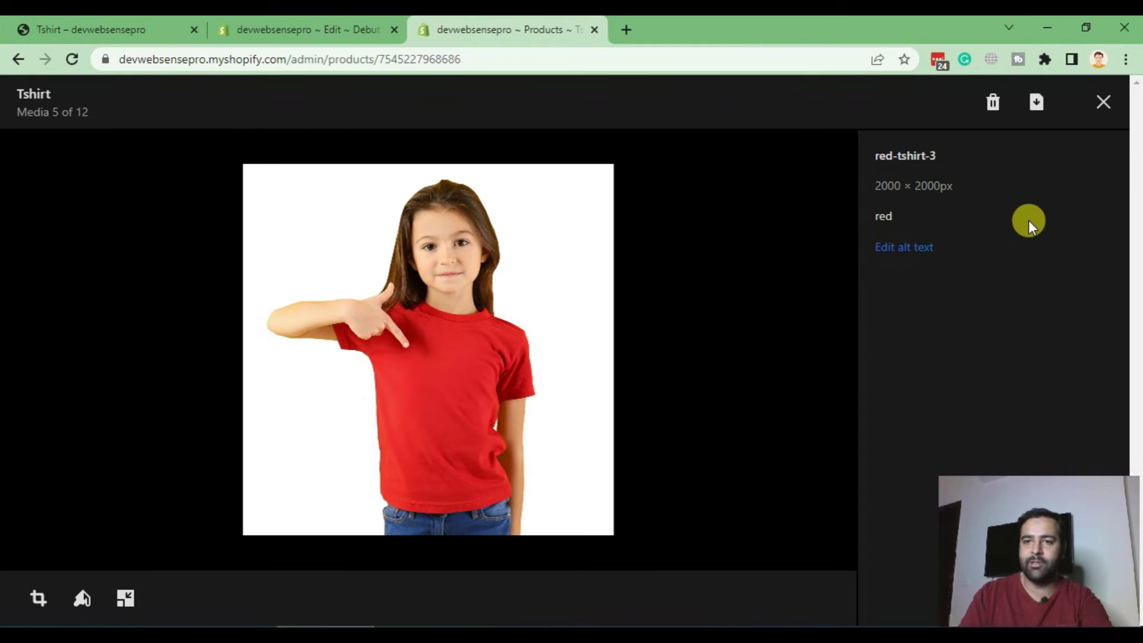
left_click(1103, 106)
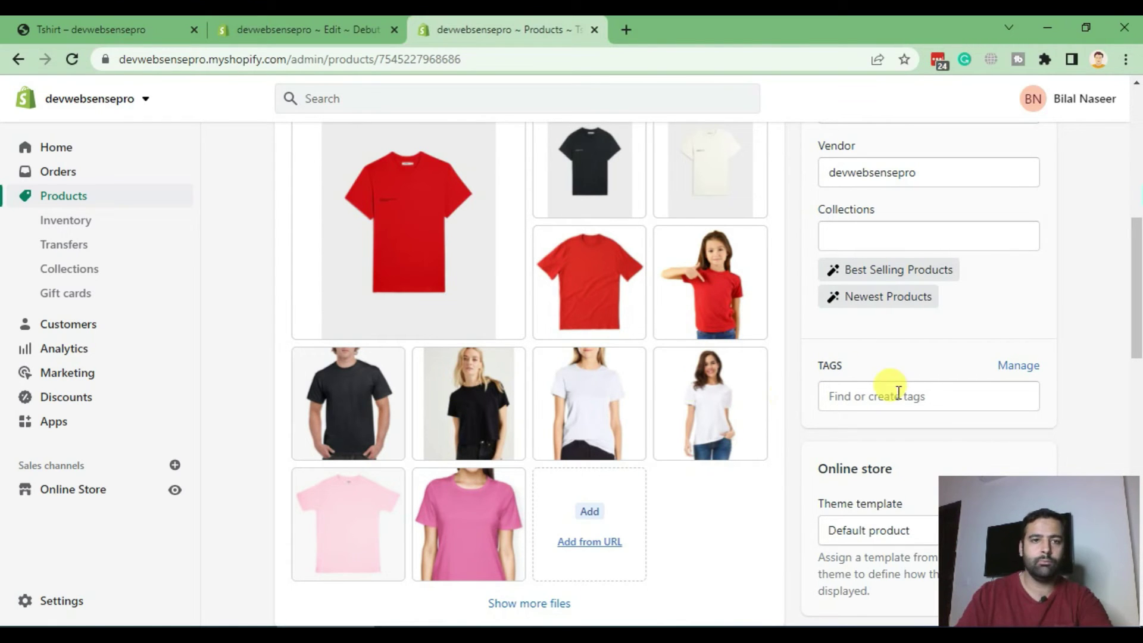
left_click(836, 349)
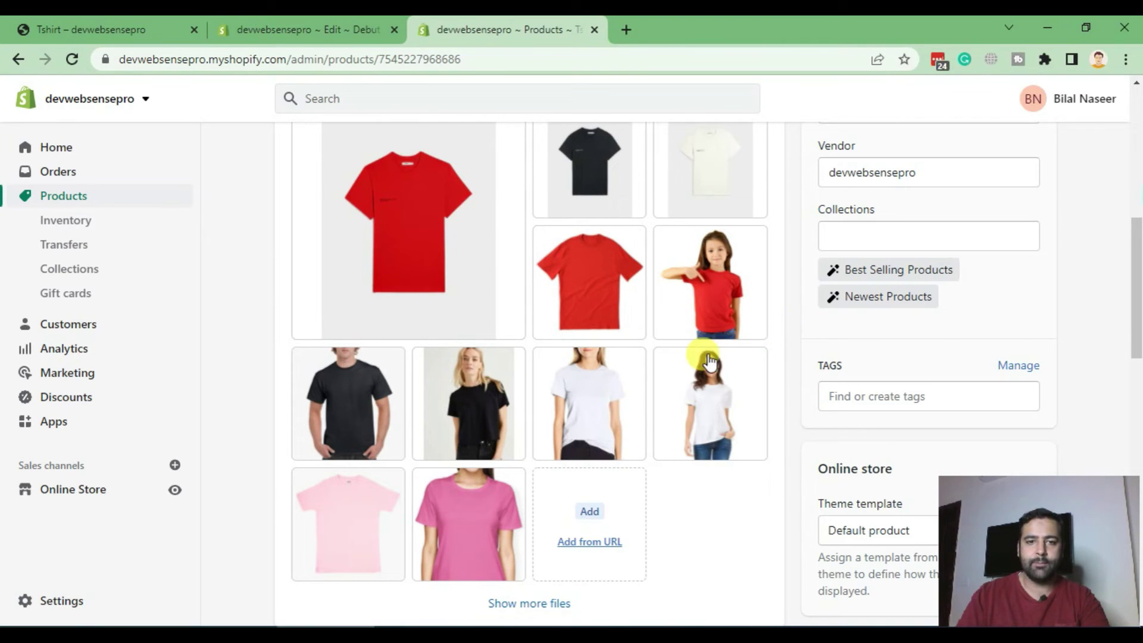
Step: Return to the WebSensePro tutorial's Second Step window
key("alt+Tab")
left_click(632, 234)
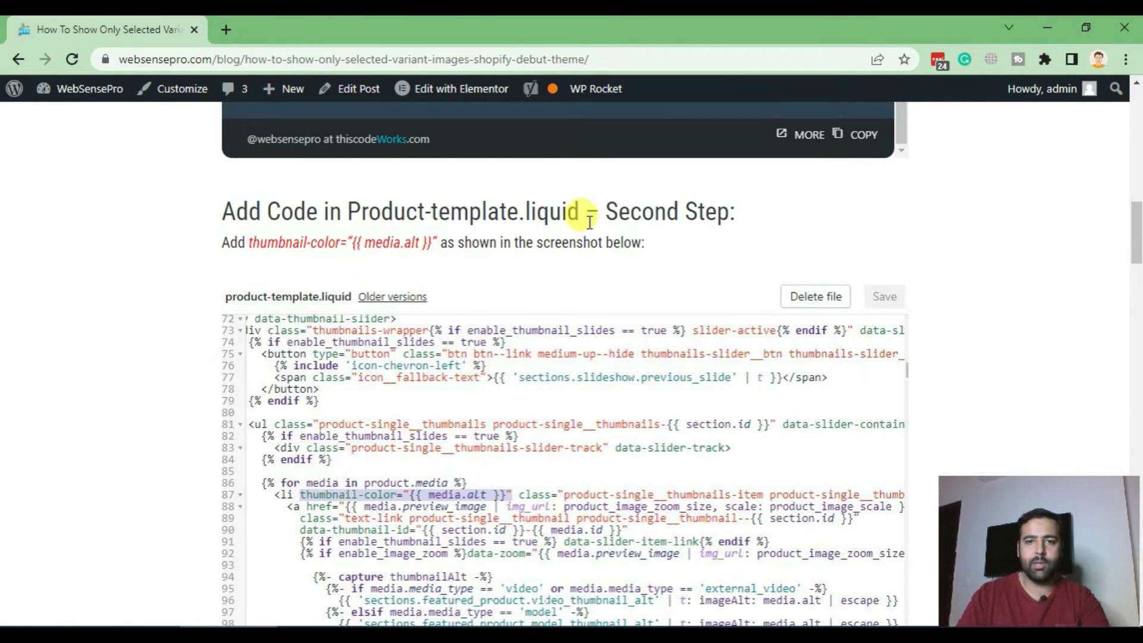
Step: Review the blog's Second and Third Step headings and the theme.js editing instruction by highlighting them
left_click_drag(605, 212, 792, 248)
scroll(792, 246, "down", 2)
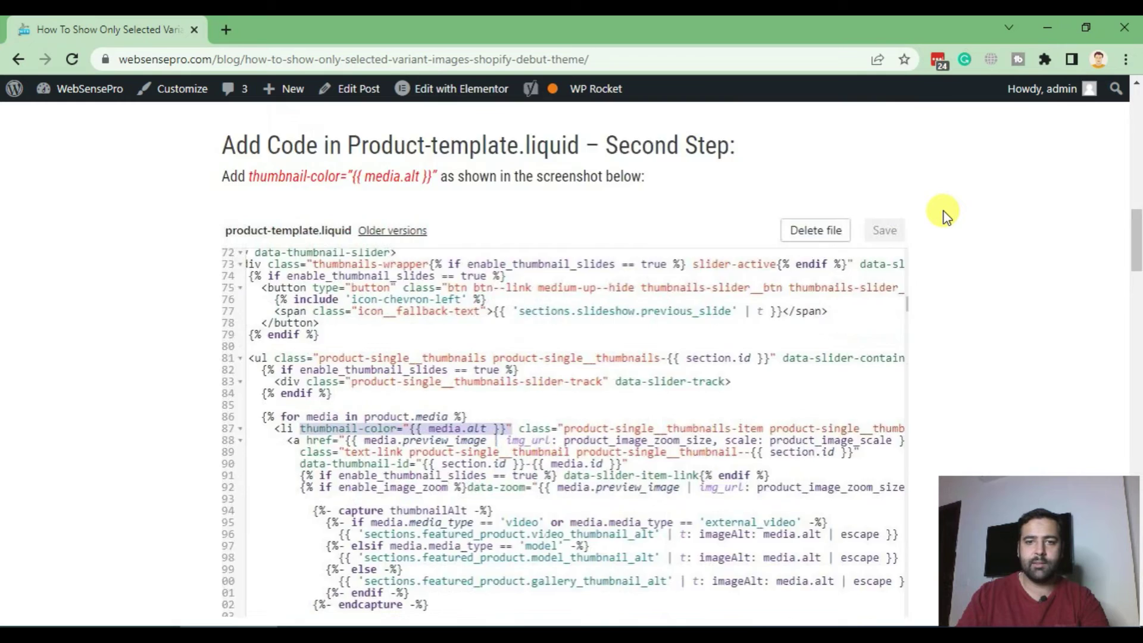
scroll(939, 211, "down", 2)
scroll(481, 244, "up", 2)
scroll(702, 242, "down", 4)
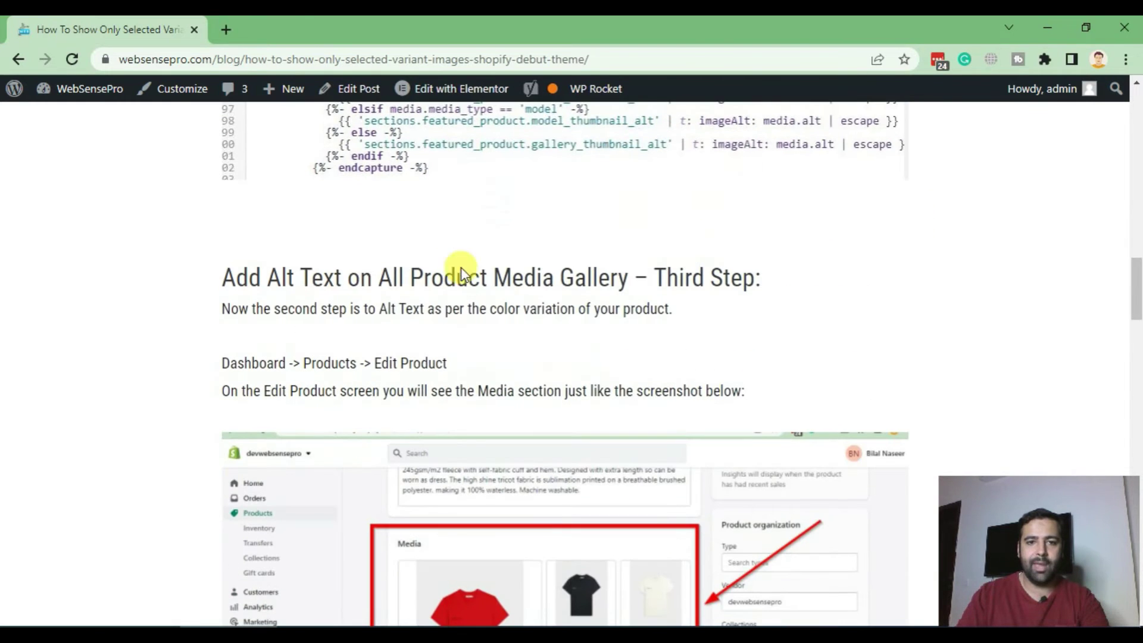
scroll(89, 295, "down", 2)
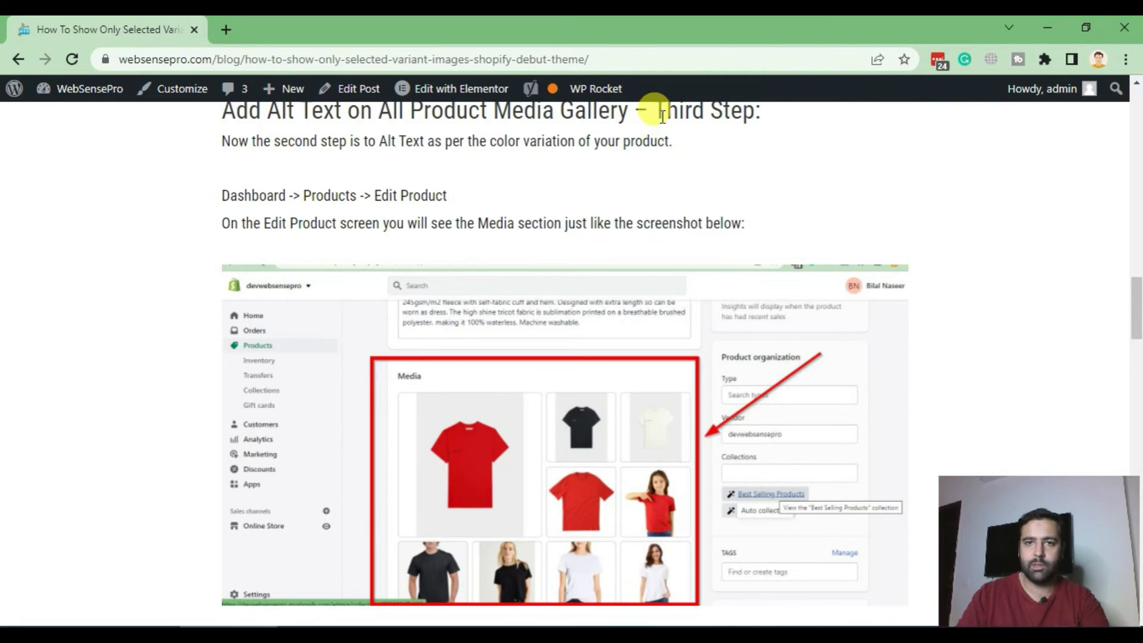
left_click_drag(658, 111, 765, 145)
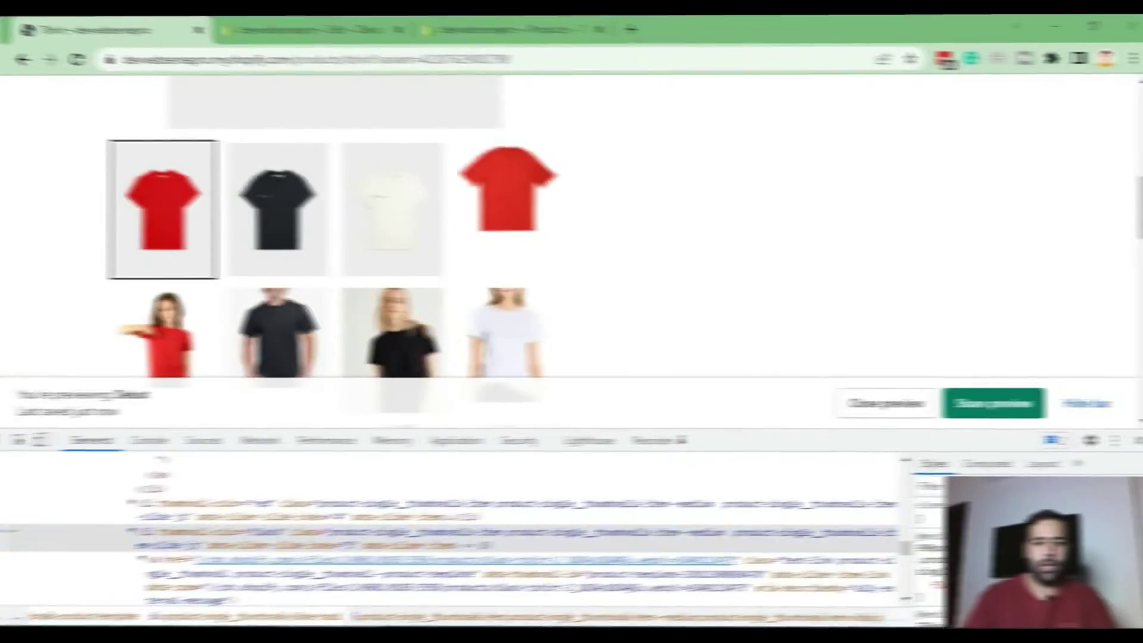
scroll(746, 286, "down", 2)
scroll(751, 257, "down", 5)
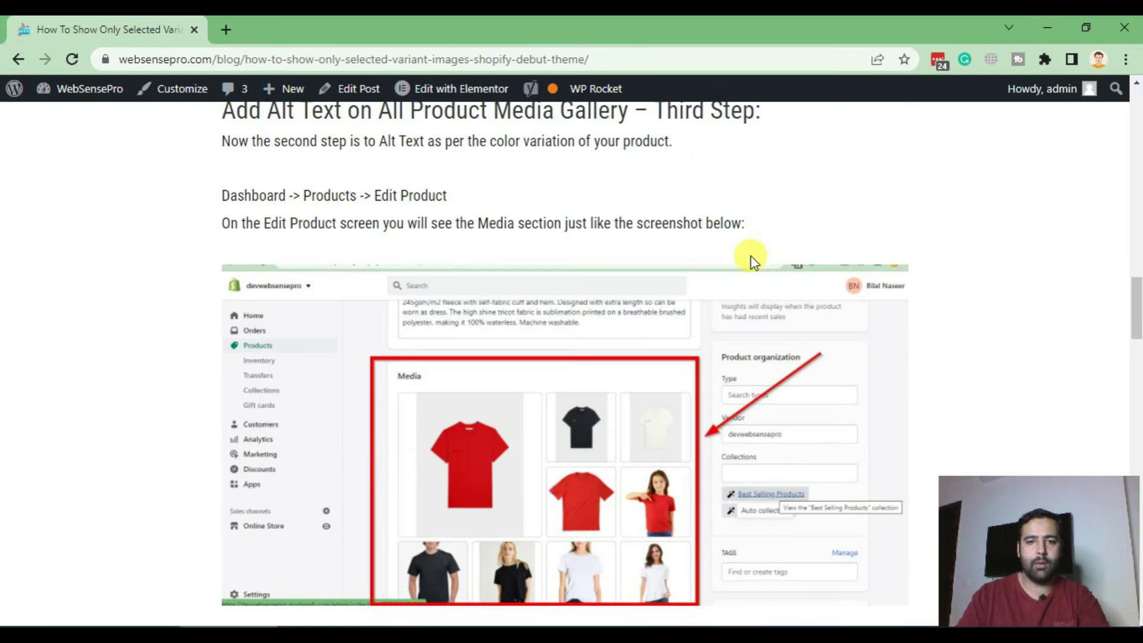
scroll(751, 257, "down", 2)
scroll(751, 256, "down", 4)
scroll(750, 256, "down", 2)
scroll(749, 255, "down", 2)
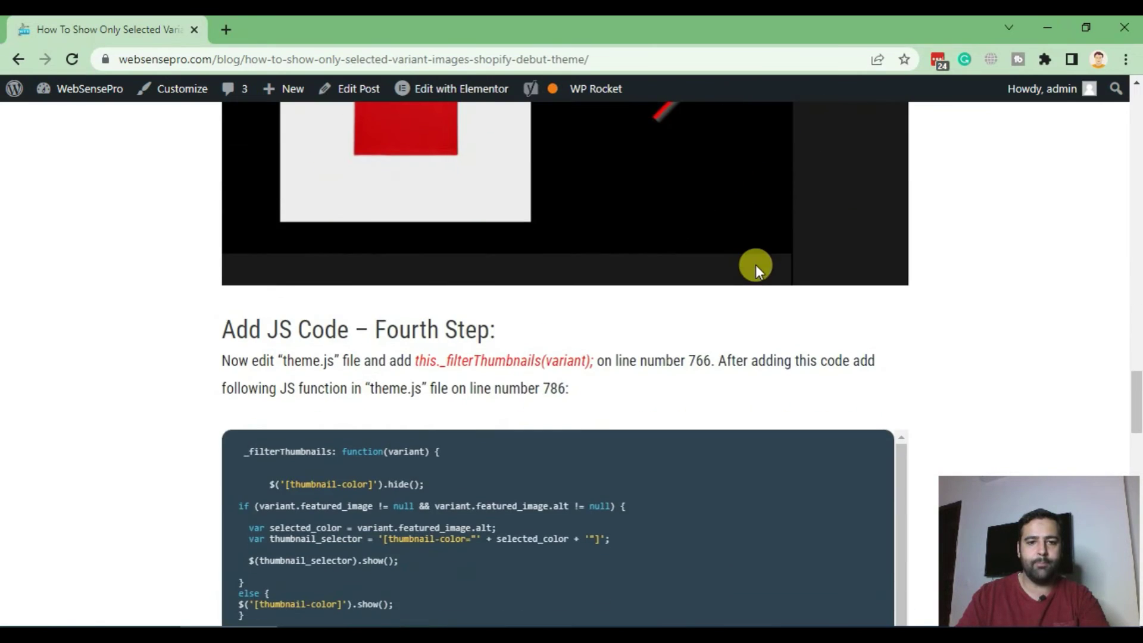
scroll(745, 294, "down", 2)
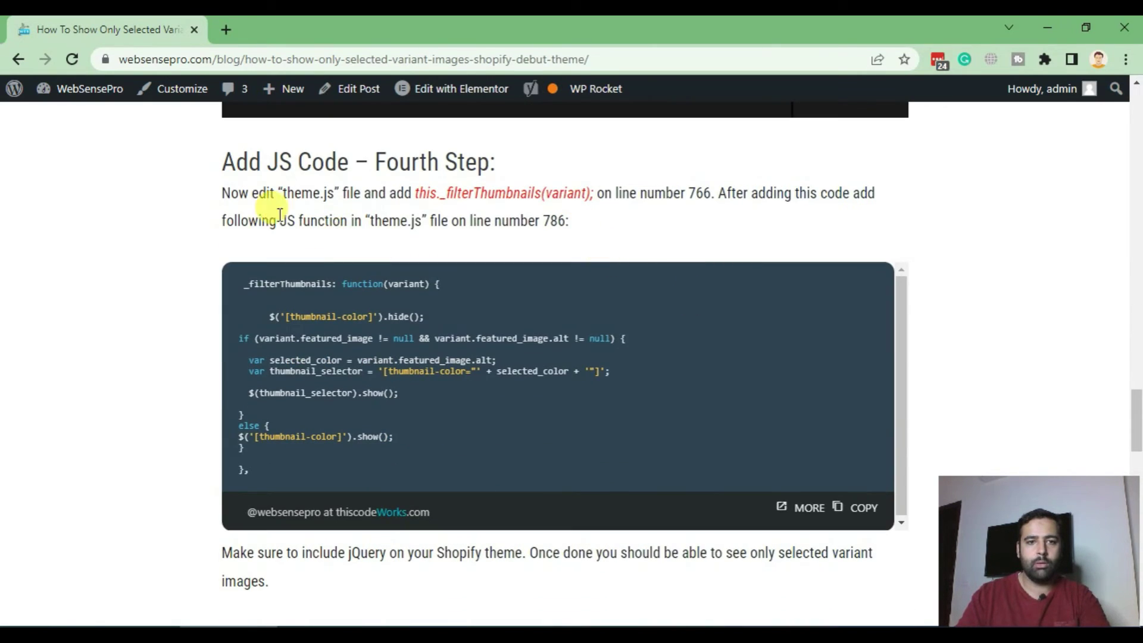
left_click_drag(228, 195, 594, 218)
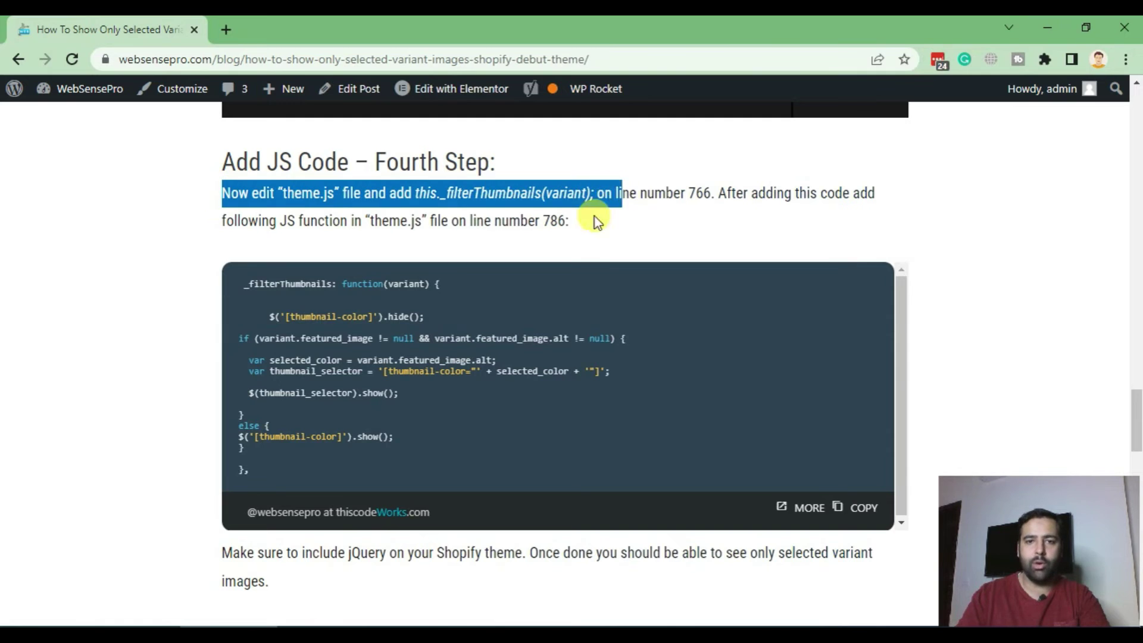
left_click(590, 216)
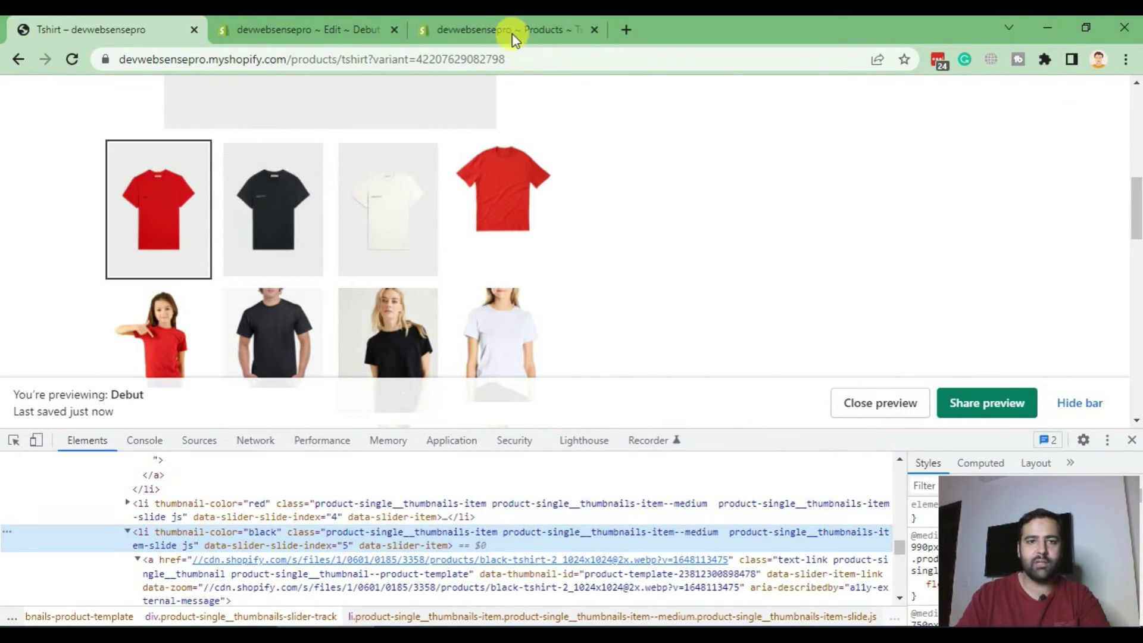
Step: Return to the Debut code editor, search the files for js and load theme.js from Assets
left_click(513, 35)
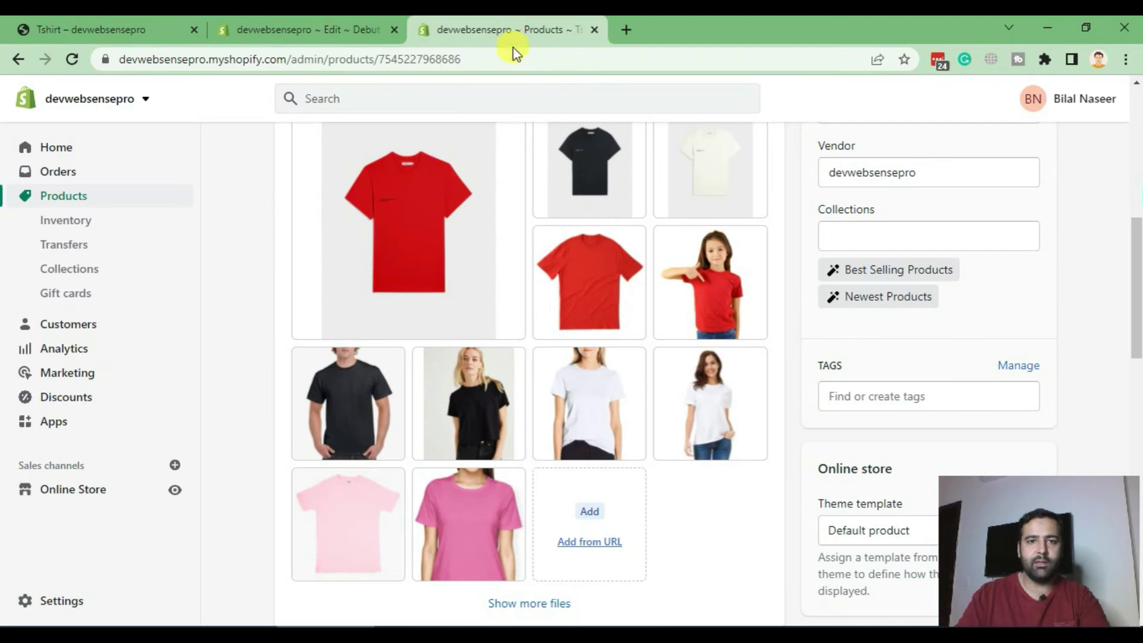
left_click(309, 44)
double_click(317, 192)
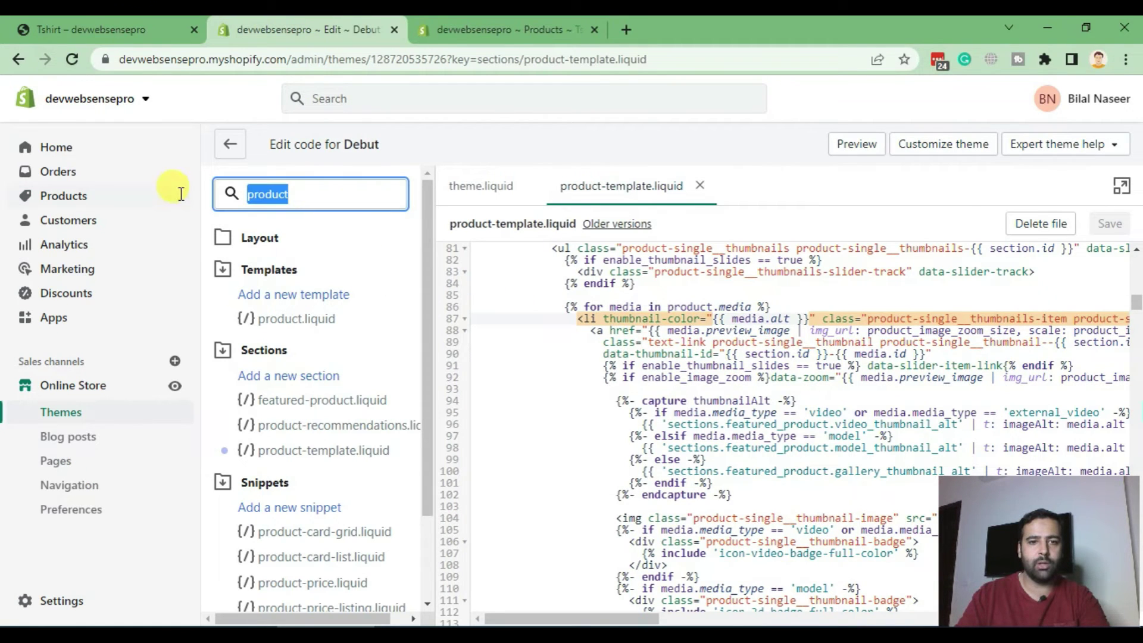
type("js")
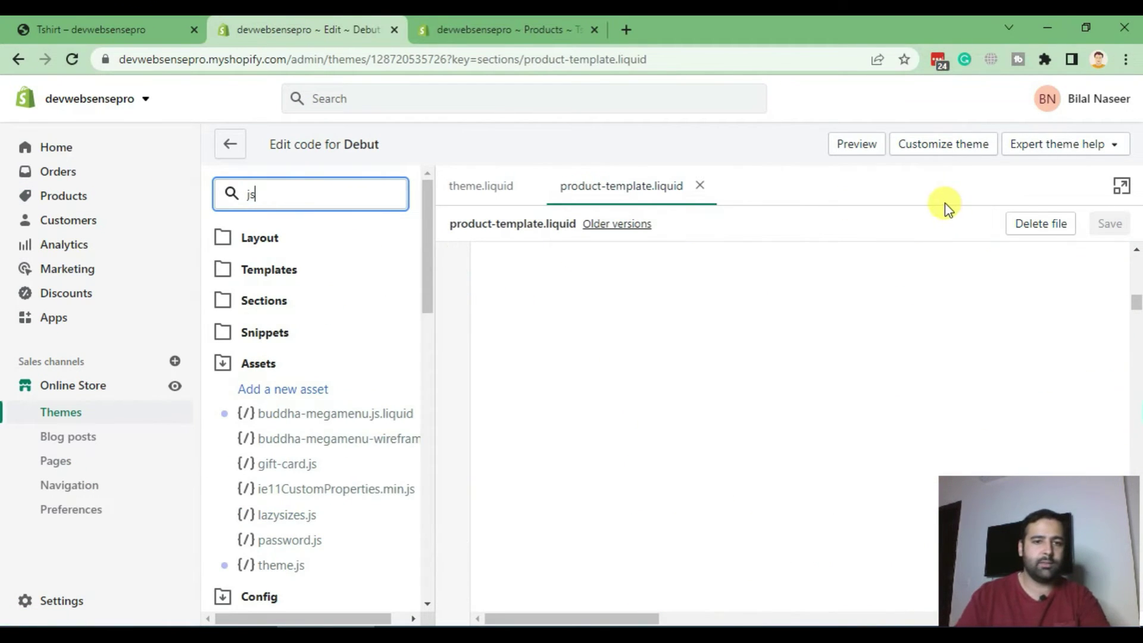
left_click(280, 573)
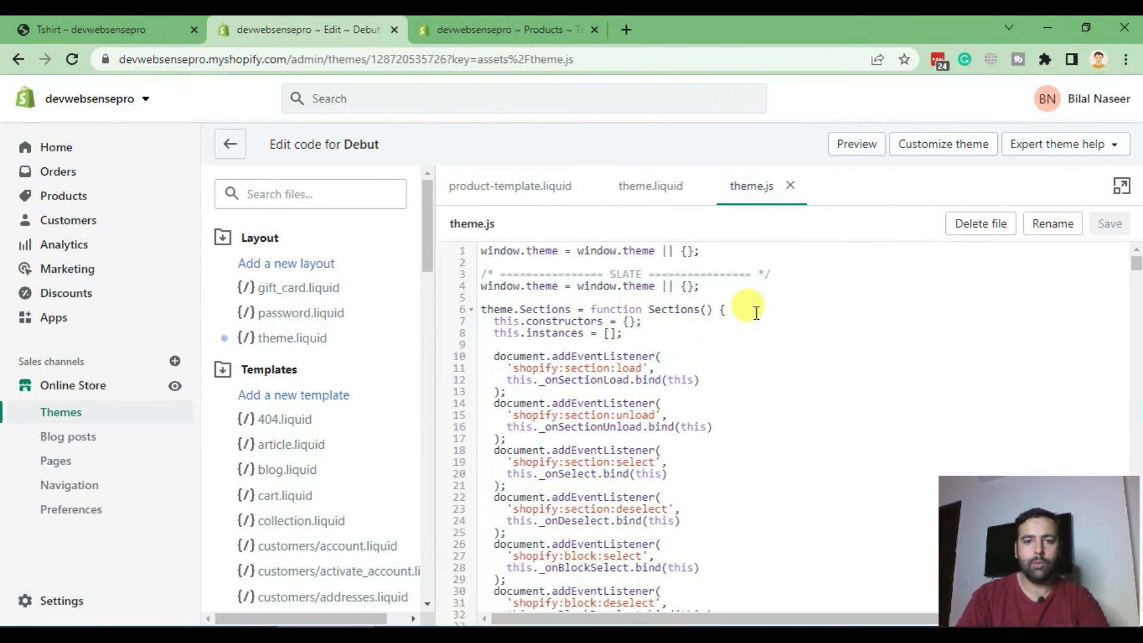
scroll(759, 307, "down", 3)
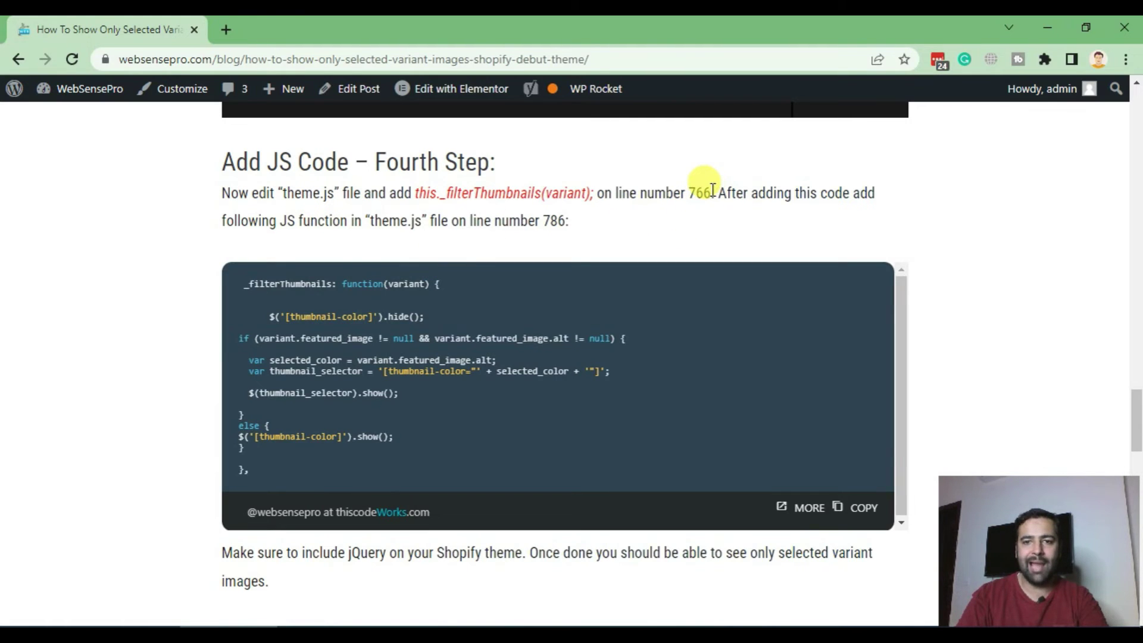
Step: In the tutorial, note line 766 and select the this._filterThumbnails(variant); call to copy
left_click_drag(711, 191, 690, 191)
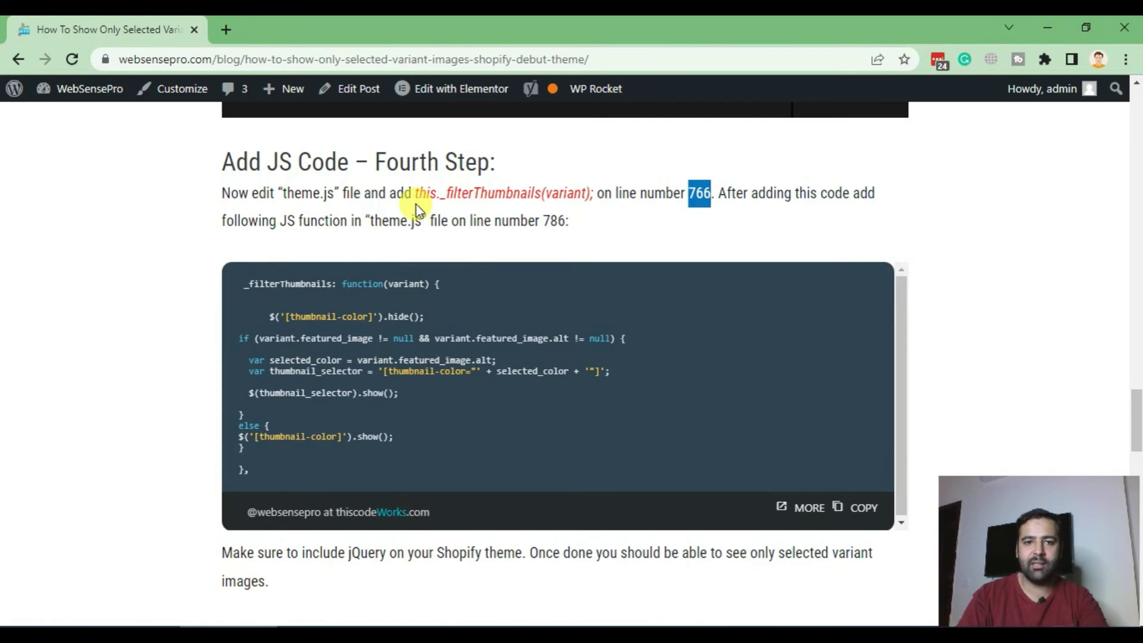
left_click_drag(415, 191, 593, 194)
key("ctrl+c")
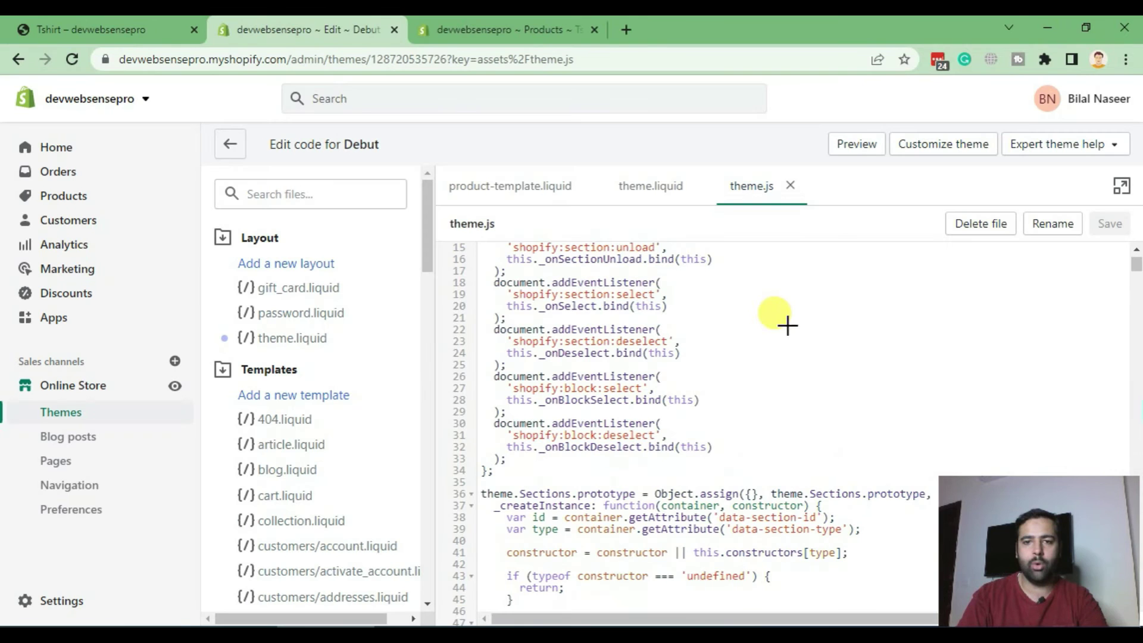
scroll(788, 325, "down", 8)
scroll(759, 340, "down", 15)
scroll(755, 340, "down", 15)
scroll(762, 346, "down", 5)
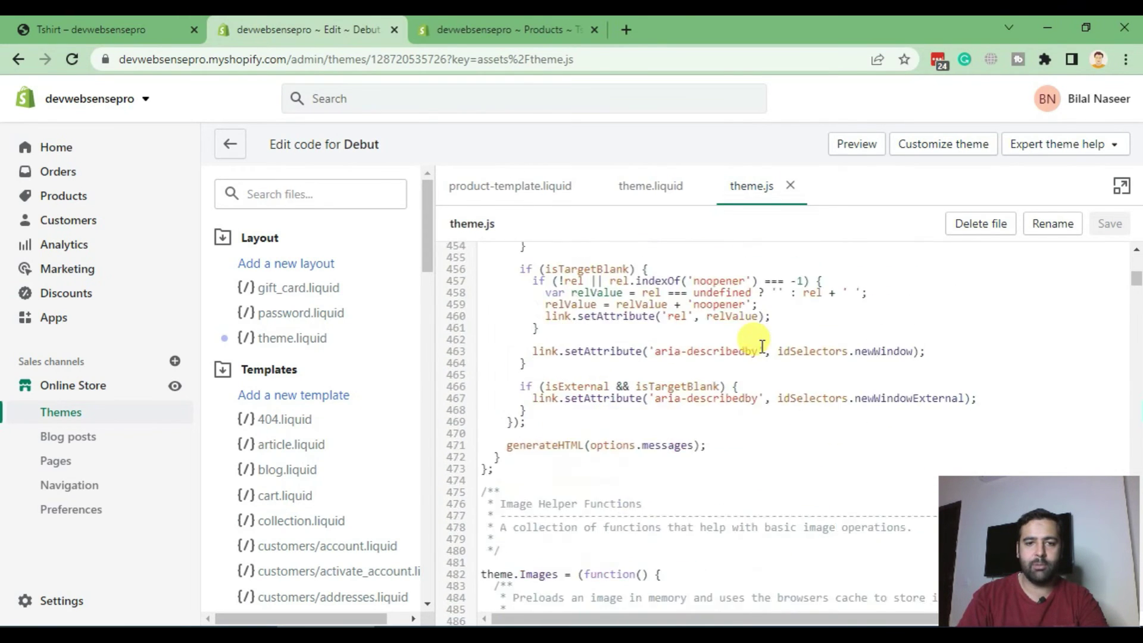
scroll(752, 337, "down", 10)
scroll(731, 390, "down", 5)
scroll(676, 372, "down", 5)
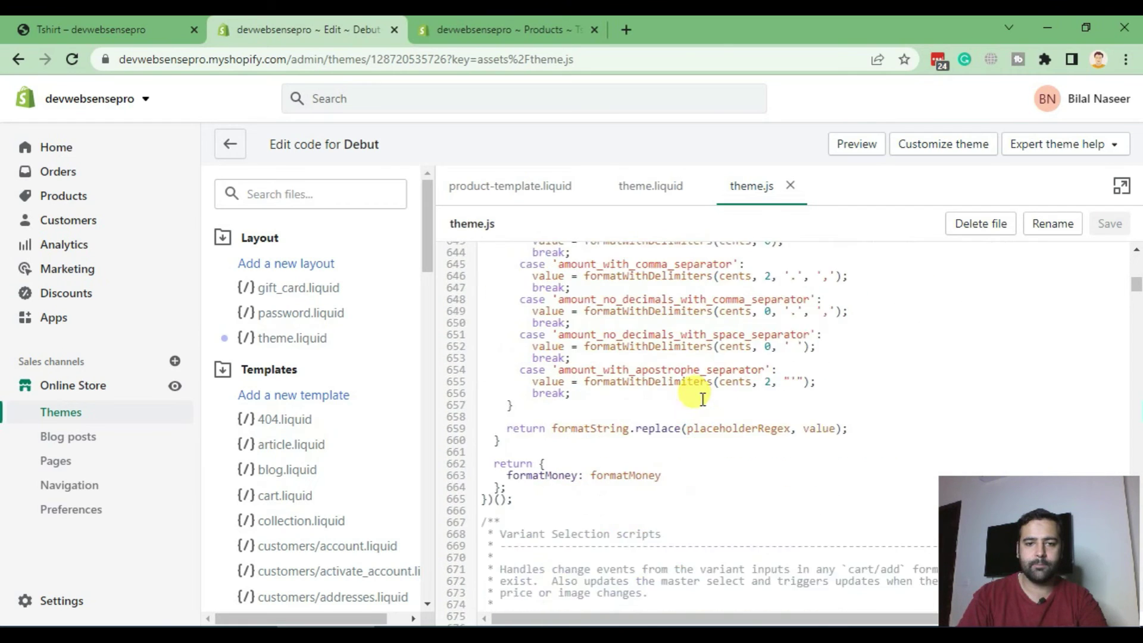
scroll(691, 396, "down", 5)
scroll(688, 383, "down", 5)
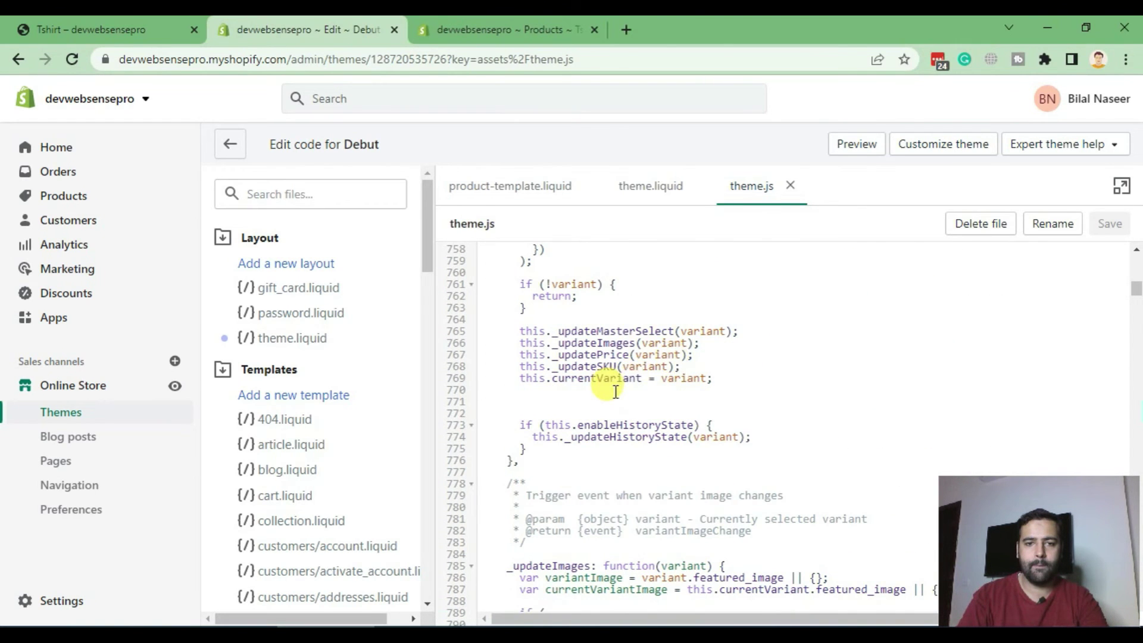
scroll(613, 378, "up", 2)
scroll(616, 380, "down", 2)
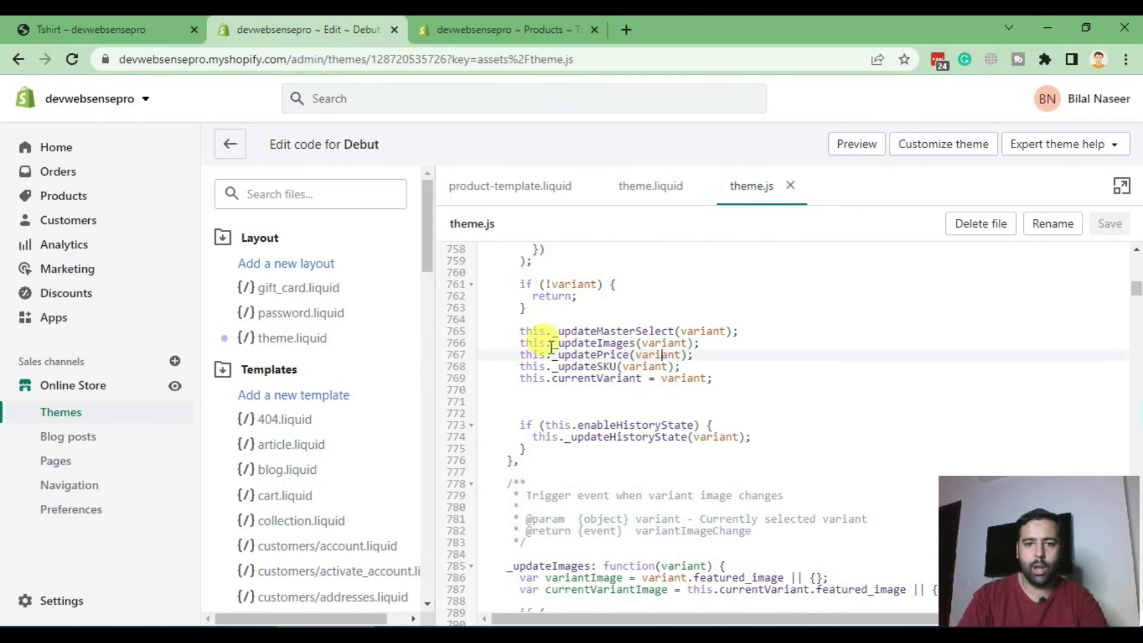
Step: Insert this._filterThumbnails(variant); on a new line 767 after the _updateImages call in theme.js
left_click_drag(519, 342, 639, 343)
left_click(665, 375)
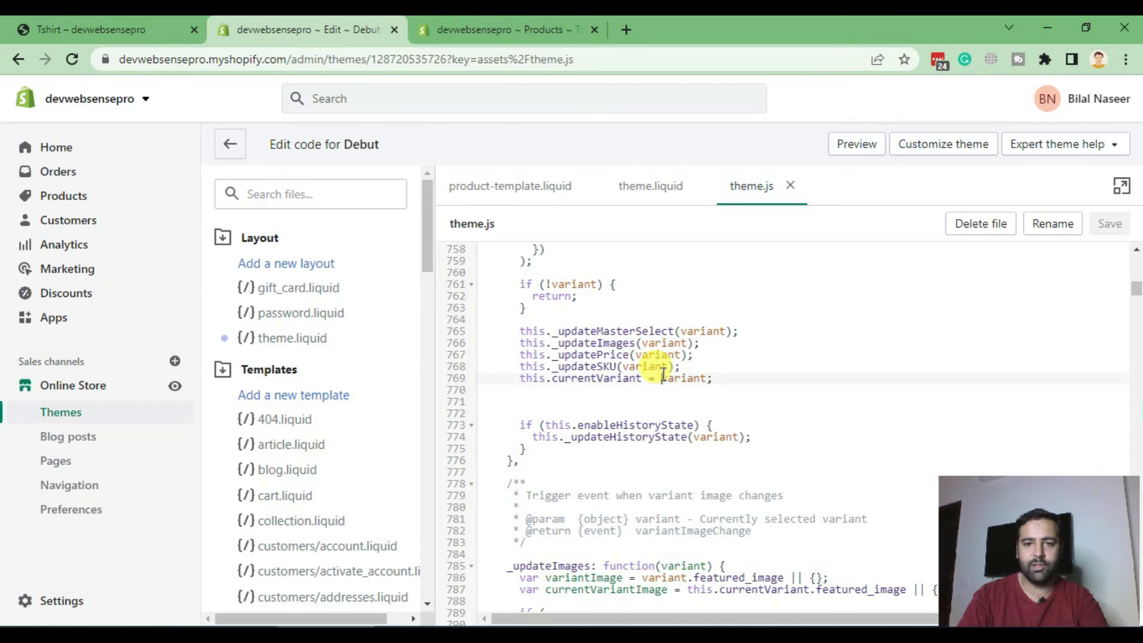
left_click(524, 343)
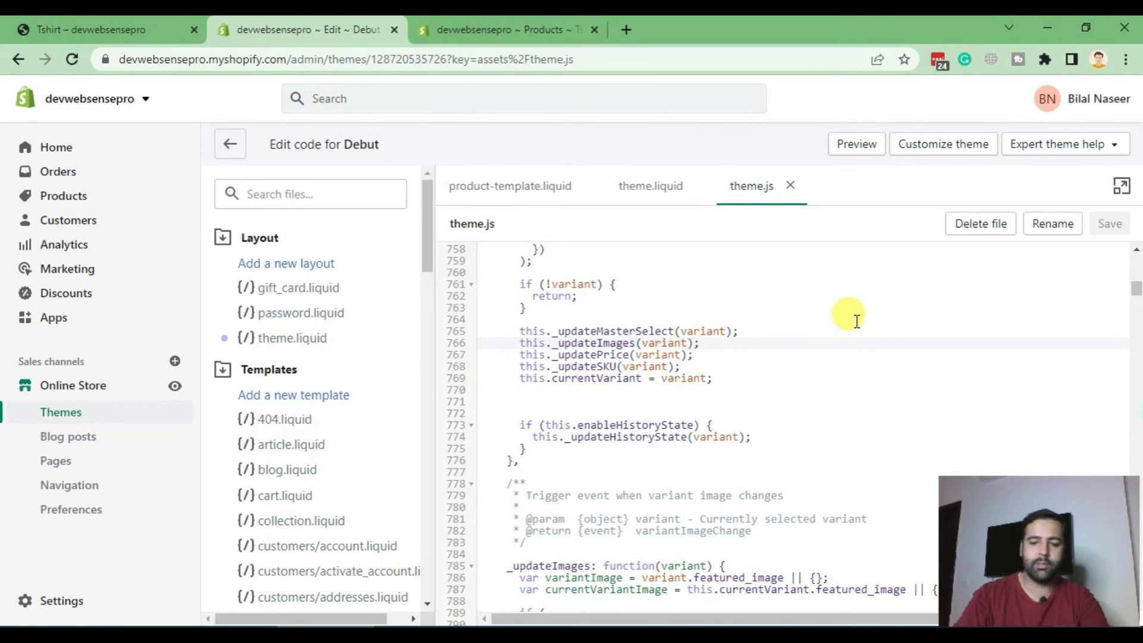
key("Return")
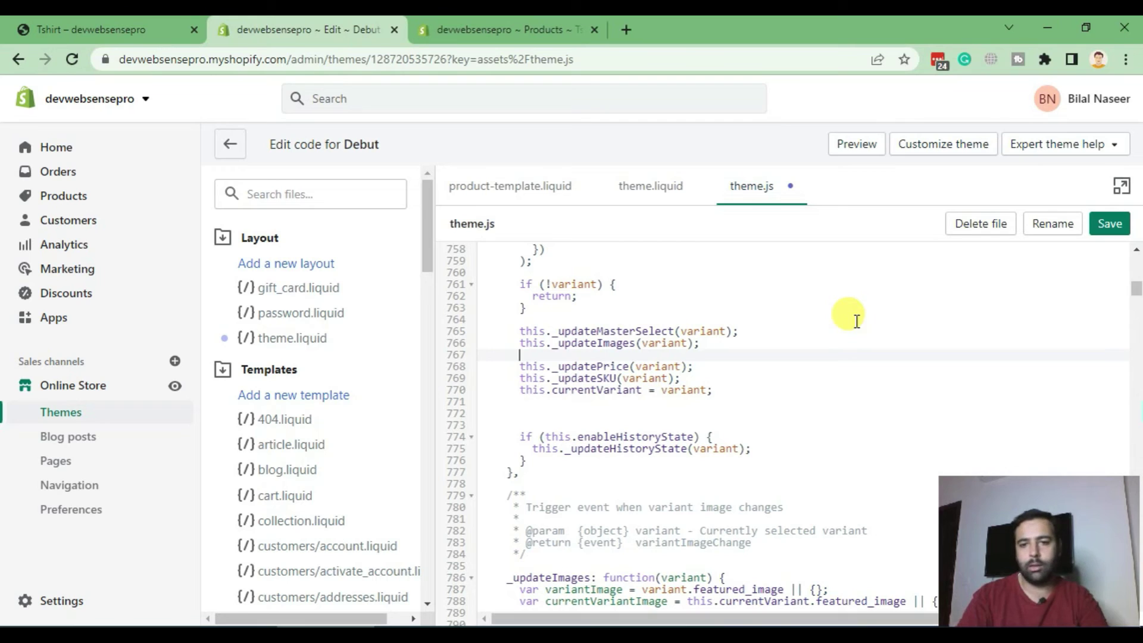
key("ctrl+v")
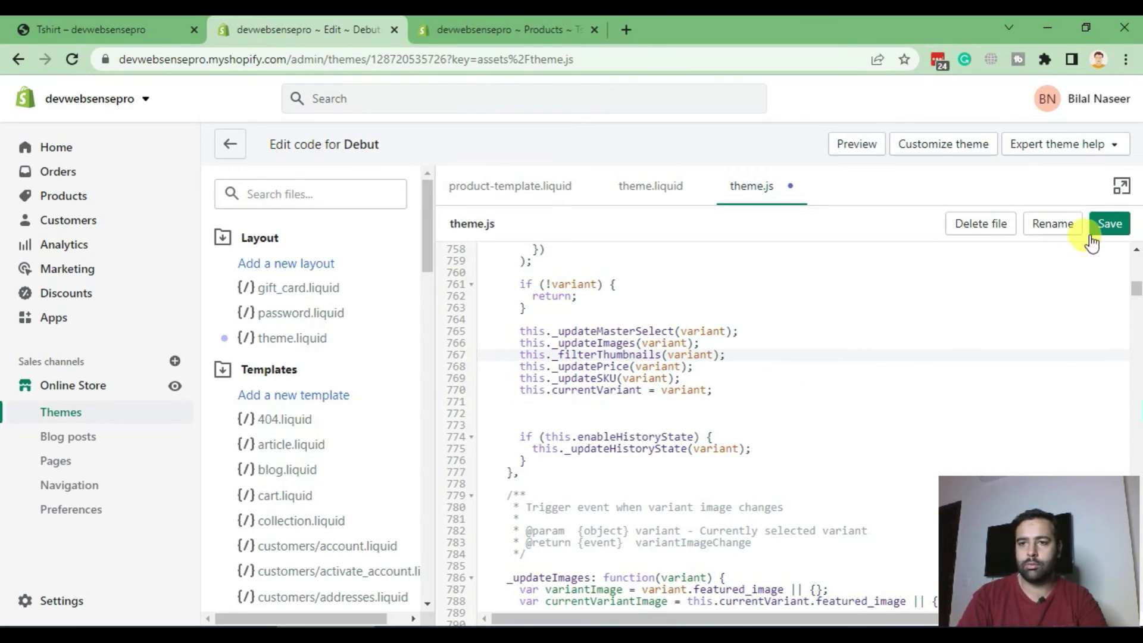
Step: Save theme.js and switch back to the tutorial blog post
left_click(1107, 225)
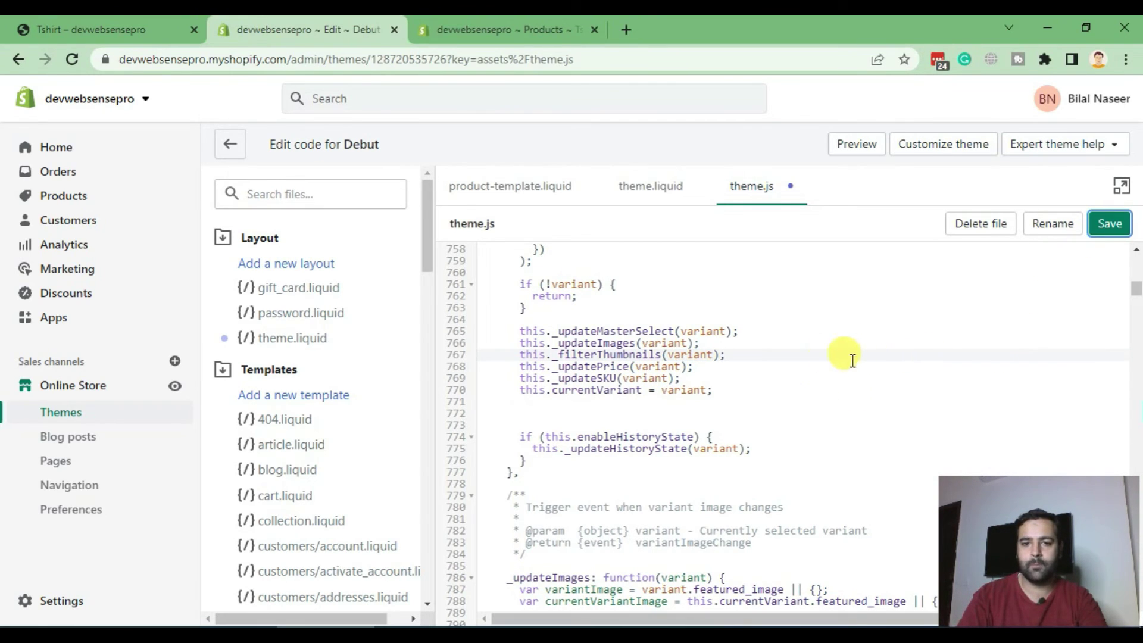
key("ctrl+s")
scroll(786, 357, "down", 3)
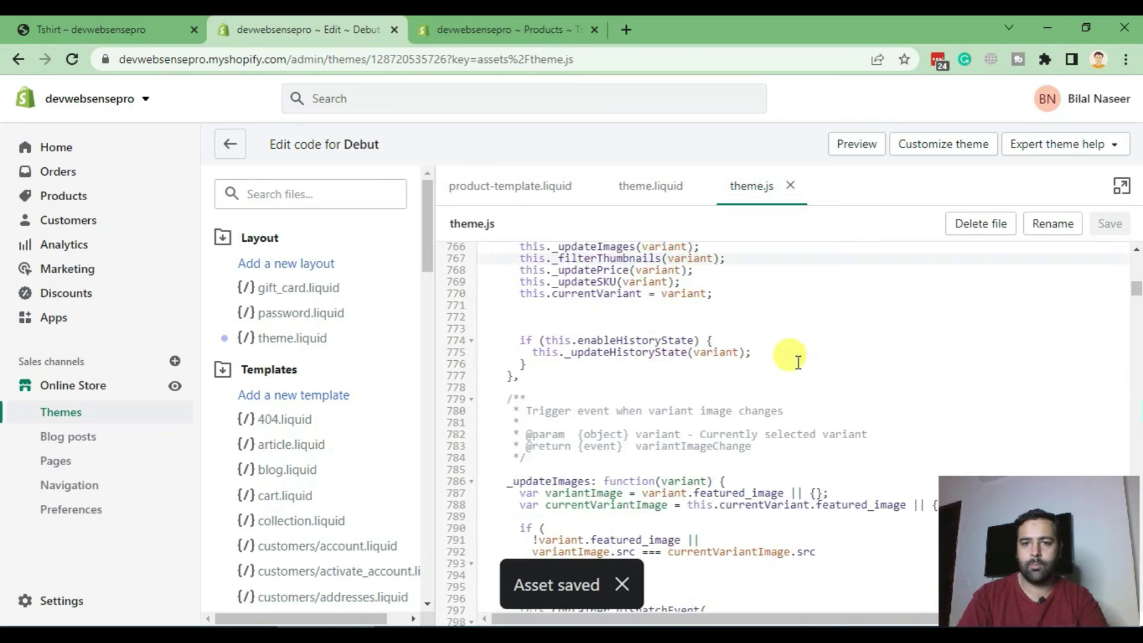
scroll(785, 358, "down", 2)
key("alt+Tab")
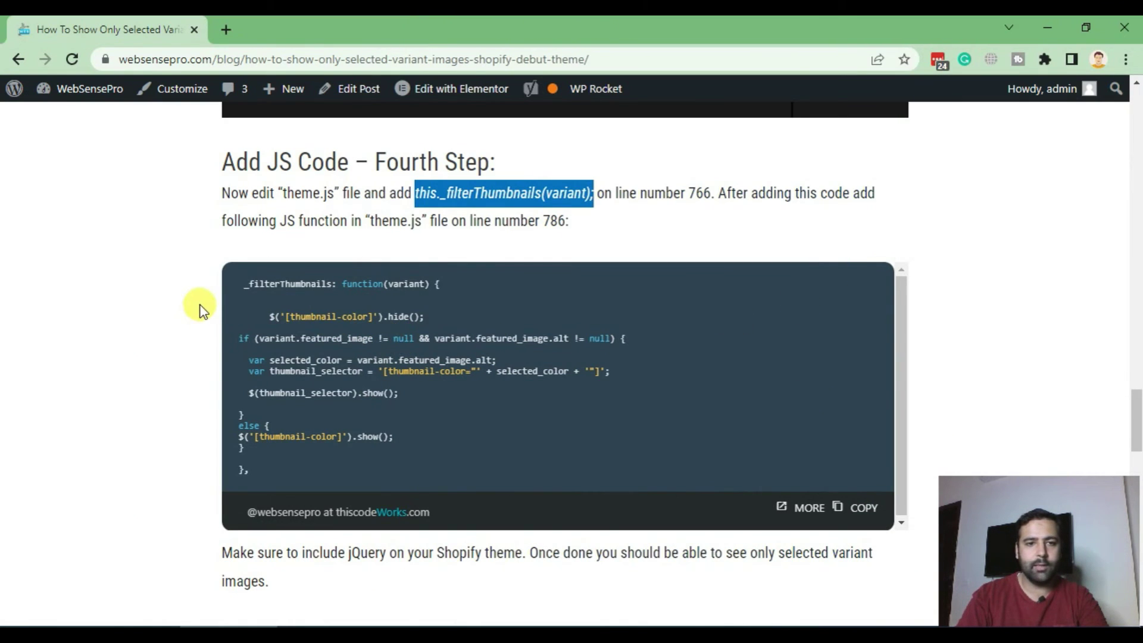
Step: Select the _filterThumbnails function in the post and make blank lines at line 786 in theme.js
left_click_drag(229, 288, 444, 478)
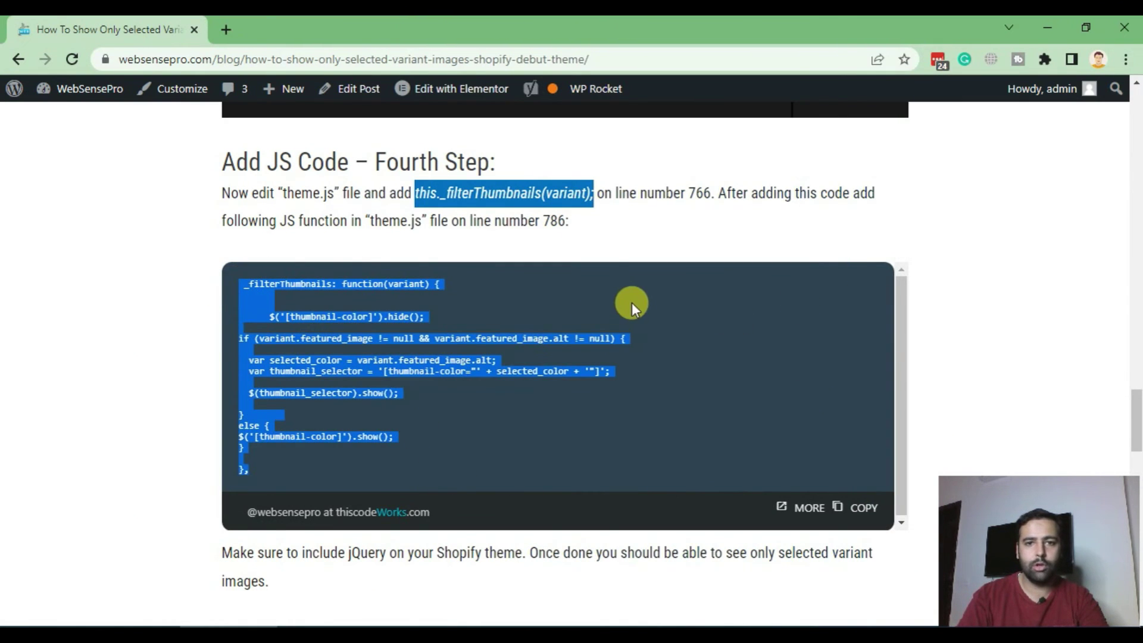
left_click_drag(564, 224, 545, 222)
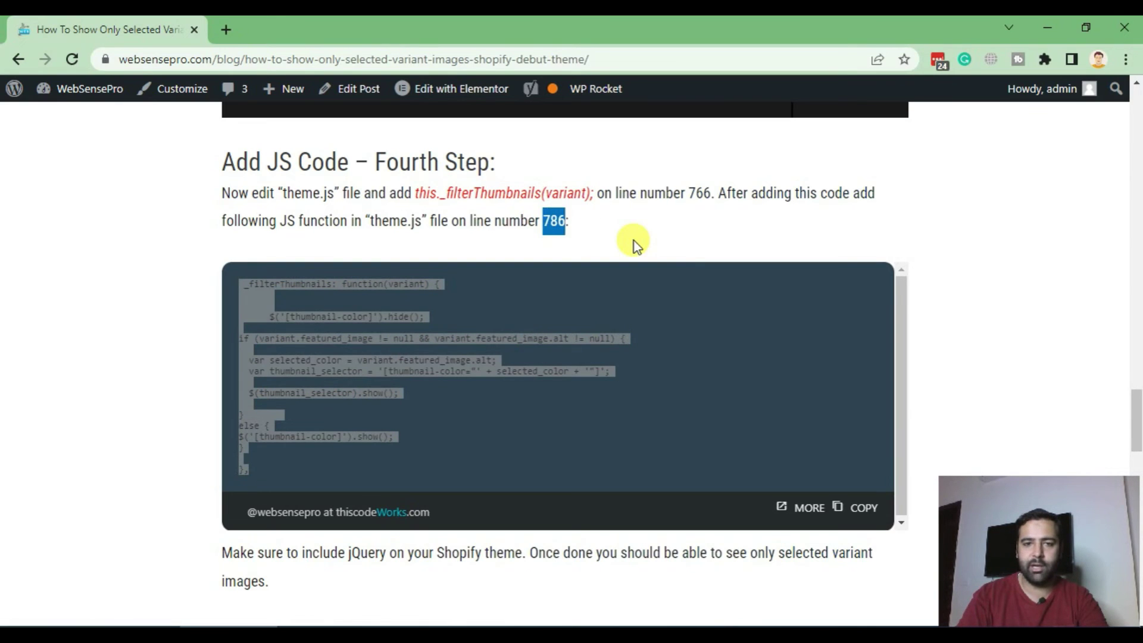
key("alt+Tab")
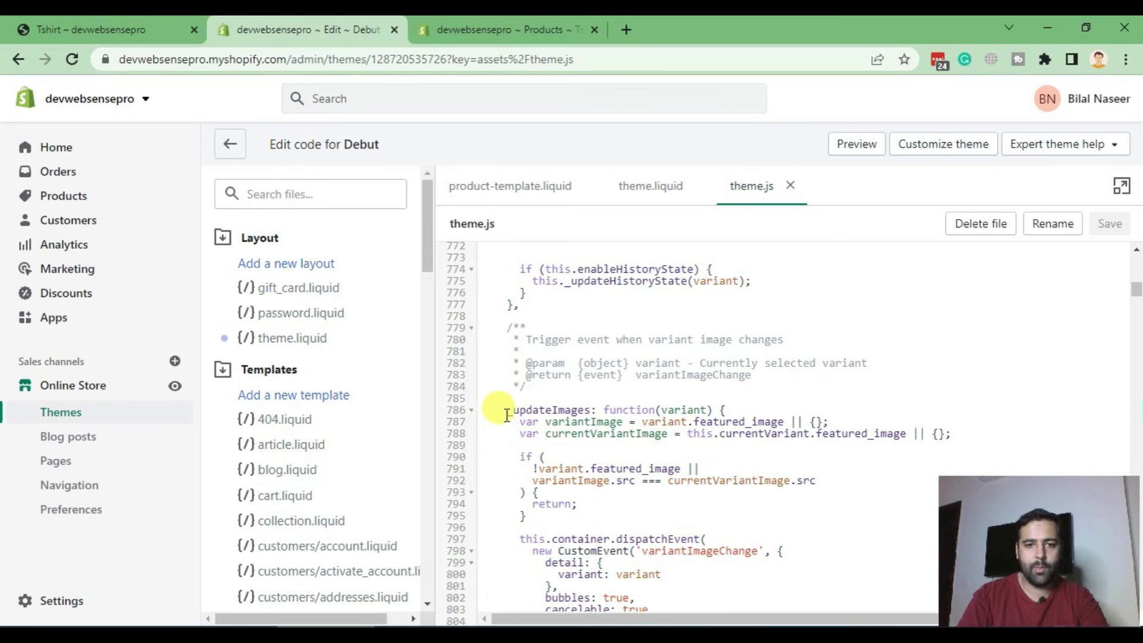
left_click(584, 396)
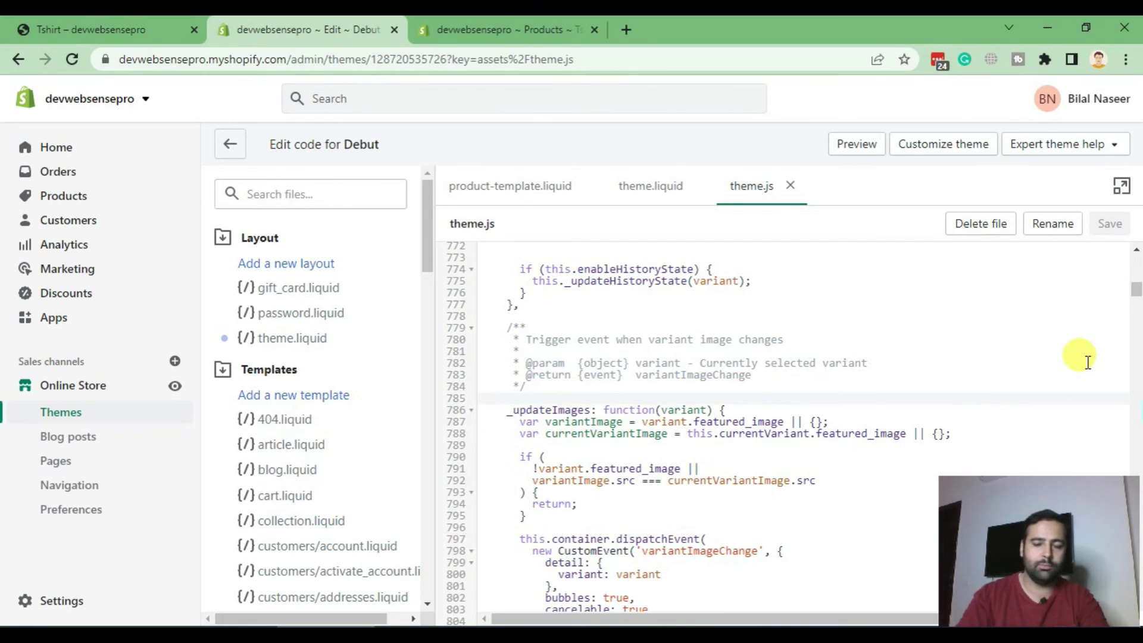
key("Return")
key("Return")
key("Return")
key("Up")
key("Up")
Step: Copy the function from the post, paste it at line 786 before _updateImages, and save theme.js
key("alt+Tab")
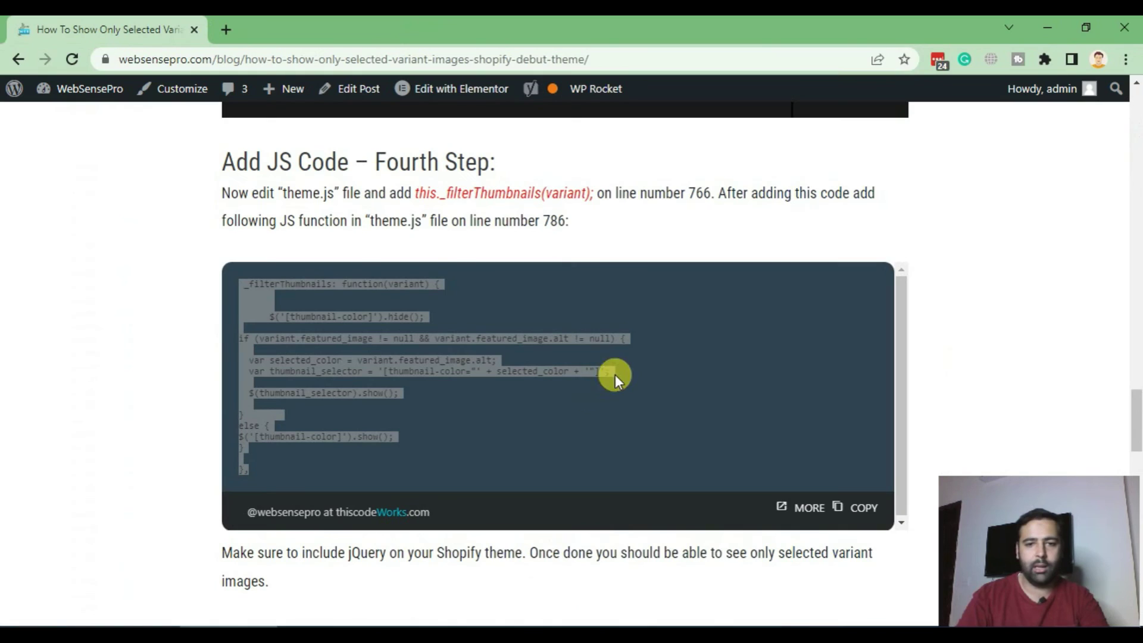
left_click(857, 507)
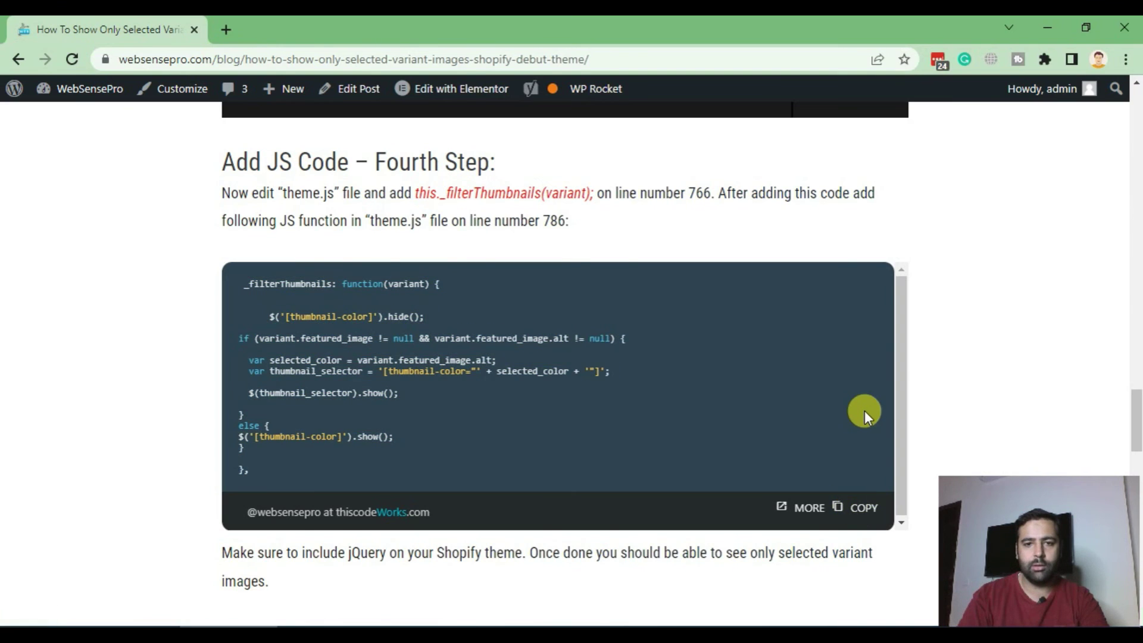
key("alt+Tab")
key("ctrl+v")
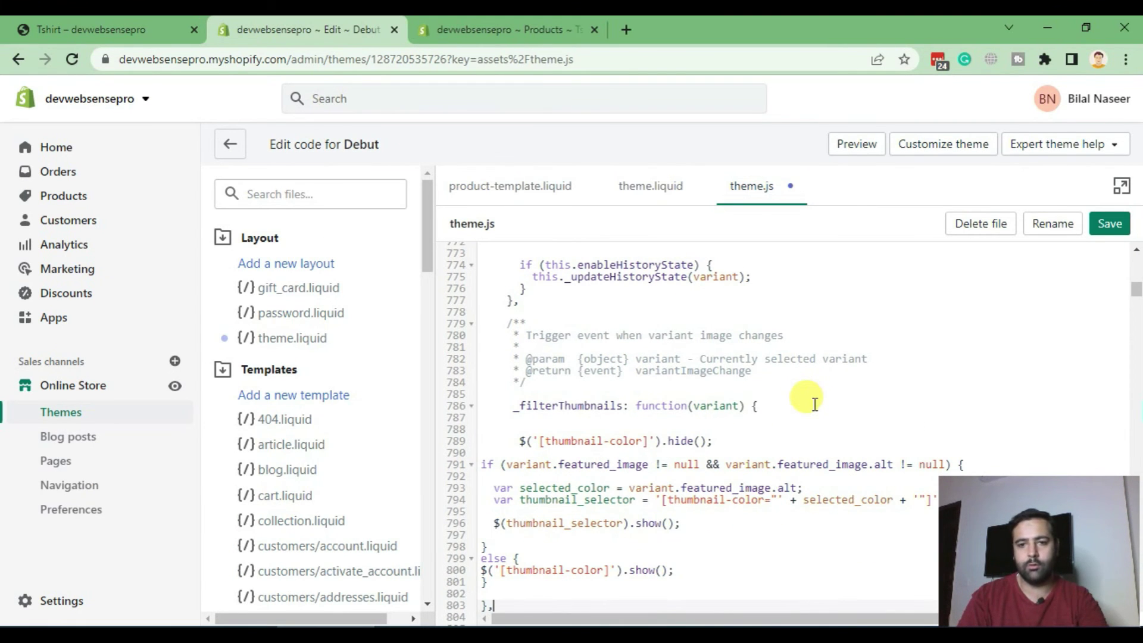
scroll(801, 368, "down", 3)
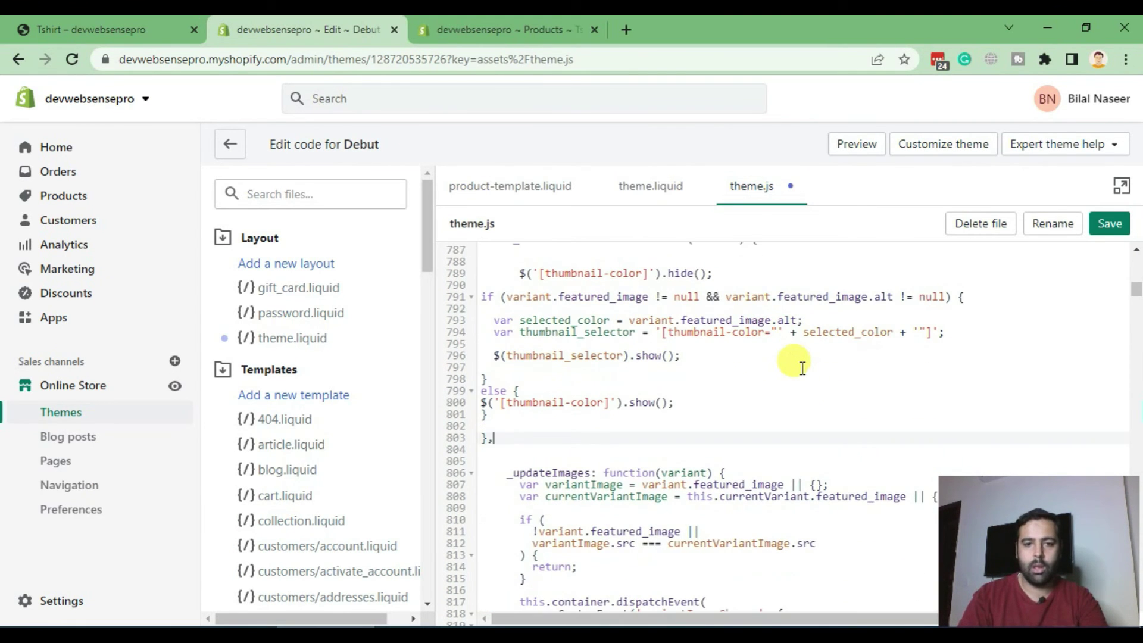
left_click(1109, 226)
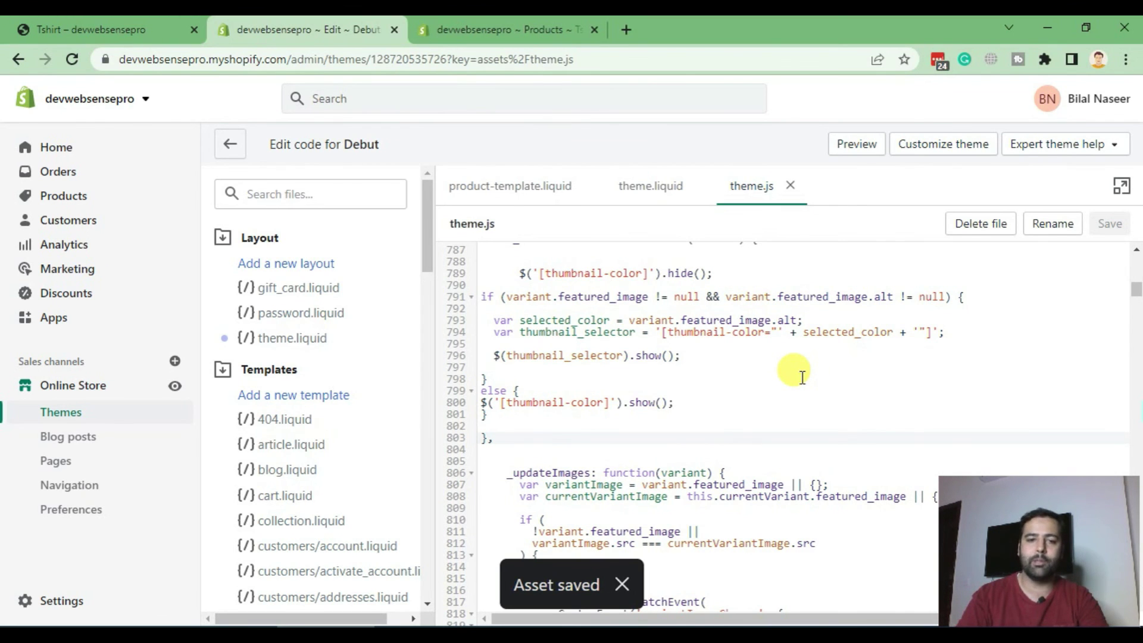
Step: Reload the Tshirt product preview showing the Black variant and open the Color dropdown
left_click(155, 34)
left_click(1131, 439)
scroll(574, 382, "up", 1)
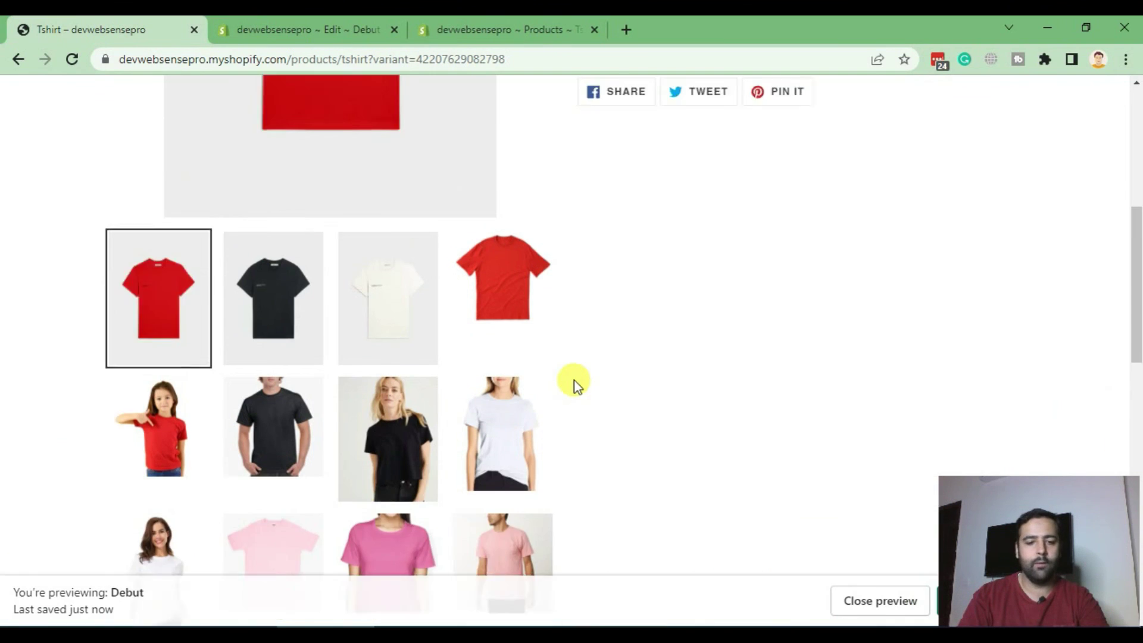
scroll(574, 382, "up", 4)
key("F6")
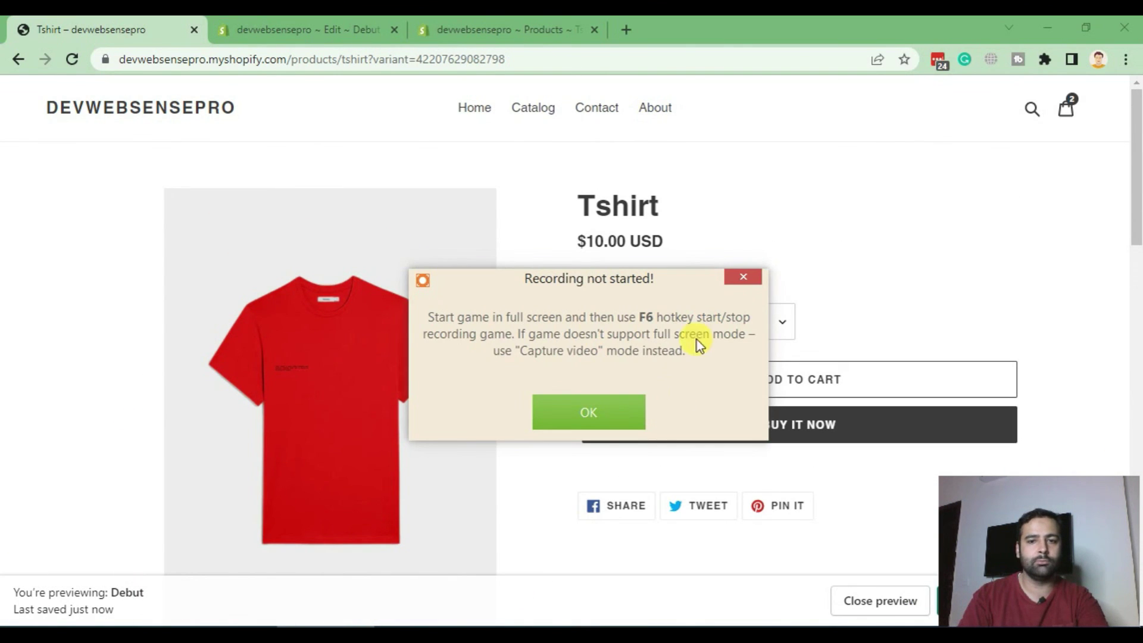
left_click(746, 280)
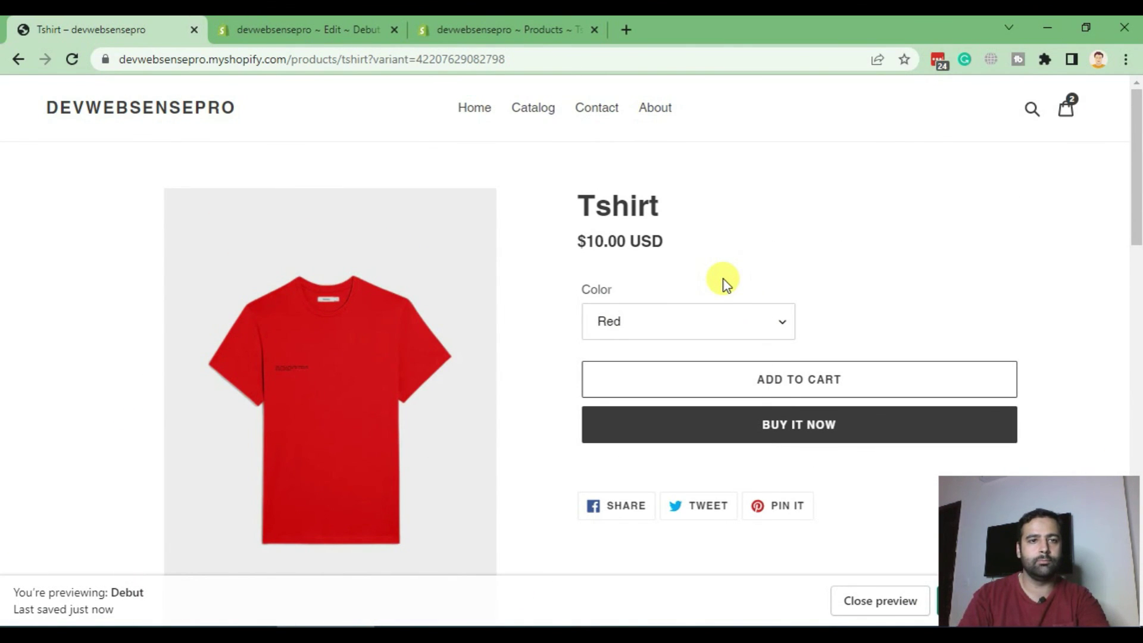
key("F5")
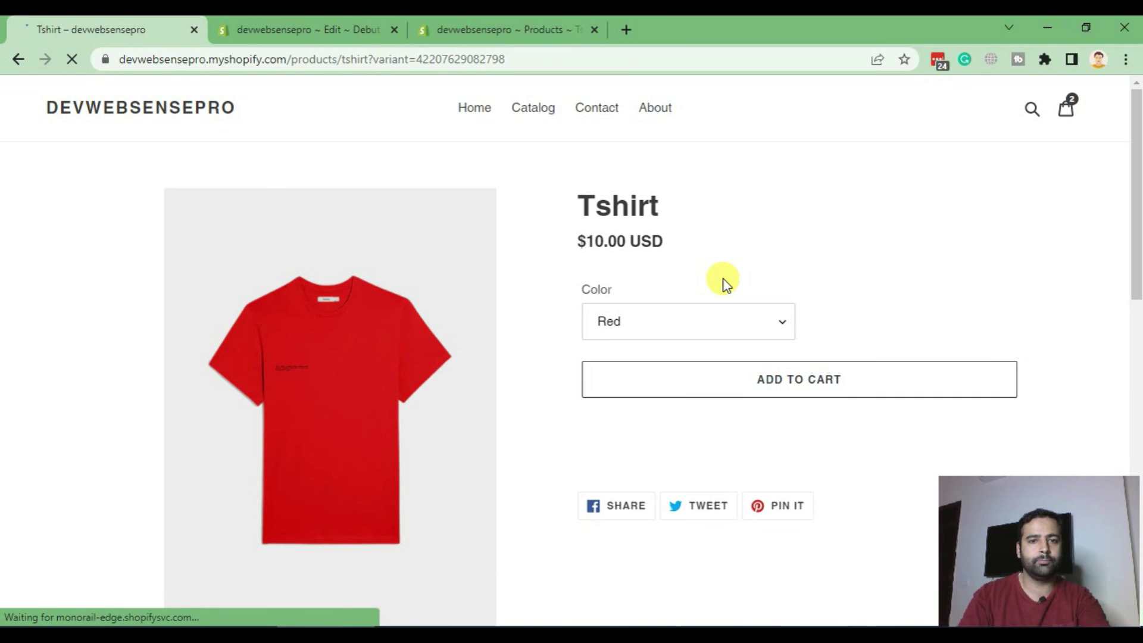
scroll(604, 155, "down", 4)
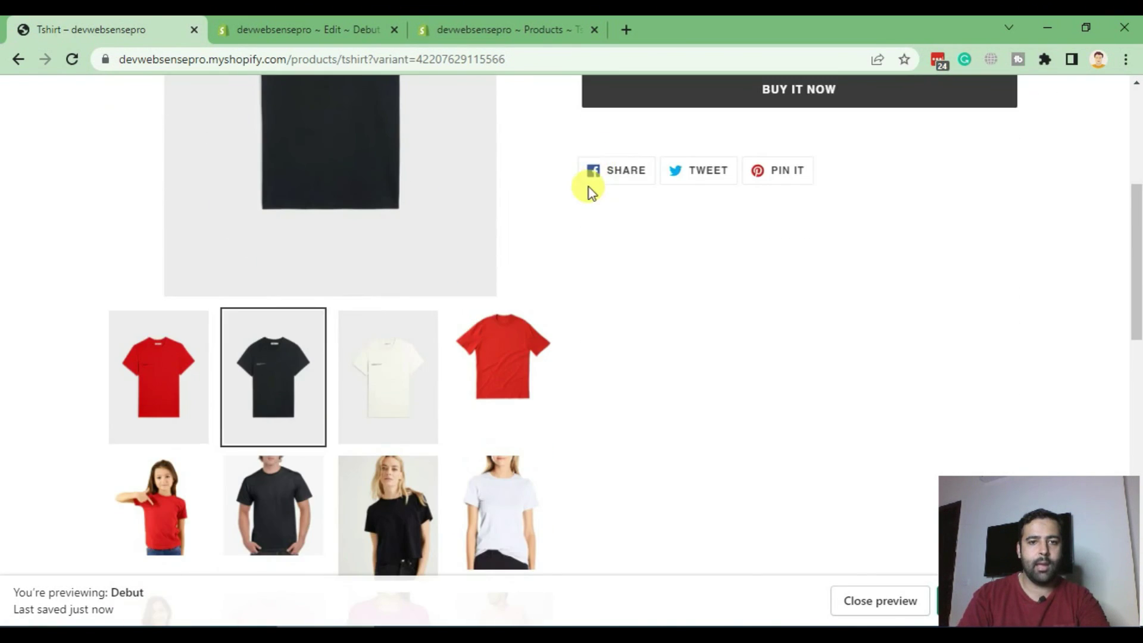
scroll(589, 186, "down", 4)
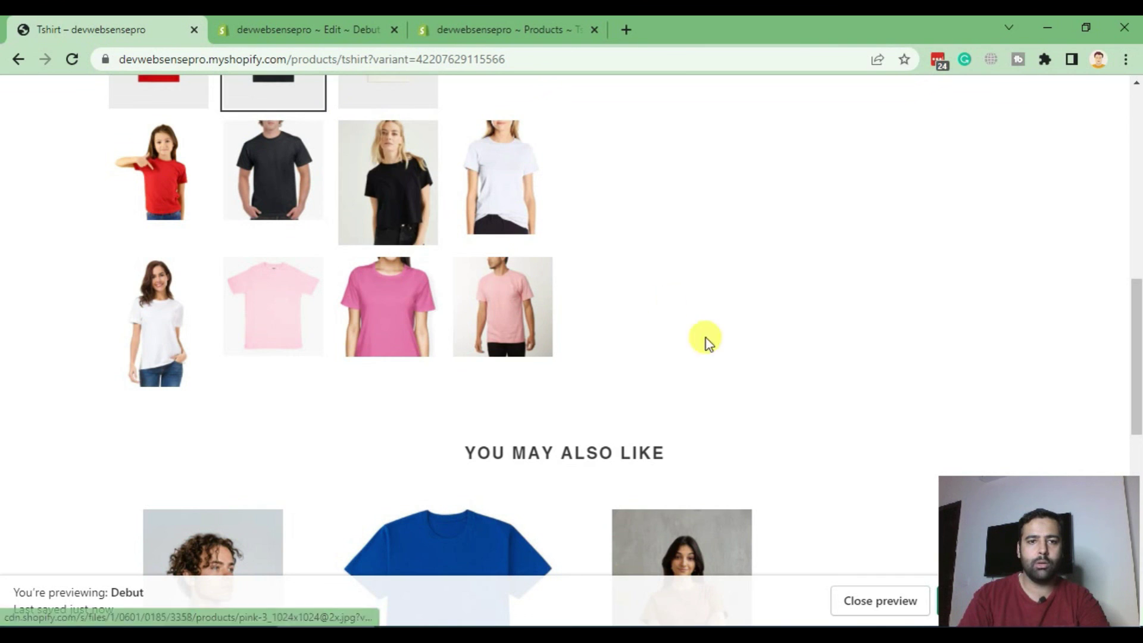
scroll(572, 331, "up", 2)
scroll(653, 369, "up", 5)
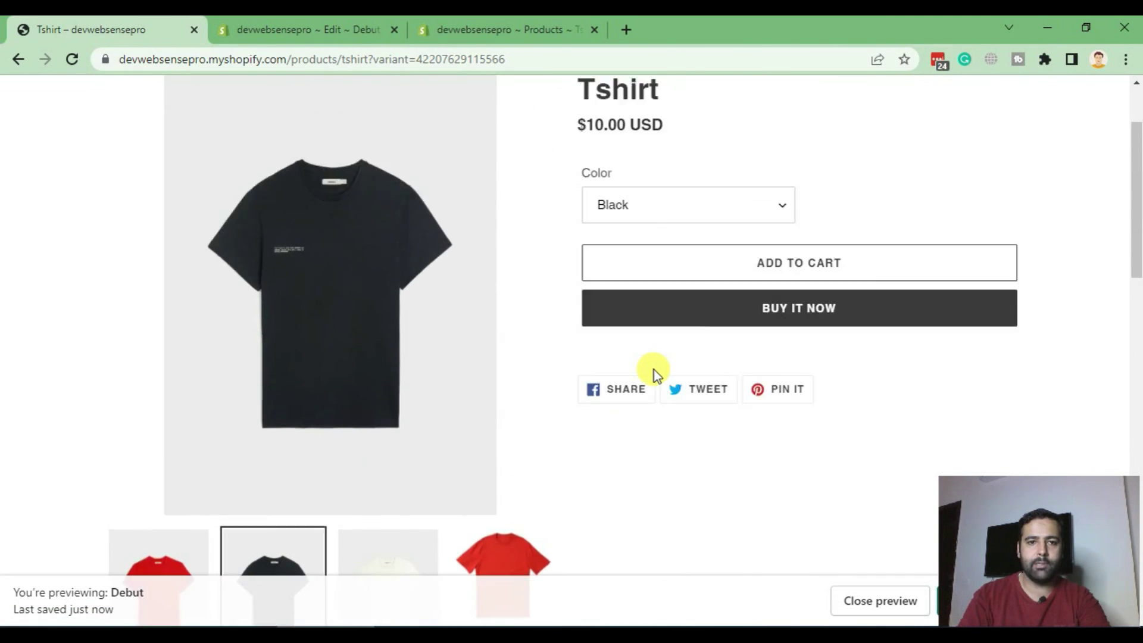
left_click(740, 322)
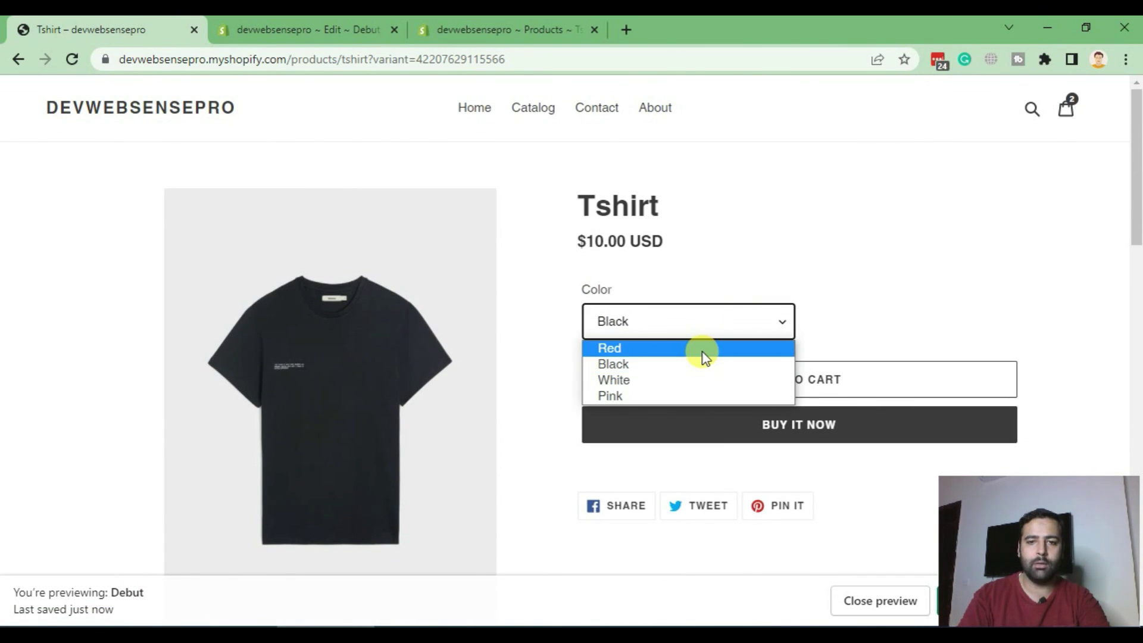
Step: Select Red, White, Pink, then Black to confirm each colour shows only its own three thumbnails
left_click(701, 348)
scroll(512, 230, "down", 5)
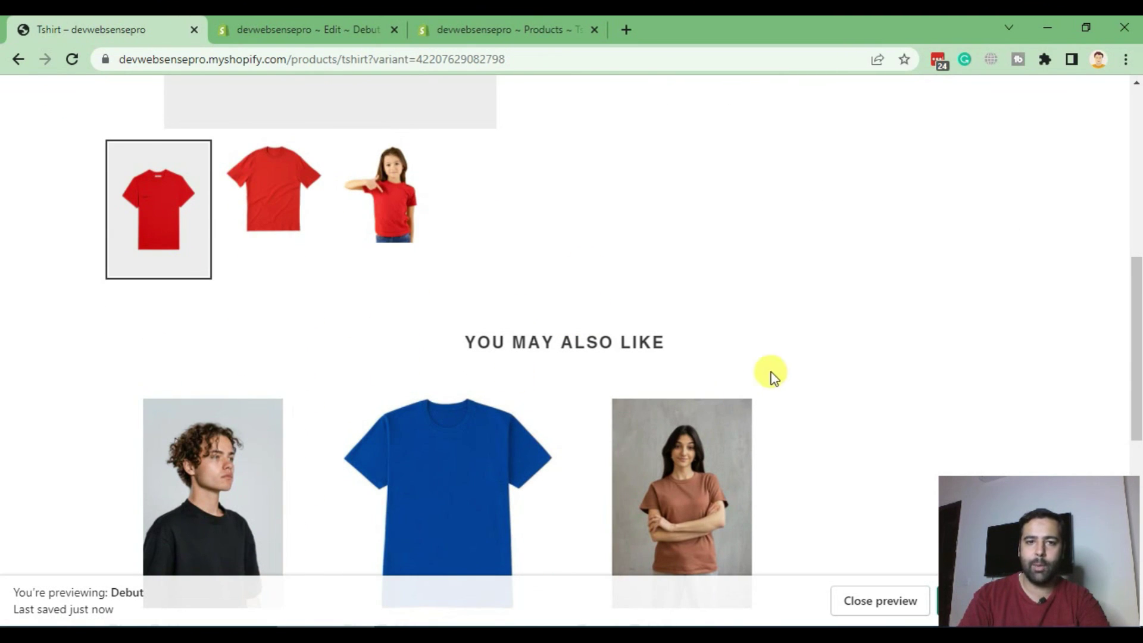
scroll(346, 331, "up", 4)
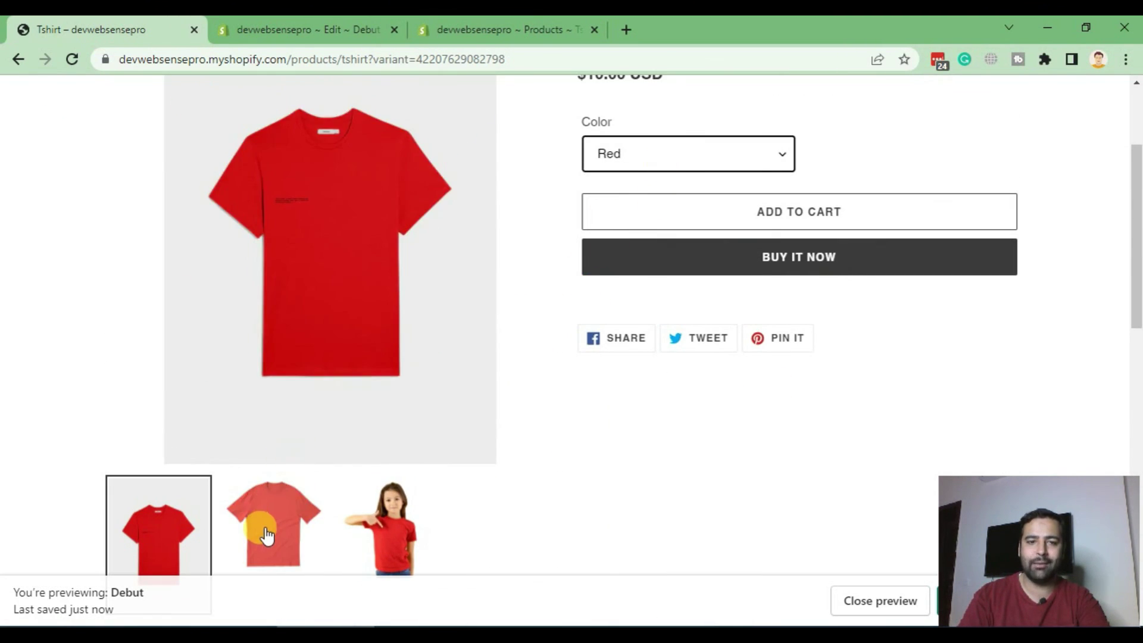
left_click(670, 151)
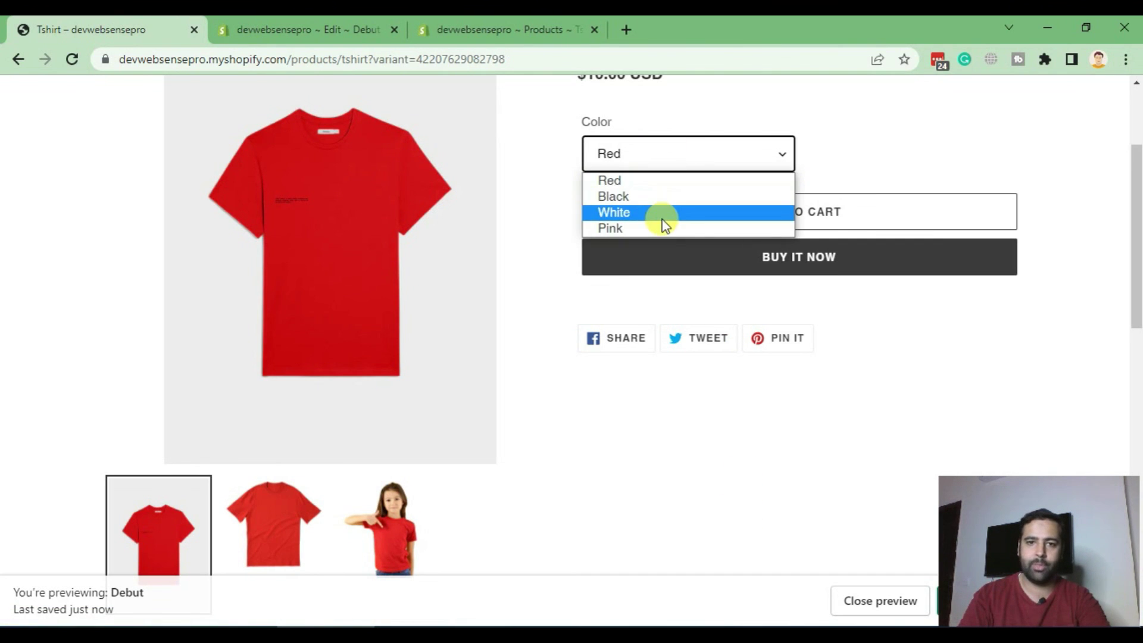
left_click(664, 215)
left_click(684, 157)
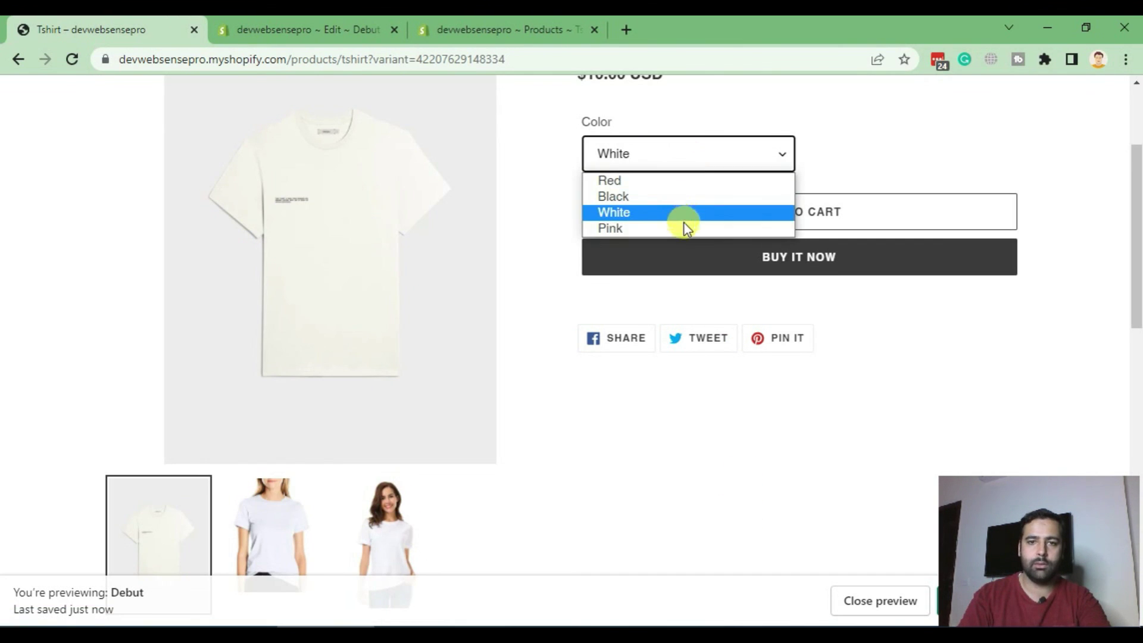
left_click(684, 224)
left_click(689, 157)
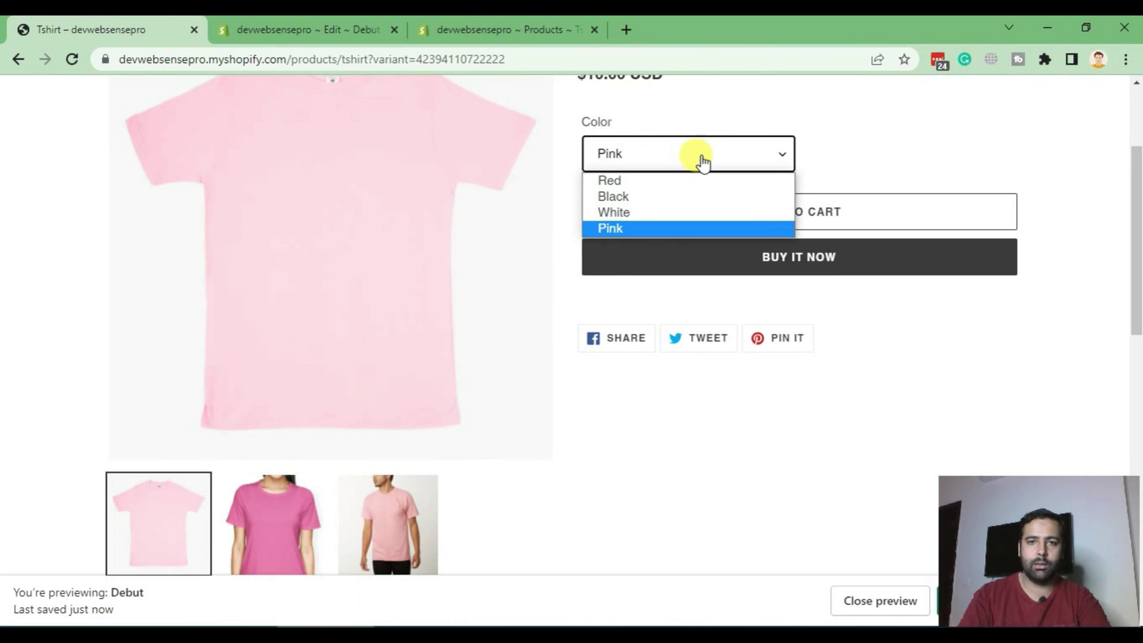
left_click(681, 193)
scroll(581, 416, "down", 2)
scroll(581, 416, "up", 2)
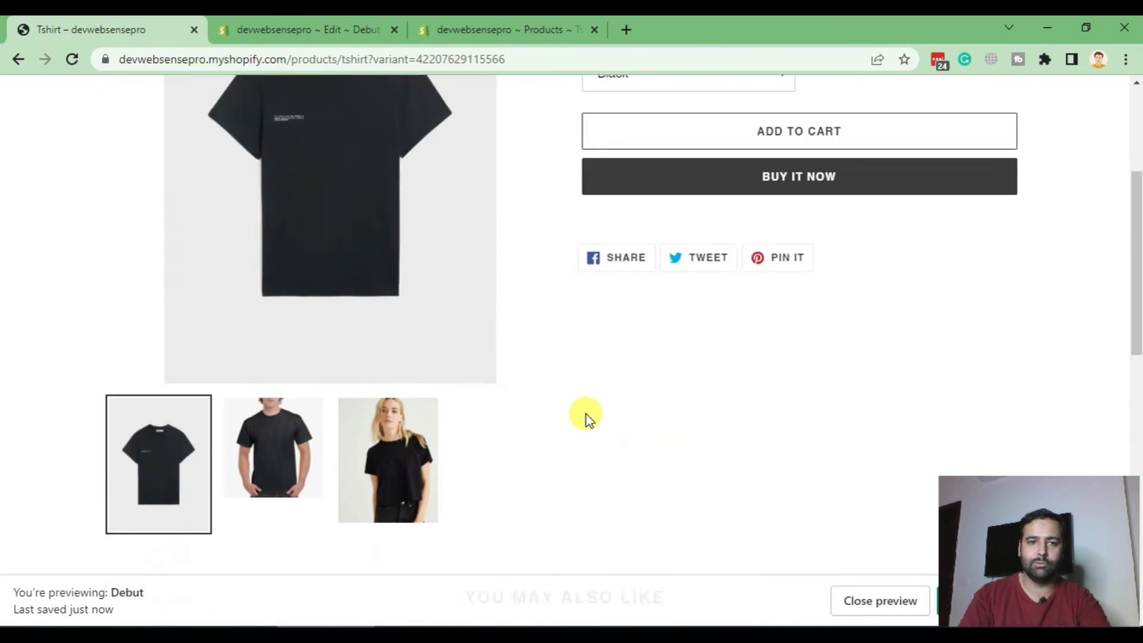
scroll(581, 416, "up", 3)
scroll(546, 402, "down", 3)
scroll(546, 403, "up", 3)
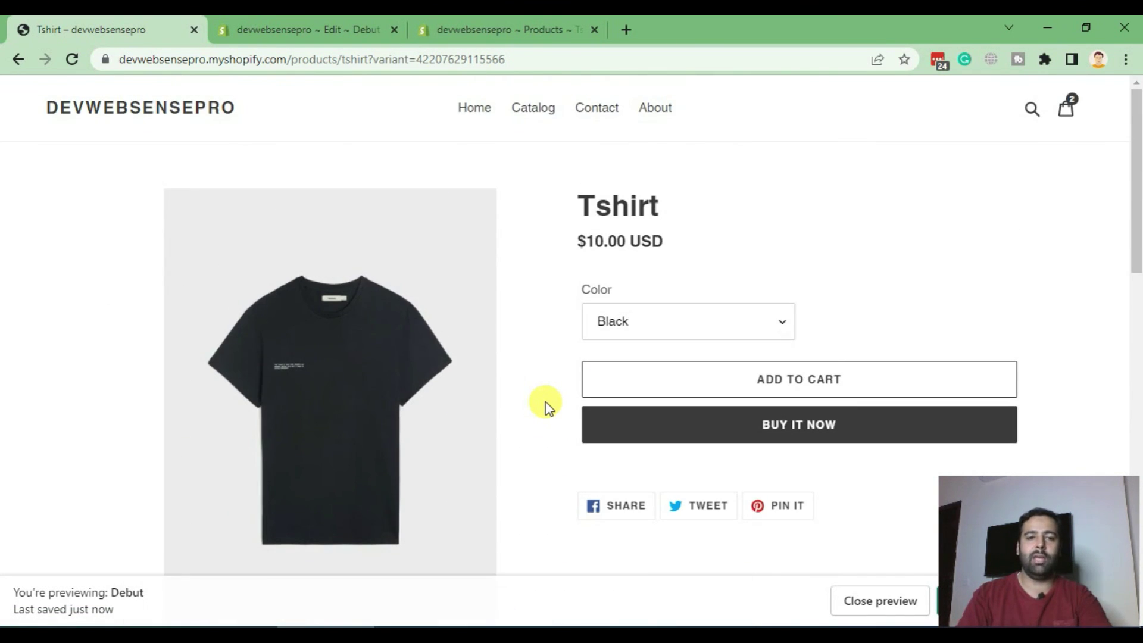